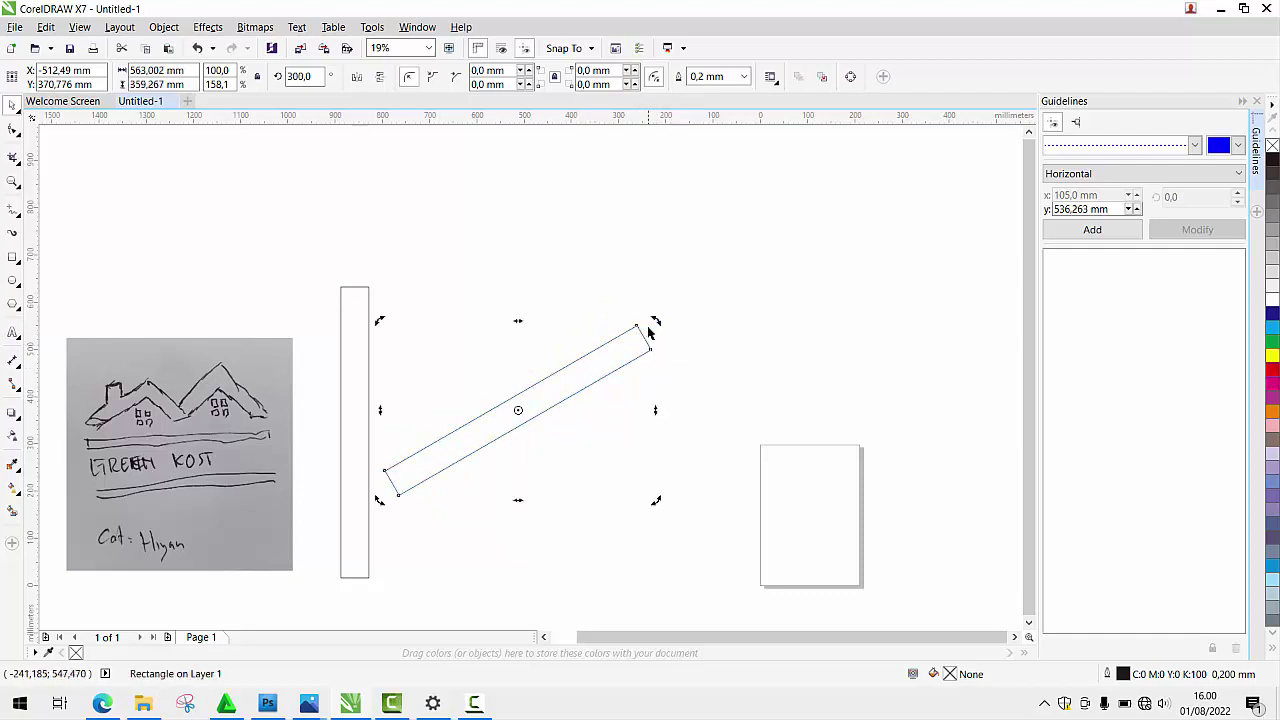
Duplicate the slanted bar, mirror the copy horizontally and join both bars at their upper ends into a roof peak
left_click_drag(584, 354, 723, 342)
right_click(723, 342)
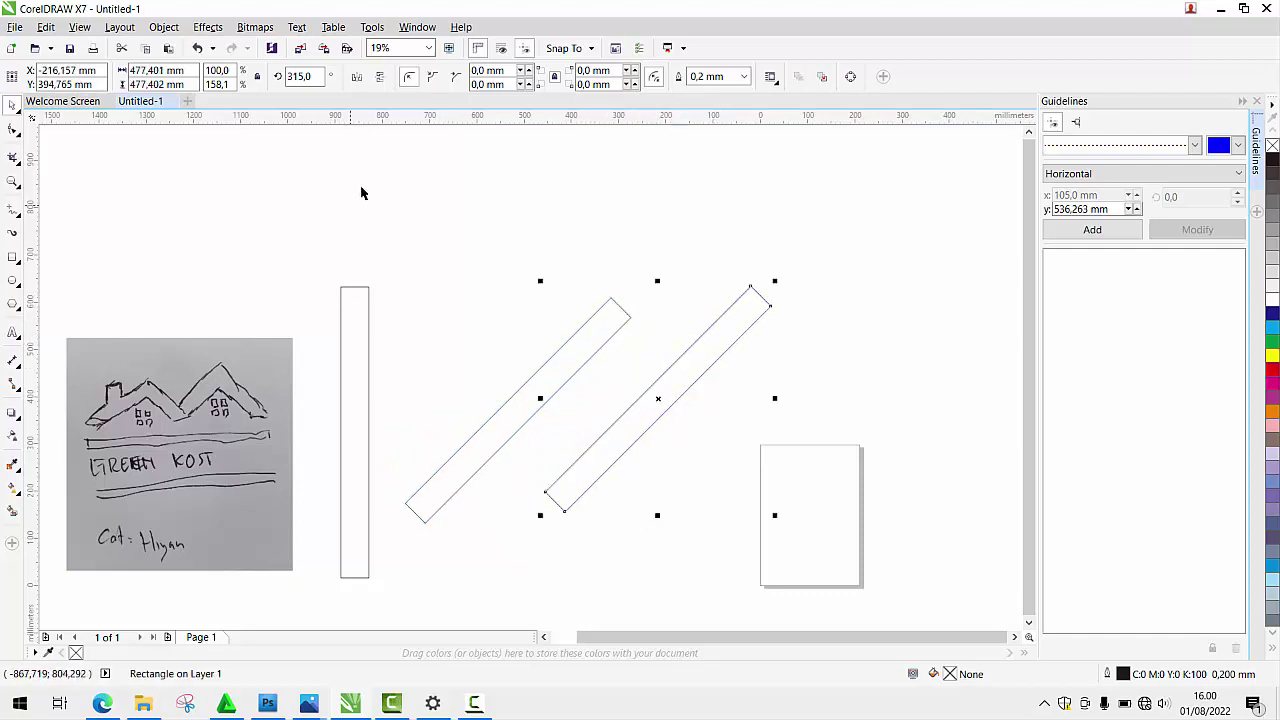
left_click(378, 77)
left_click_drag(592, 328, 657, 357)
scroll(534, 284, "up", 3)
scroll(534, 284, "up", 2)
left_click_drag(394, 275, 440, 278)
scroll(458, 296, "up", 4)
scroll(442, 281, "down", 5)
Try to weld the two slanted roof bars into a single shape
left_click(398, 350, "shift")
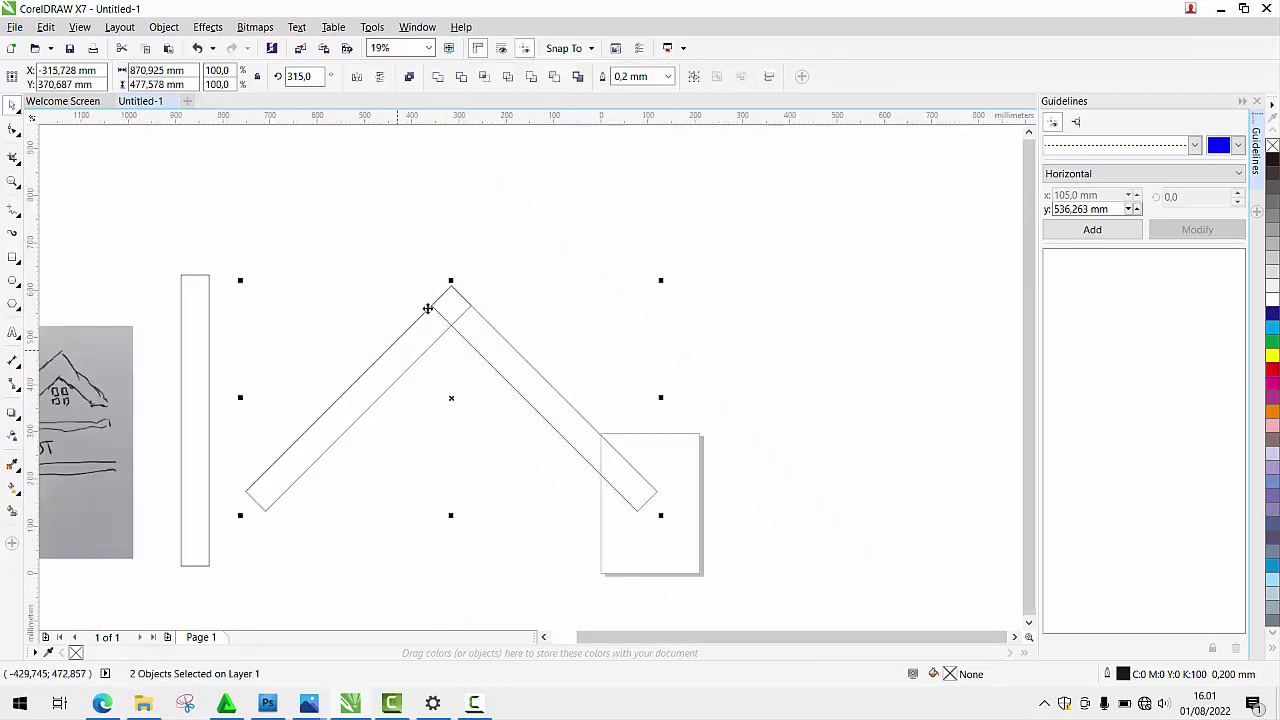
left_click(438, 77)
scroll(465, 285, "down", 2)
key("ctrl+z")
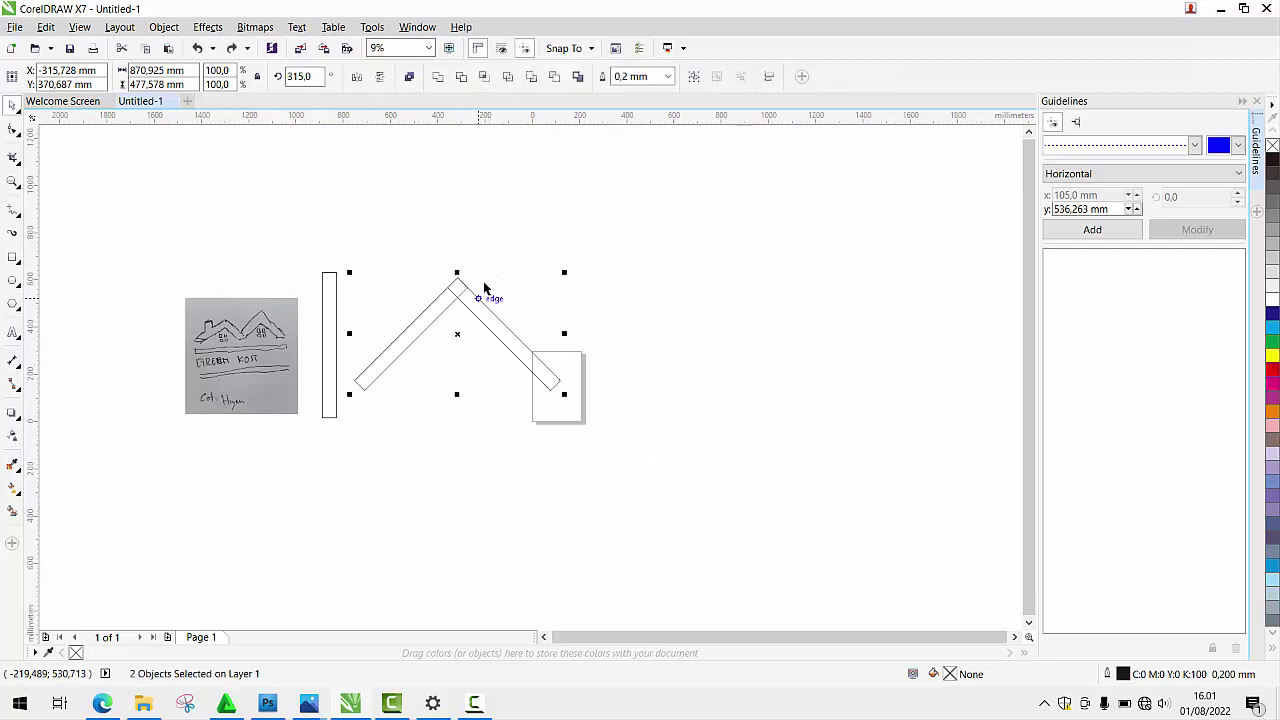
Duplicate the two-bar roof peak to the right and slightly higher, overlapping the first peak's lower slope
left_click(362, 258)
left_click_drag(362, 258, 572, 468)
left_click(423, 329, "shift")
left_click_drag(423, 329, 543, 331)
scroll(565, 297, "up", 2)
scroll(540, 331, "down", 2)
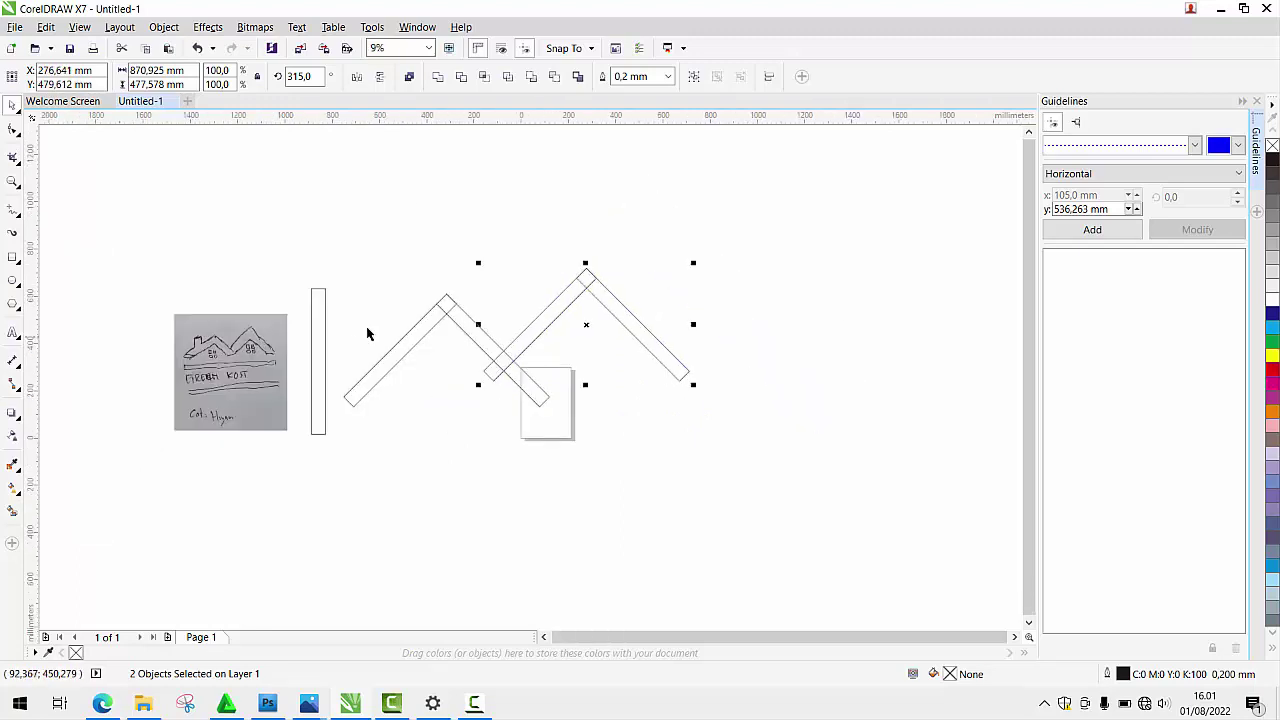
Copy the tall vertical bar onto the left roof slope and resize it into a chimney about 134 by 356 mm
scroll(345, 340, "up", 2)
left_click_drag(297, 346, 373, 294)
right_click(373, 294)
left_click_drag(382, 358, 421, 357)
left_click_drag(386, 350, 397, 346)
left_click_drag(393, 205, 393, 315)
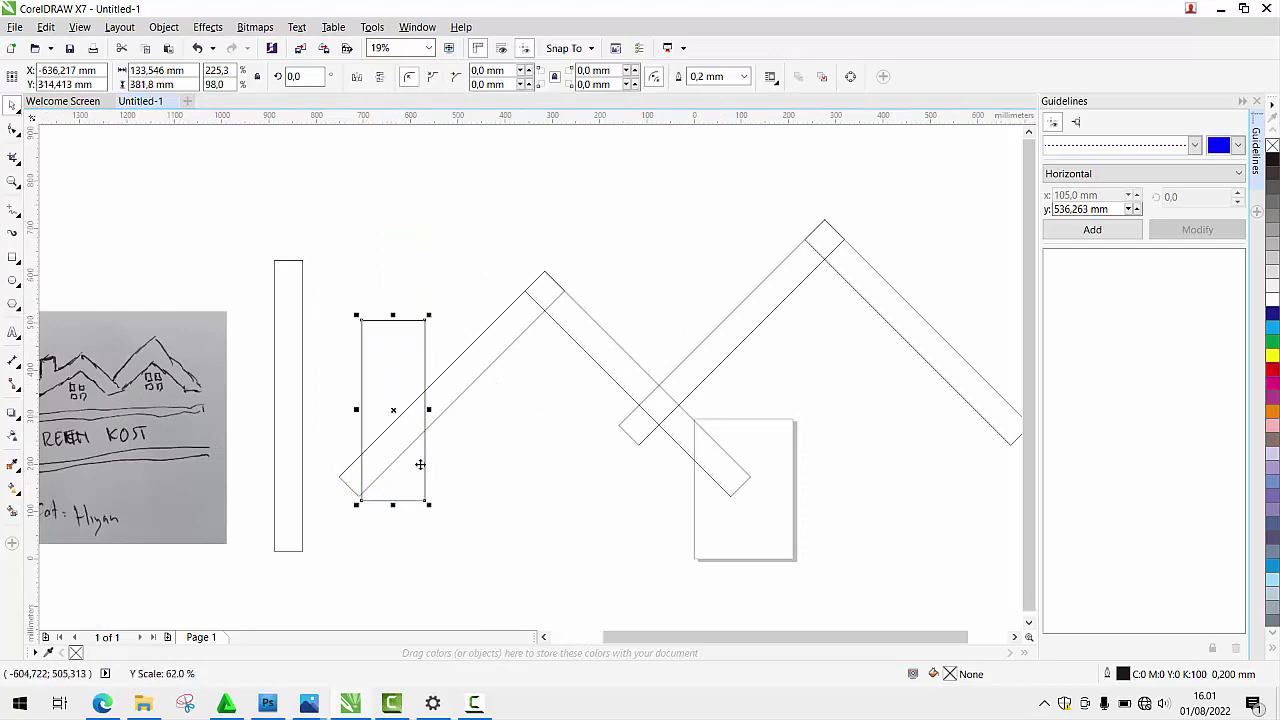
left_click_drag(393, 505, 394, 492)
scroll(550, 300, "down", 1)
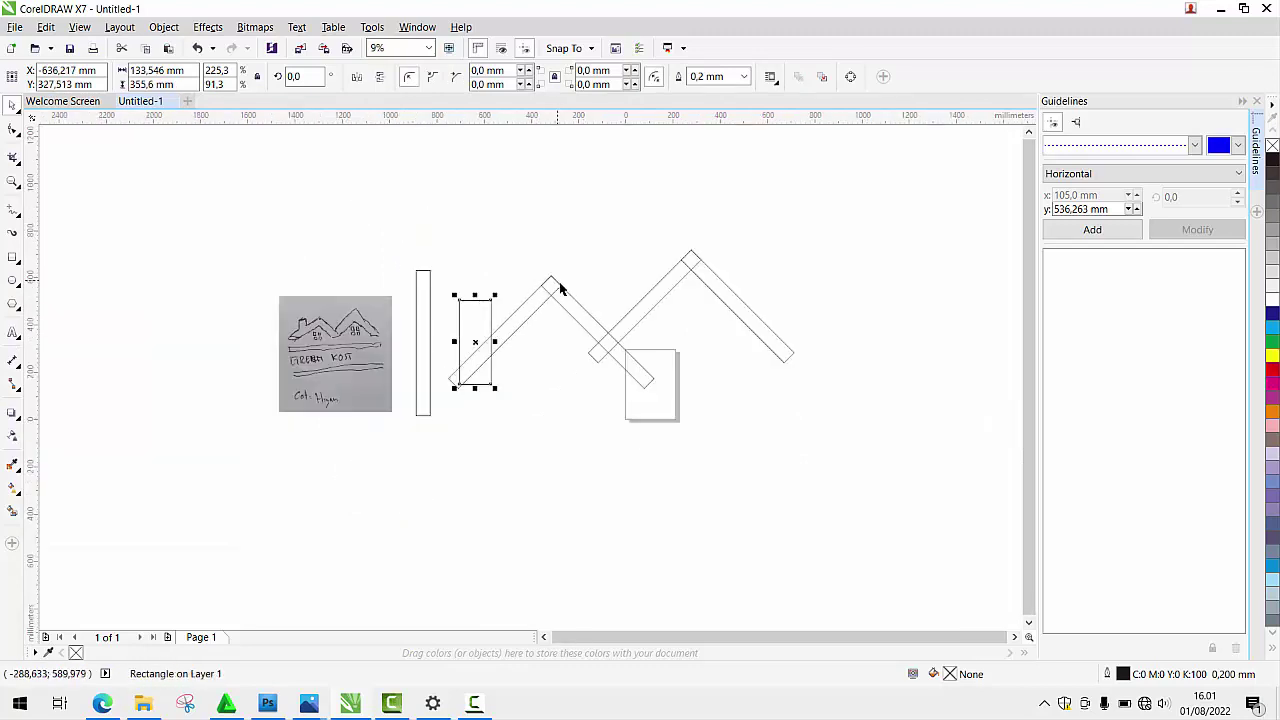
Move the left roof peak up and closer to the right peak, and raise the chimney rectangle onto its slope
scroll(557, 286, "up", 1)
left_click(606, 413)
scroll(623, 374, "down", 2)
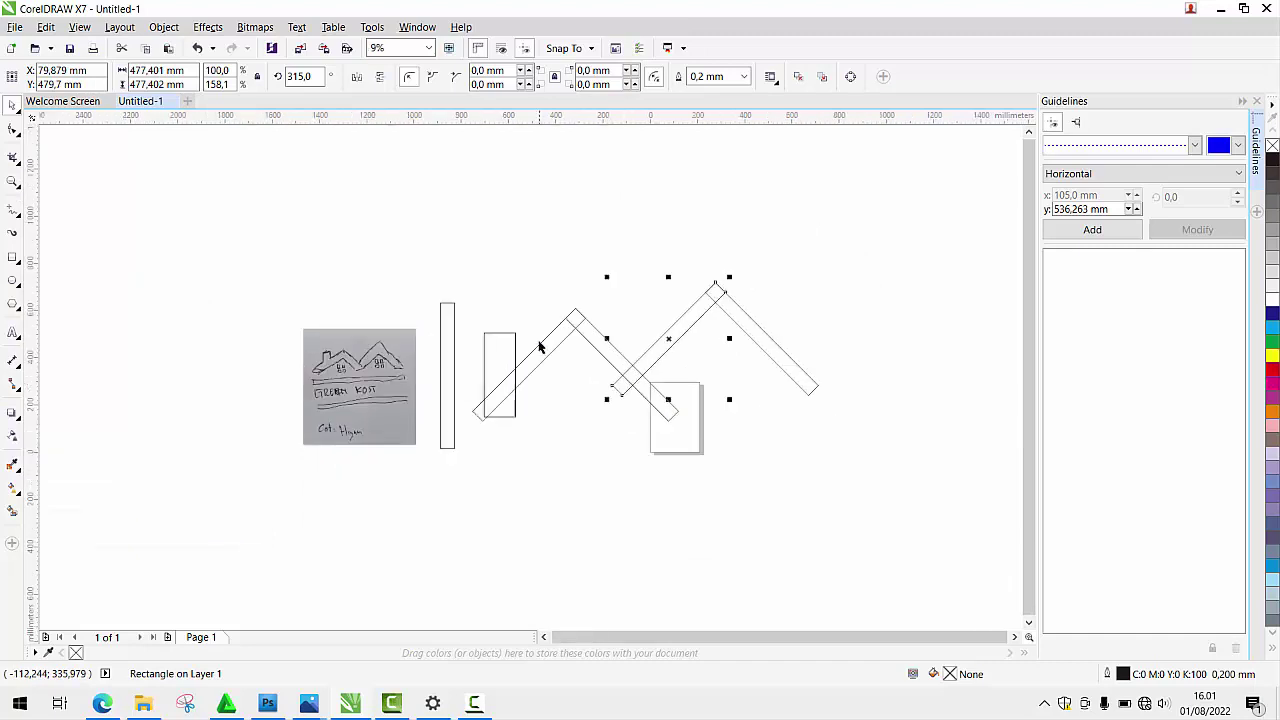
left_click(562, 343, "shift")
left_click(602, 349, "shift")
left_click_drag(459, 495, 588, 308)
scroll(605, 320, "up", 1)
left_click_drag(383, 396, 398, 342)
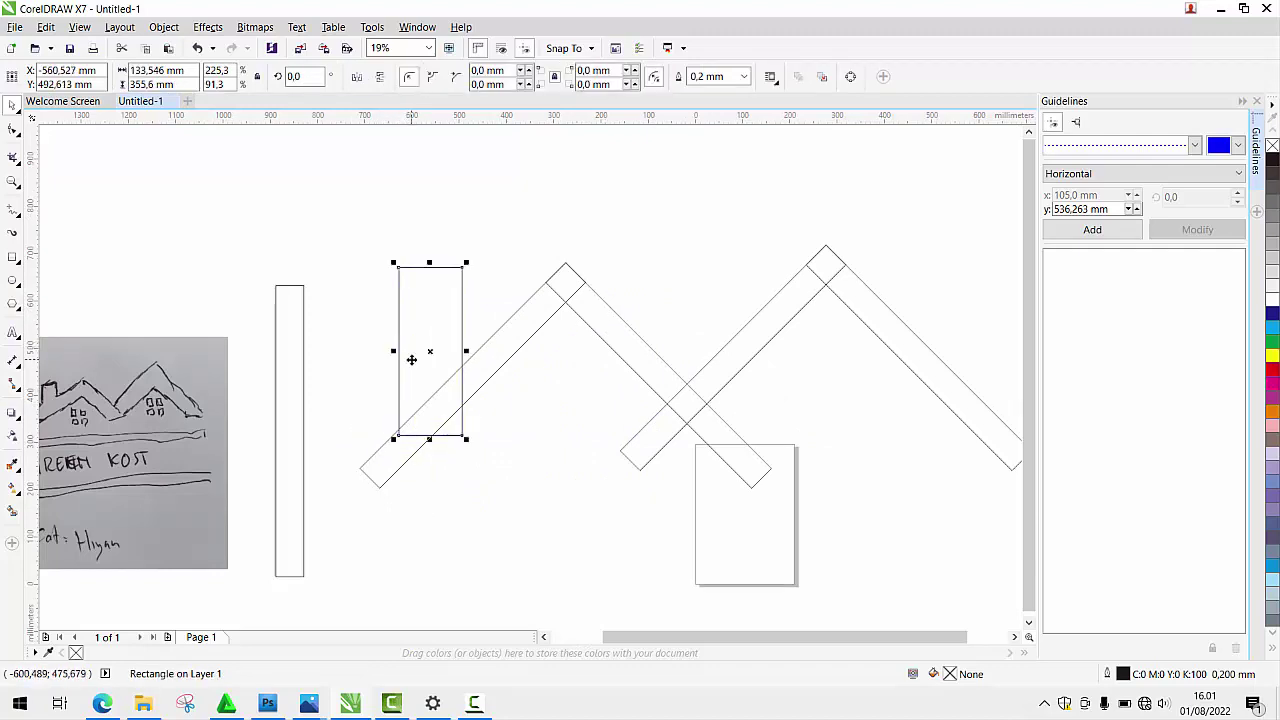
Weld the two bars of the left roof peak into one shape
left_click(610, 329)
left_click(524, 316, "shift")
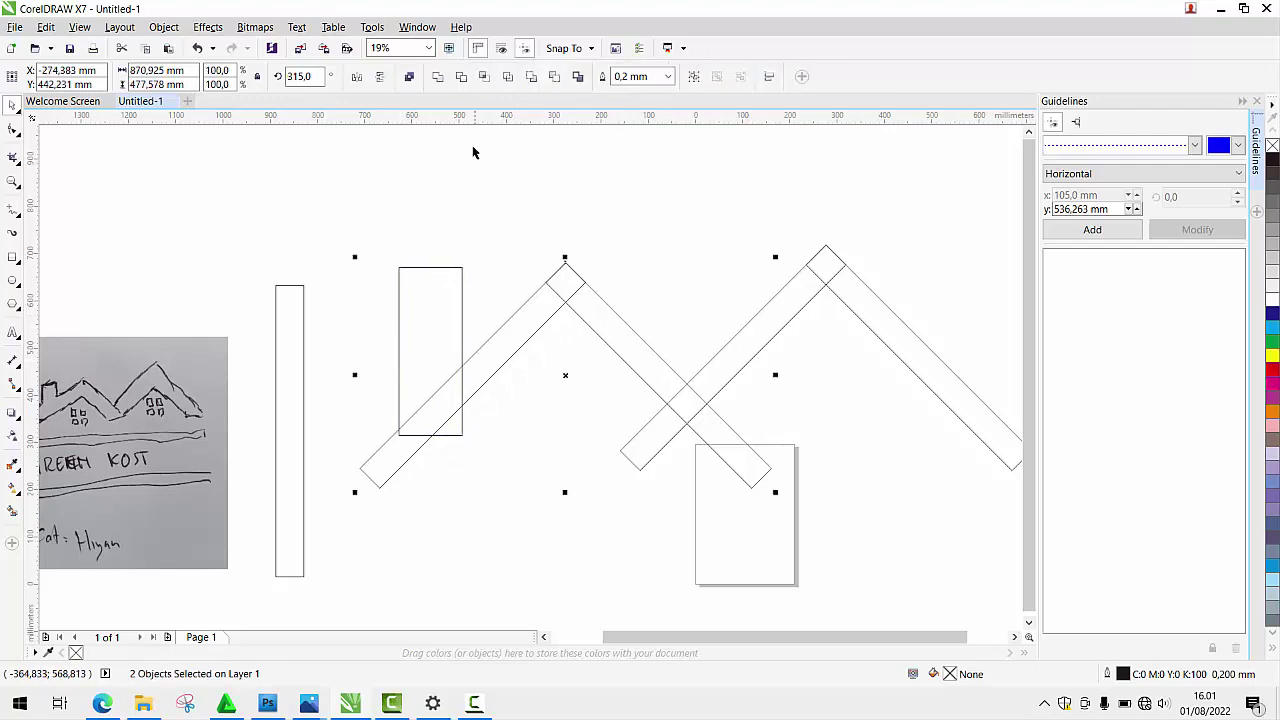
left_click(444, 80)
Try to trim one bar of the right roof peak with the other
left_click(772, 338)
left_click(861, 319, "shift")
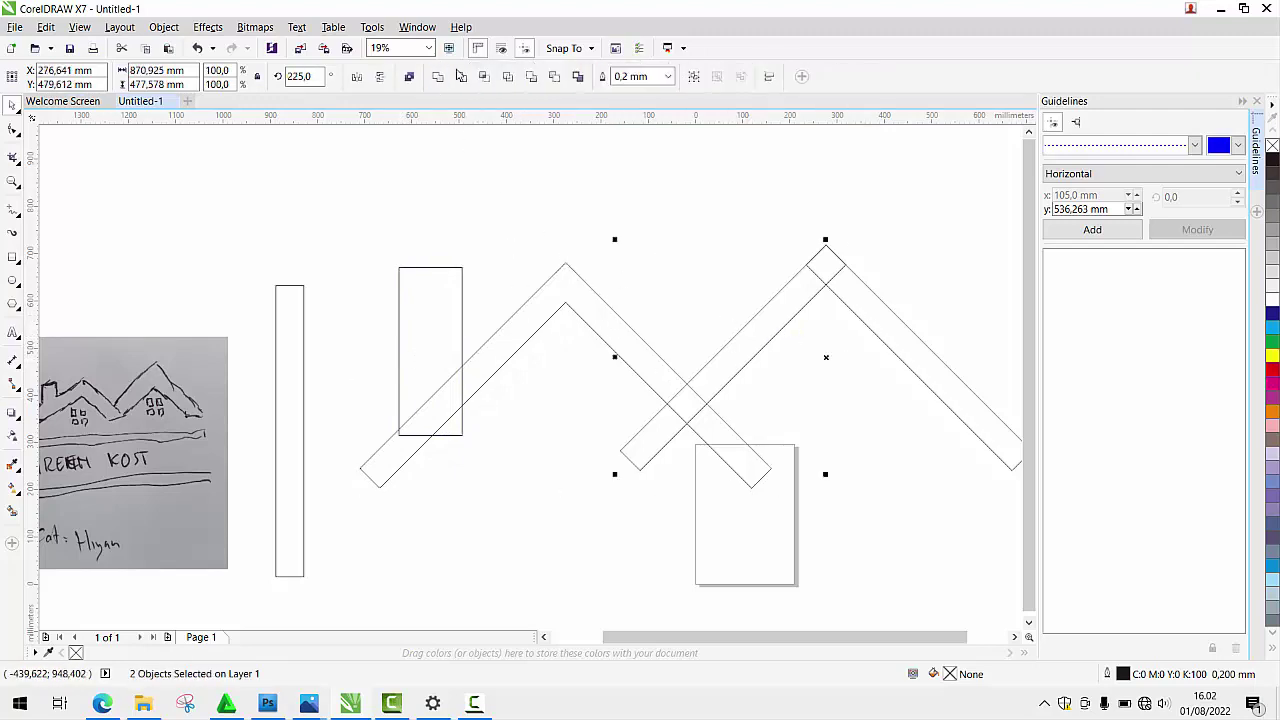
left_click(877, 321)
left_click(695, 231)
scroll(695, 231, "down", 1)
scroll(757, 244, "up", 1)
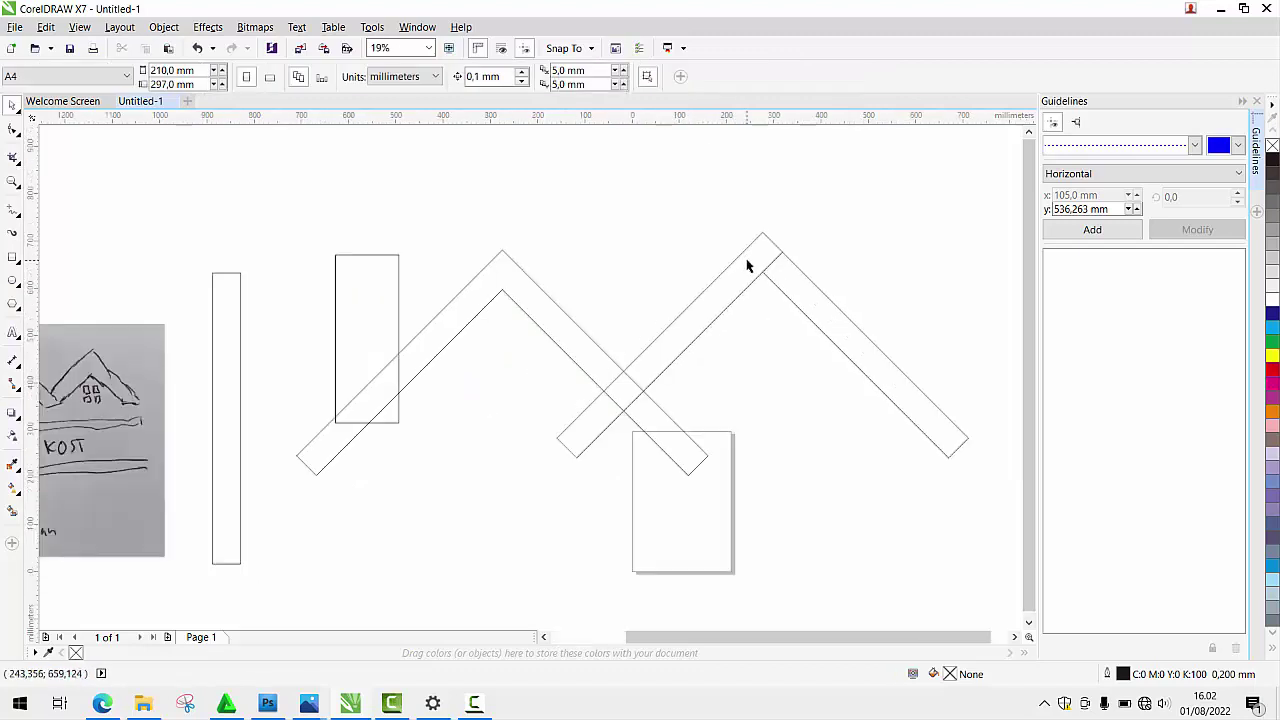
key("ctrl+z")
Weld the two bars of the right roof peak into one shape
left_click(758, 276)
left_click(799, 288, "shift")
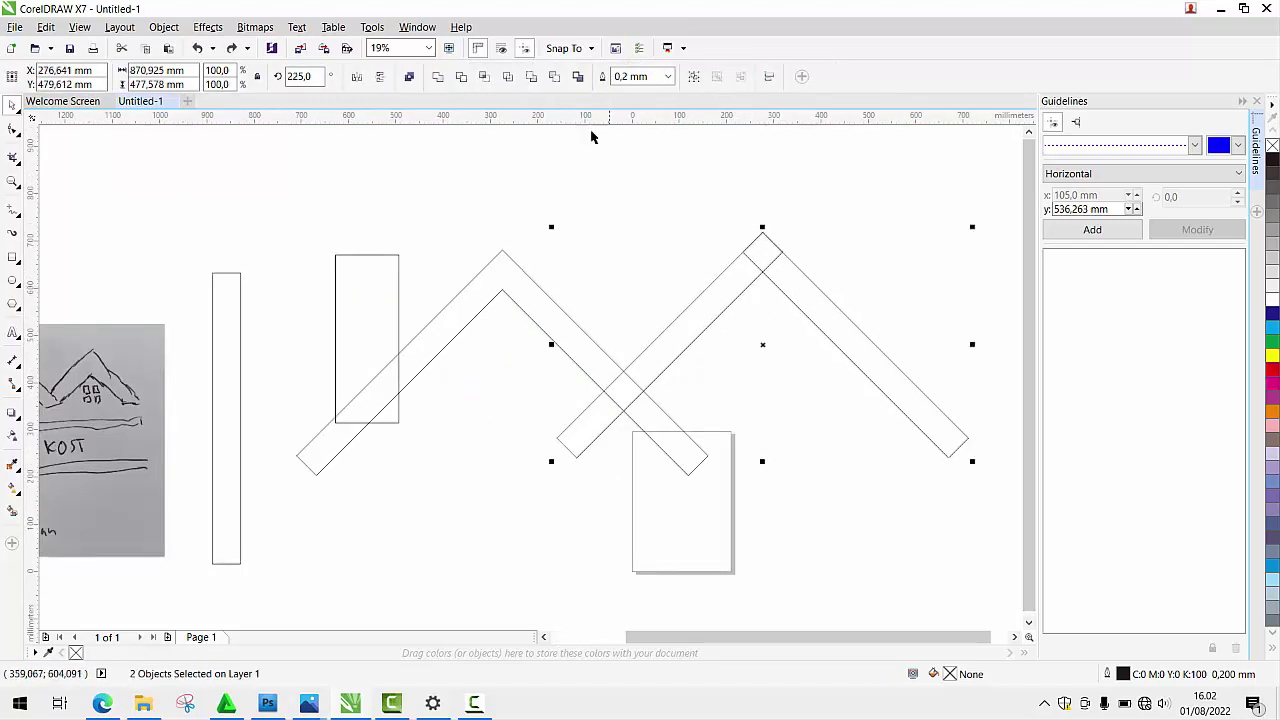
left_click(437, 80)
left_click(550, 232)
scroll(585, 377, "down", 1)
scroll(577, 360, "up", 2)
Weld the left and right roof peaks together into one connected outline
left_click(577, 360)
scroll(577, 360, "down", 1)
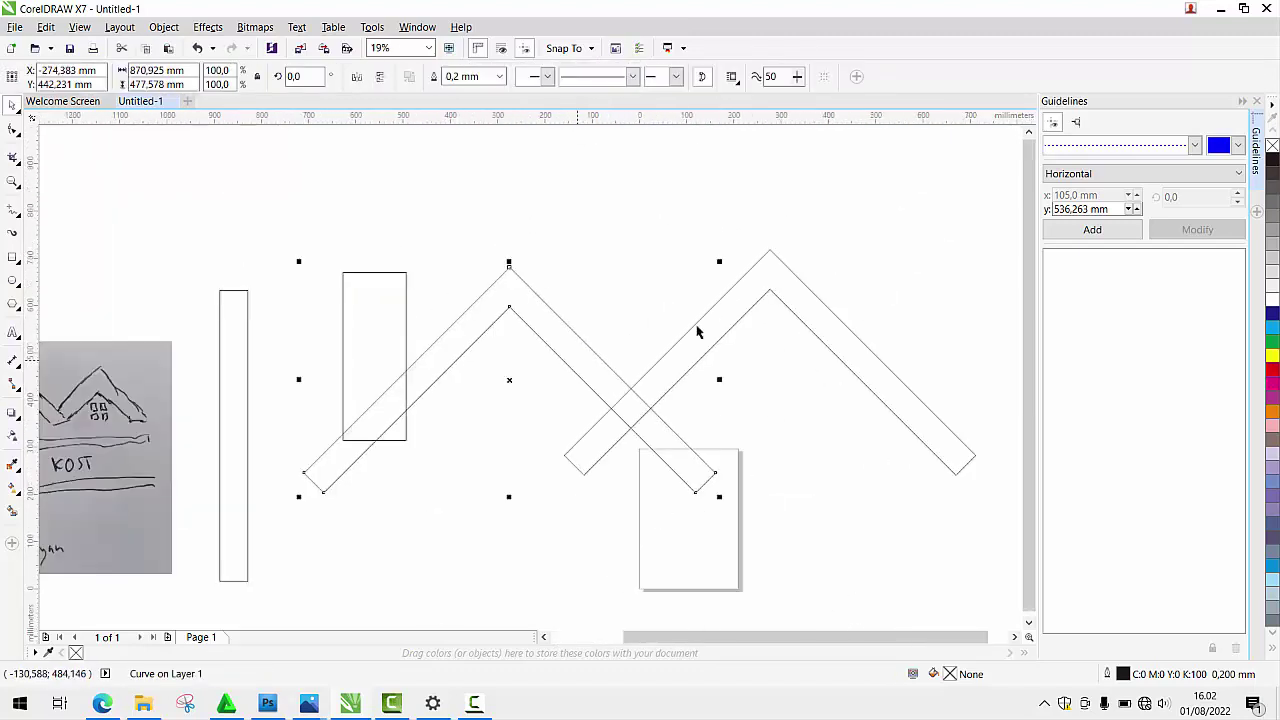
left_click(697, 332, "shift")
left_click(584, 253)
scroll(585, 254, "down", 1)
scroll(585, 254, "up", 1)
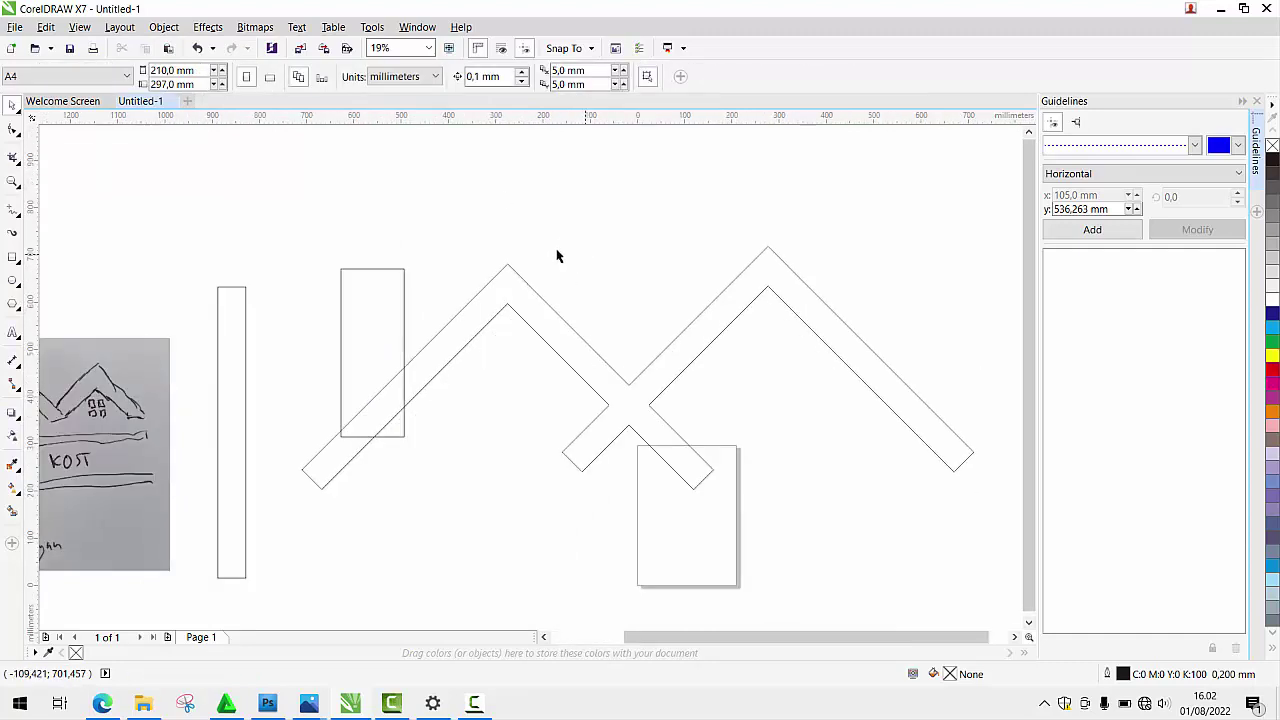
Weld the chimney rectangle to the combined roof outline
left_click(440, 342)
left_click(362, 311, "shift")
left_click(355, 253)
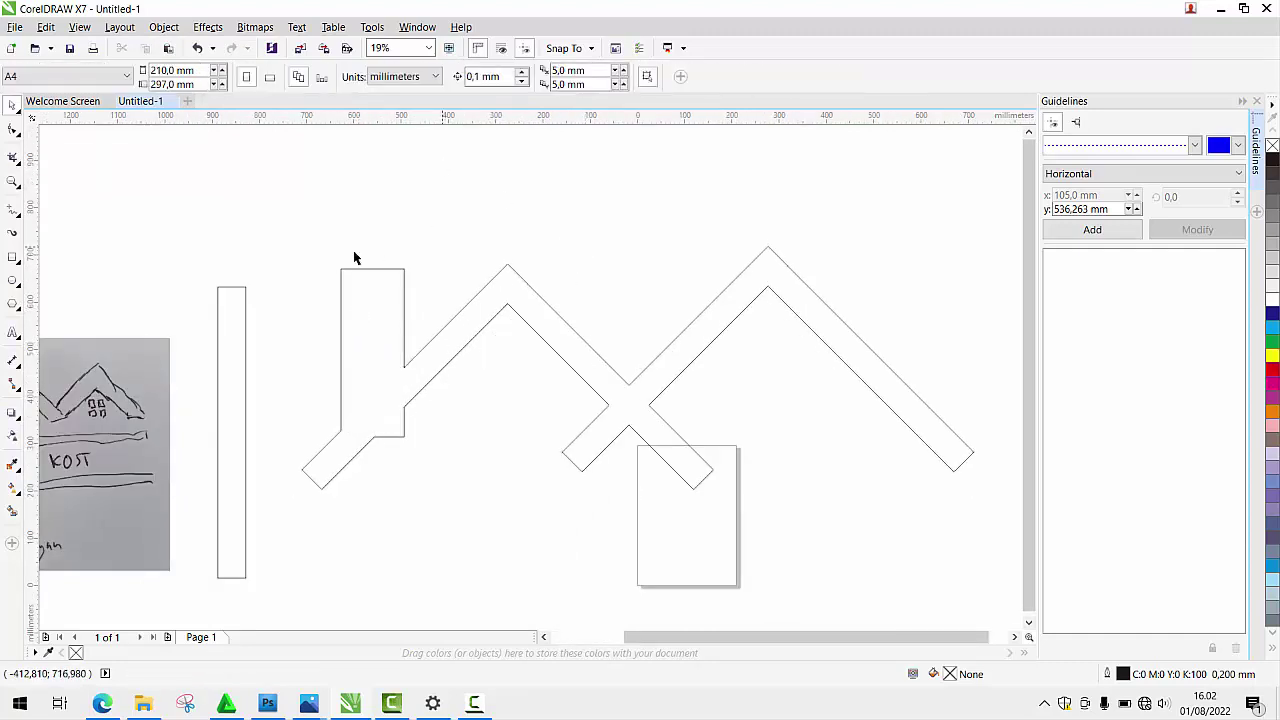
scroll(120, 252, "down", 1)
scroll(199, 288, "up", 1)
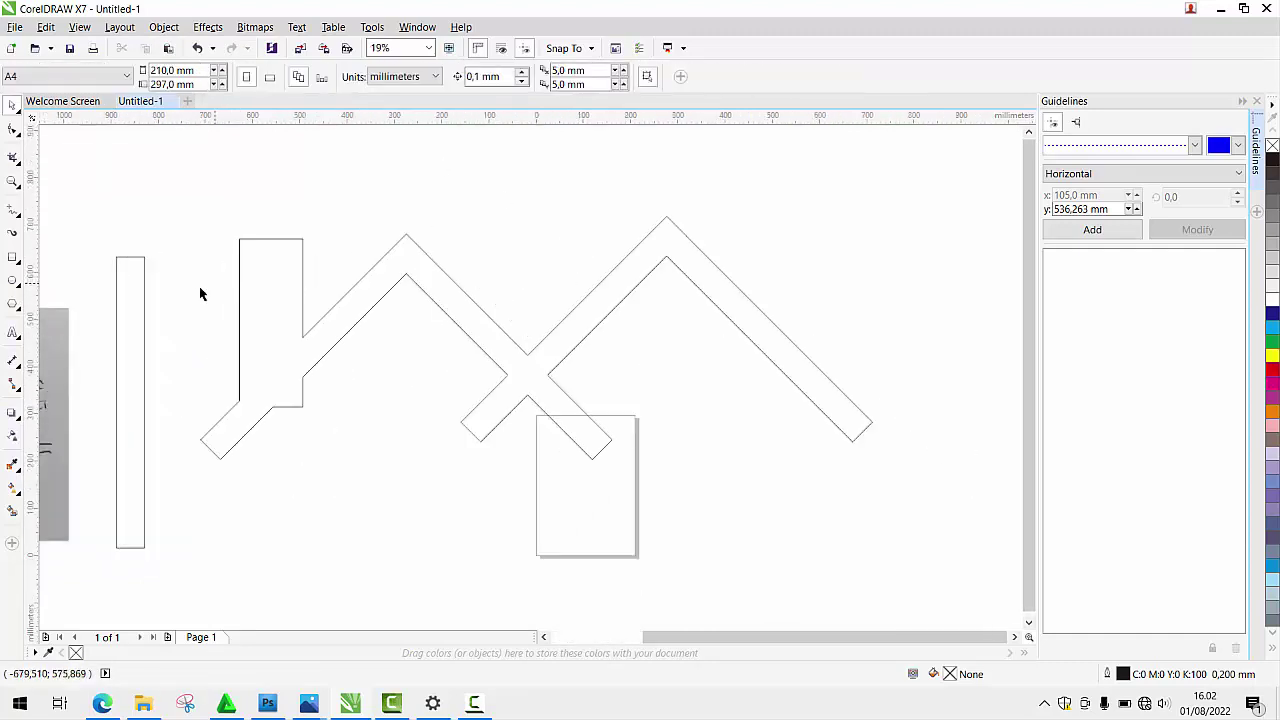
Draw a nearly square window about 102 mm wide under the left peak, plus a thin vertical bar about 13 by 229 mm
left_click(27, 259)
scroll(451, 293, "up", 1)
left_click_drag(320, 318, 418, 418)
left_click_drag(395, 353, 464, 201)
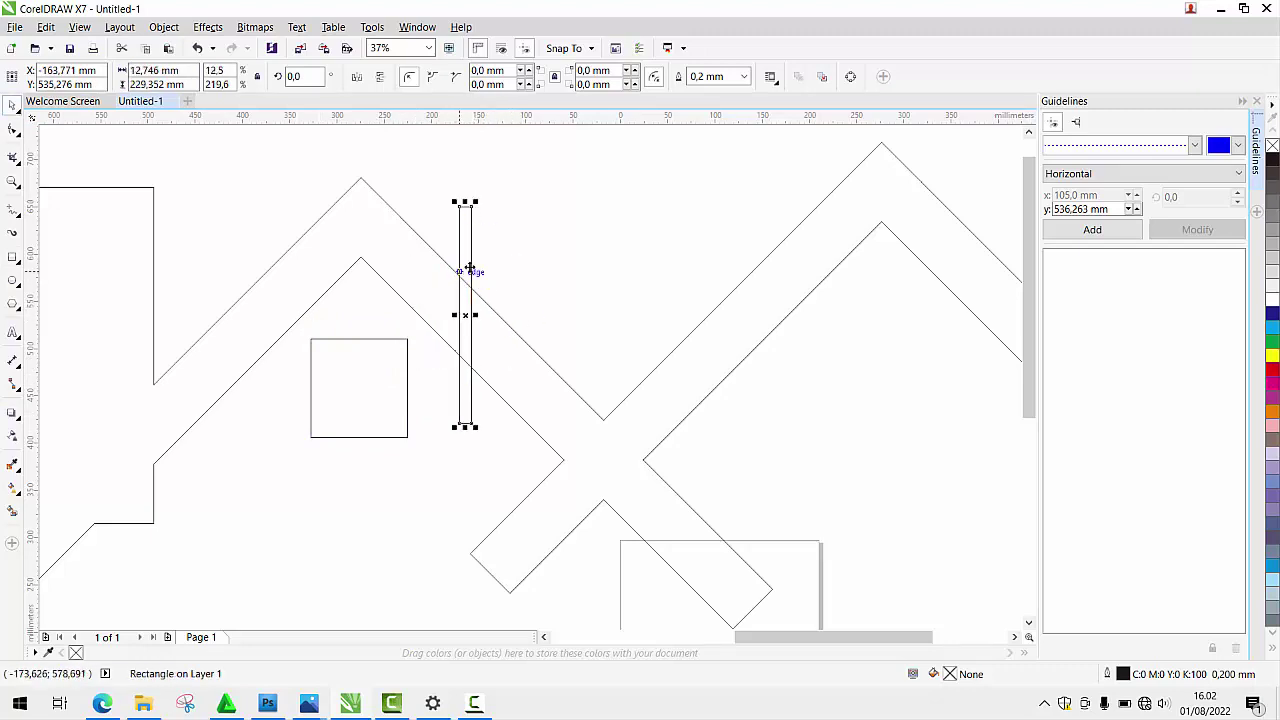
Move the thin vertical bar onto the window and align it with the window's horizontal centre
left_click_drag(471, 267, 361, 324)
scroll(340, 384, "up", 1)
left_click(336, 378, "shift")
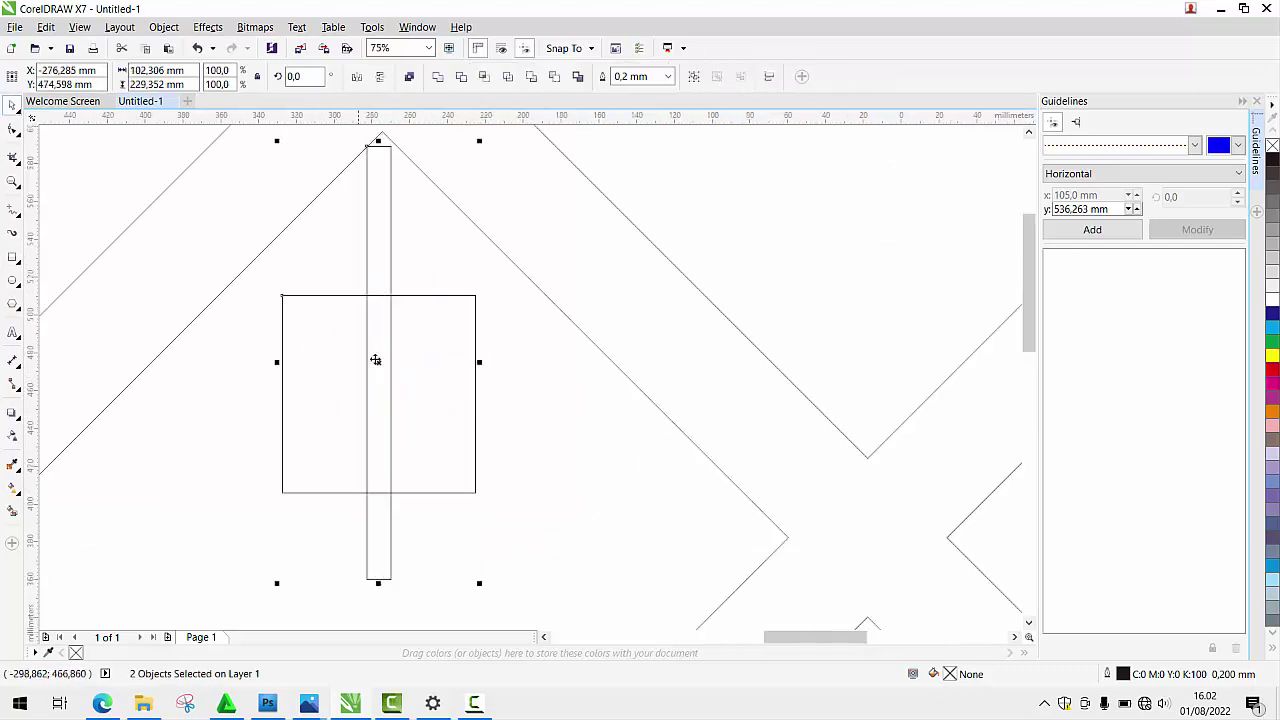
scroll(376, 360, "down", 2)
left_click(377, 297)
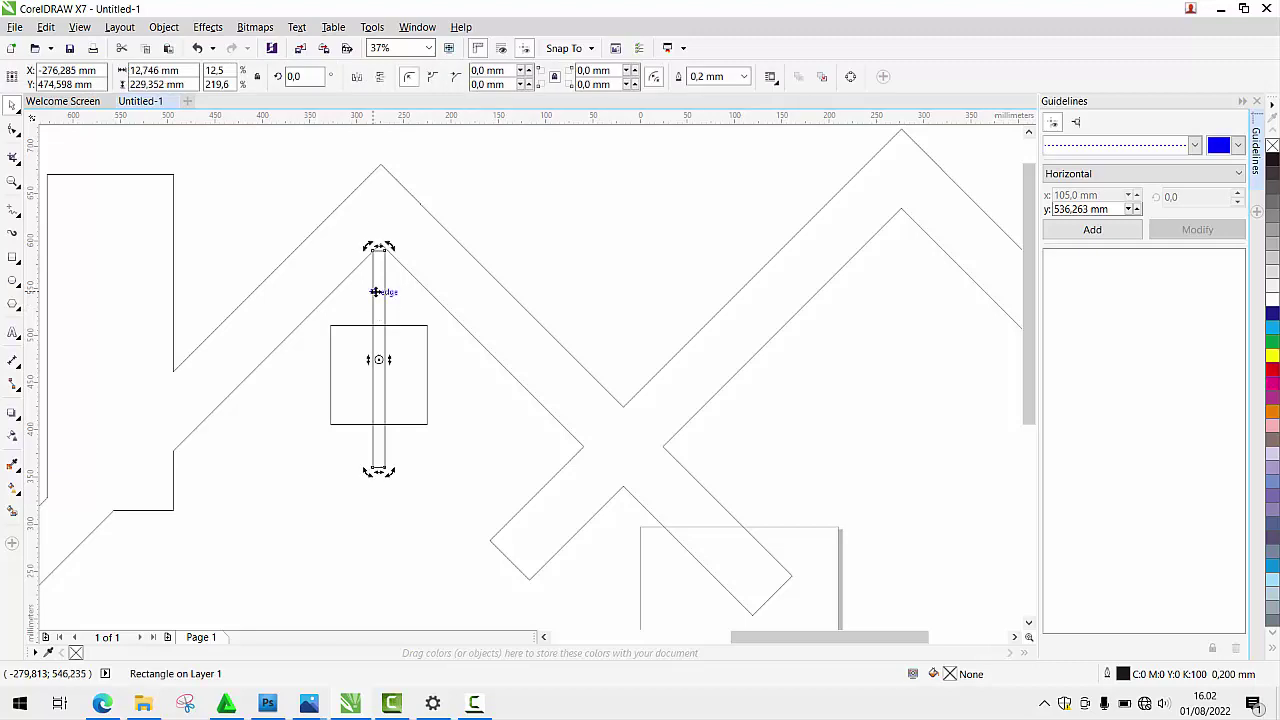
Add a copy of the thin bar rotated 90° to form a cross, and centre the cross vertically on the window
left_click_drag(392, 246, 470, 368)
right_click(470, 368)
left_click_drag(277, 512, 464, 217)
left_click_drag(263, 530, 529, 223)
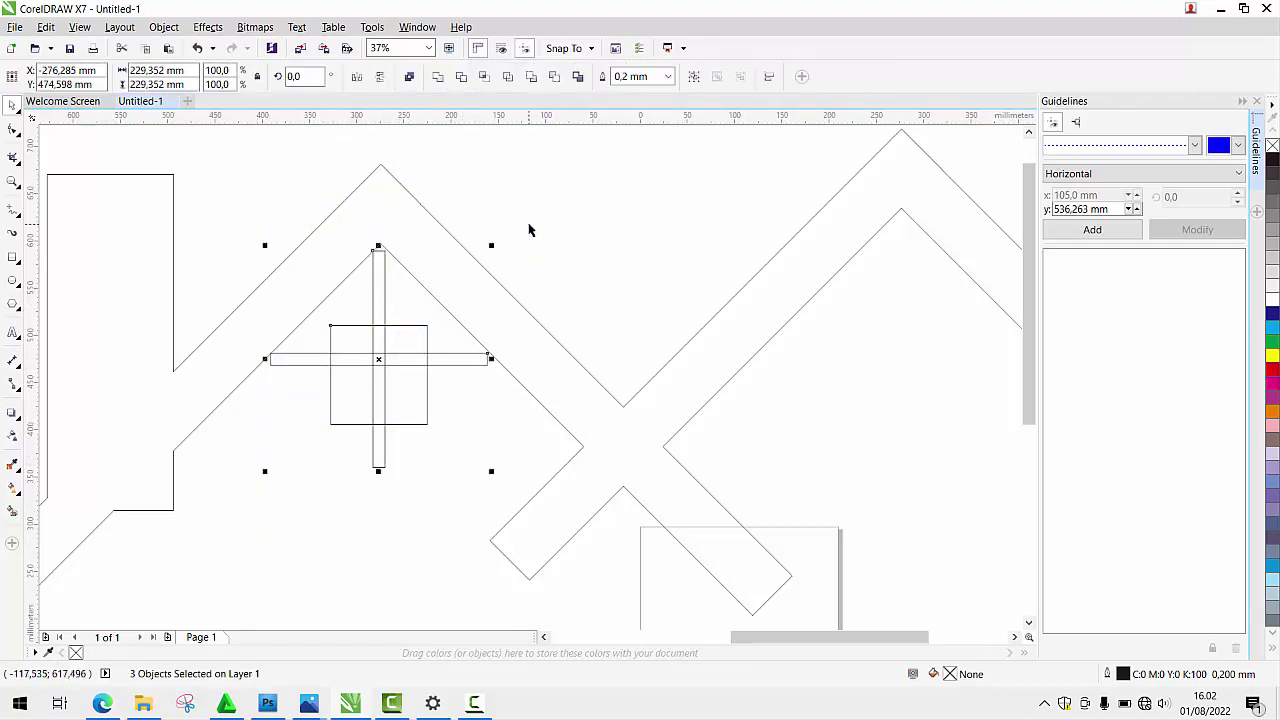
key("e")
key("Escape")
Trim the window with the crossed bars and delete both bars, leaving four separate panes
scroll(506, 278, "down", 2)
left_click_drag(435, 366, 505, 95)
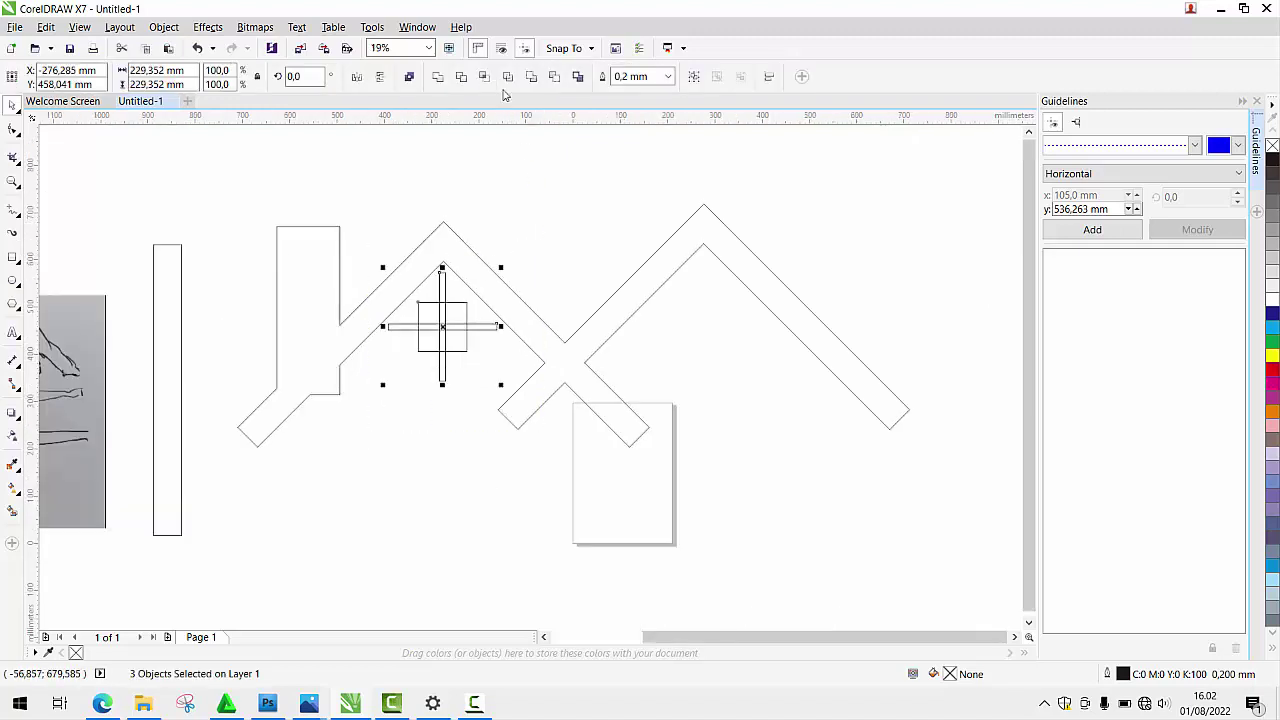
left_click(461, 80)
left_click(450, 284)
left_click(442, 286)
key("Delete")
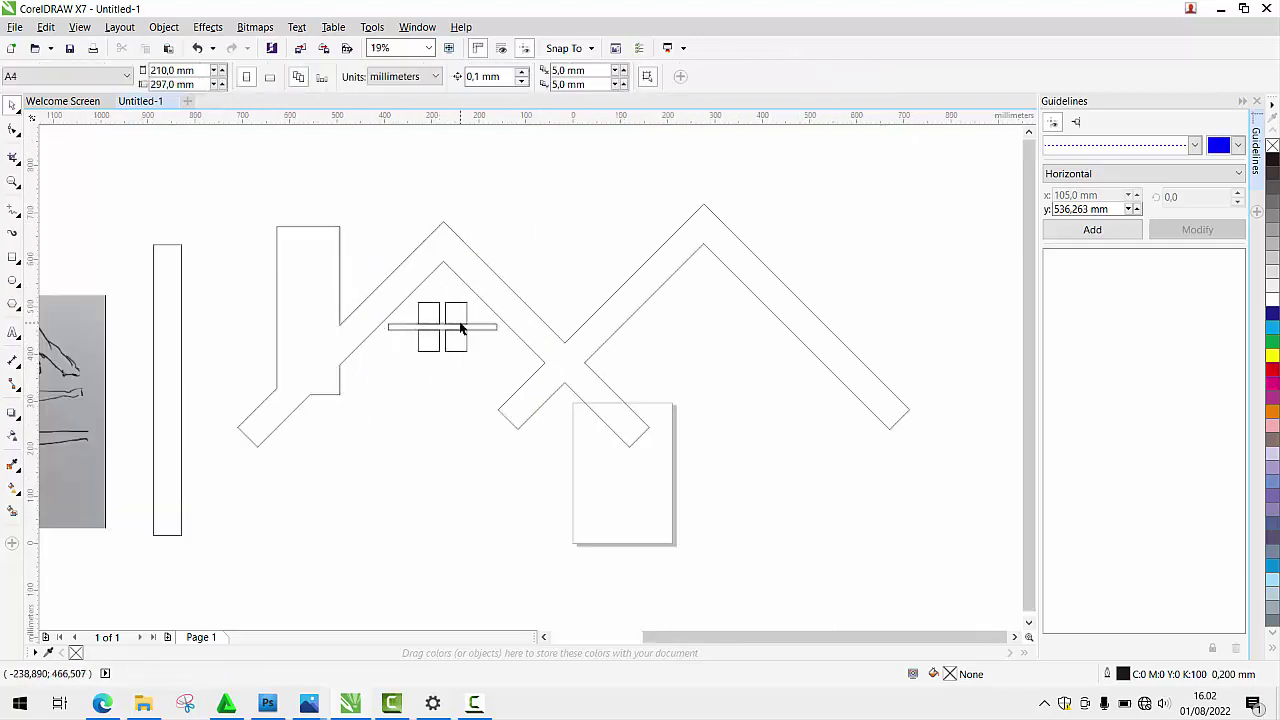
left_click(460, 323)
key("Delete")
Duplicate the four-pane window under the right roof peak and align both windows at the same height
left_click_drag(458, 317, 722, 309)
right_click(722, 309)
left_click(465, 313, "shift")
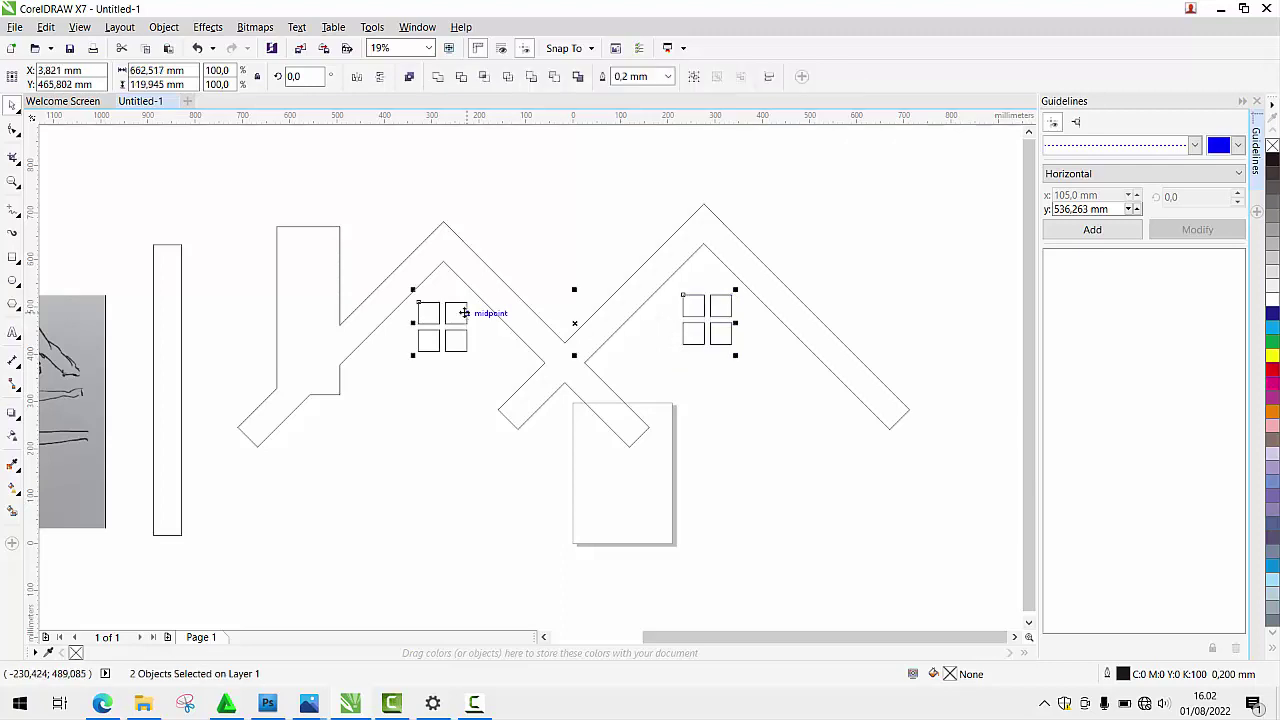
key("c")
key("ctrl+z")
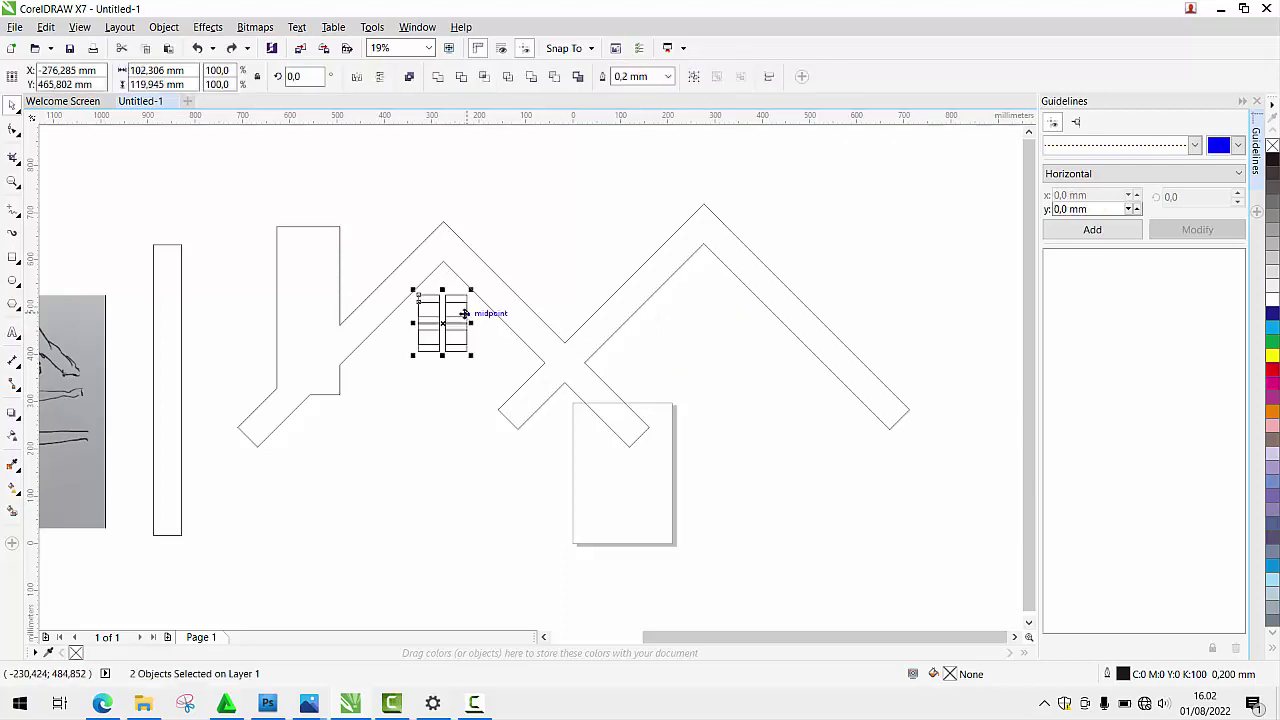
key("e")
left_click(596, 262)
scroll(597, 262, "down", 1)
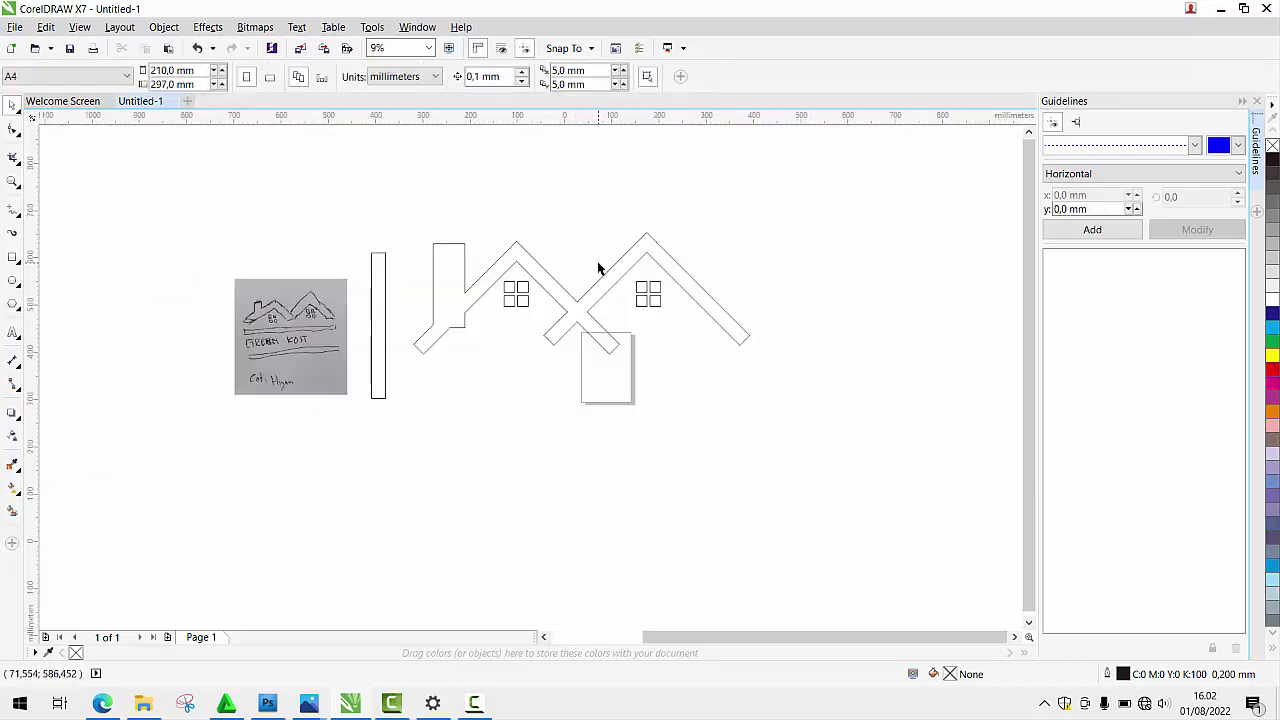
Delete the outline node at the chimney's lower corner that protrudes below the left roof slope
scroll(597, 262, "up", 1)
left_click(343, 332)
left_click(12, 133)
scroll(300, 360, "up", 1)
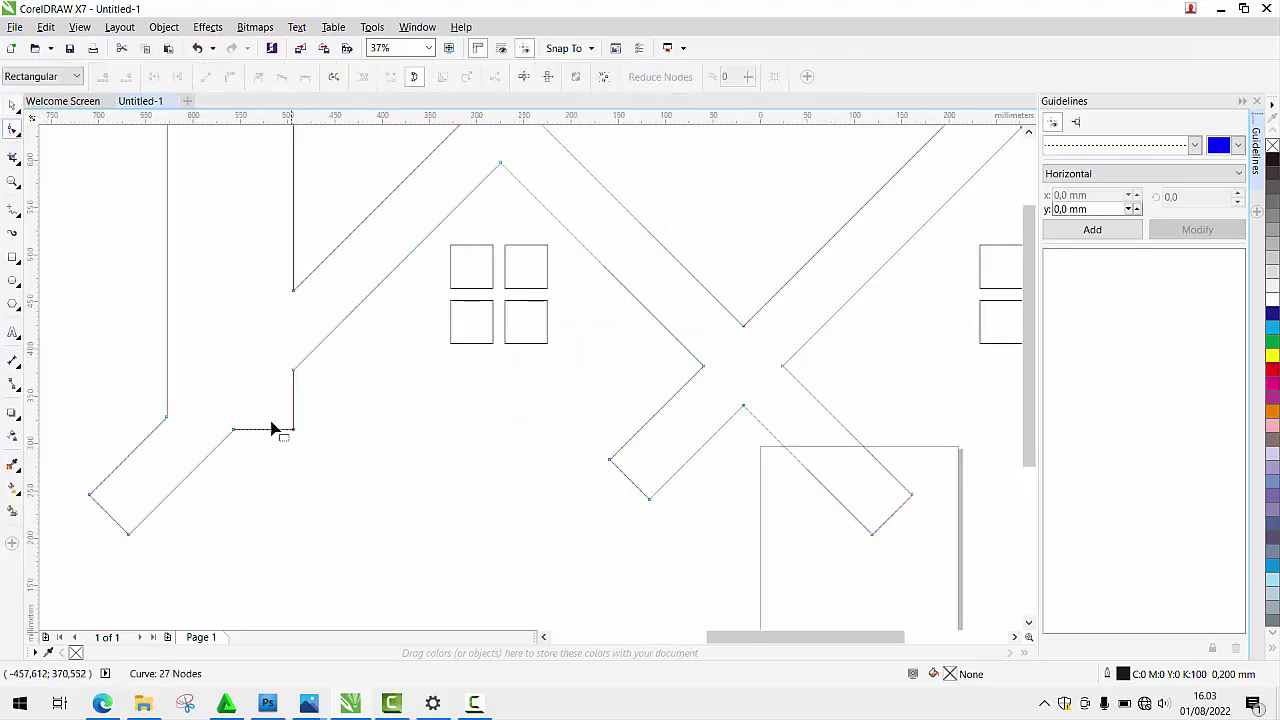
double_click(294, 432)
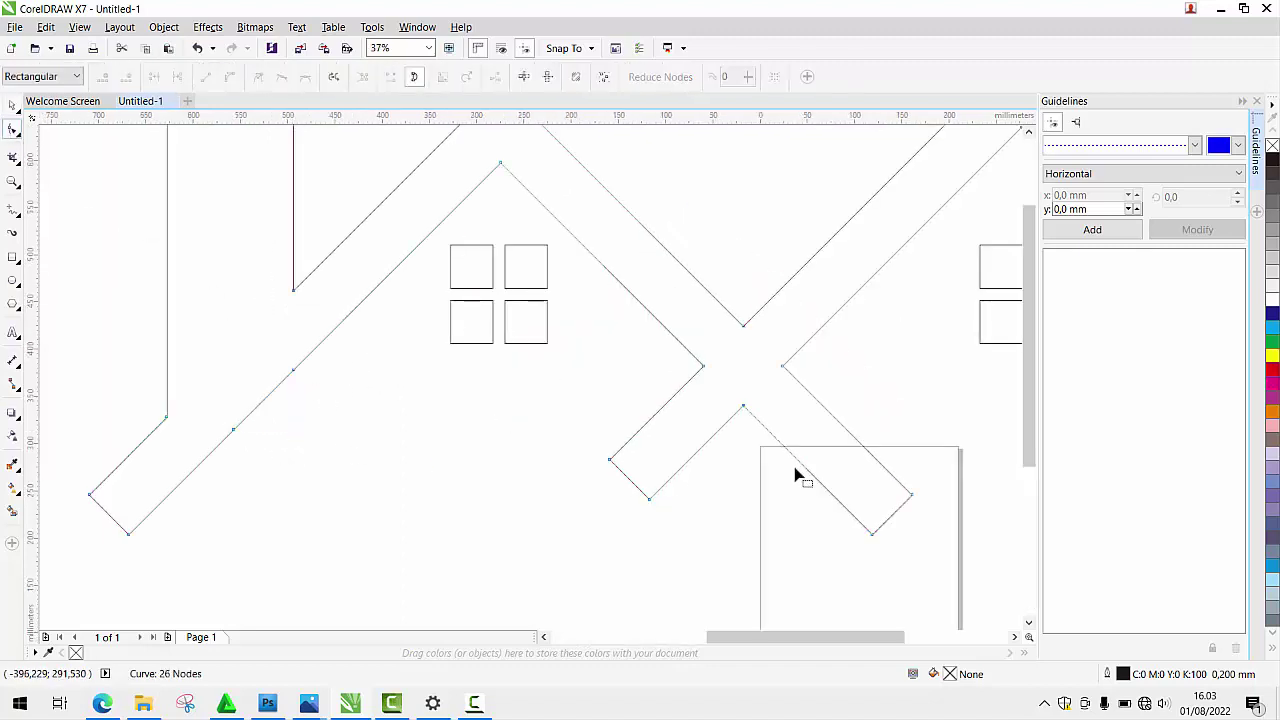
Delete the end nodes of the crossing bars below the valley between the two peaks
double_click(612, 461)
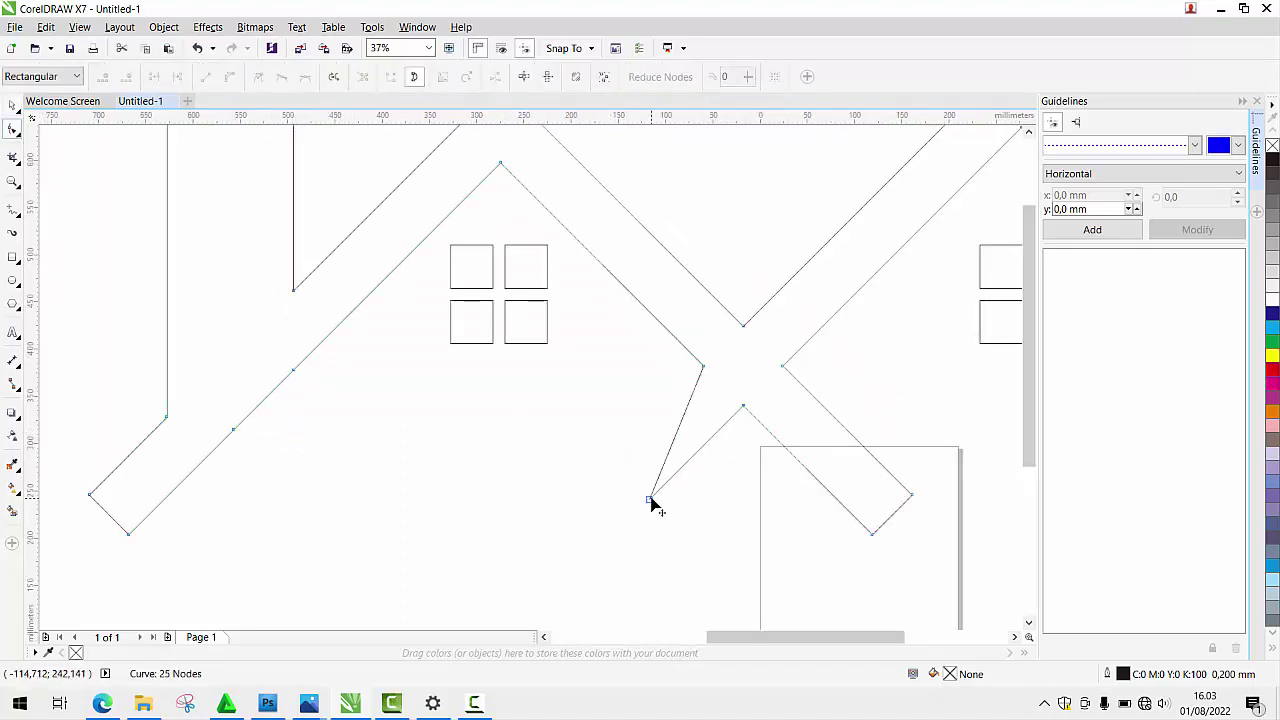
double_click(911, 496)
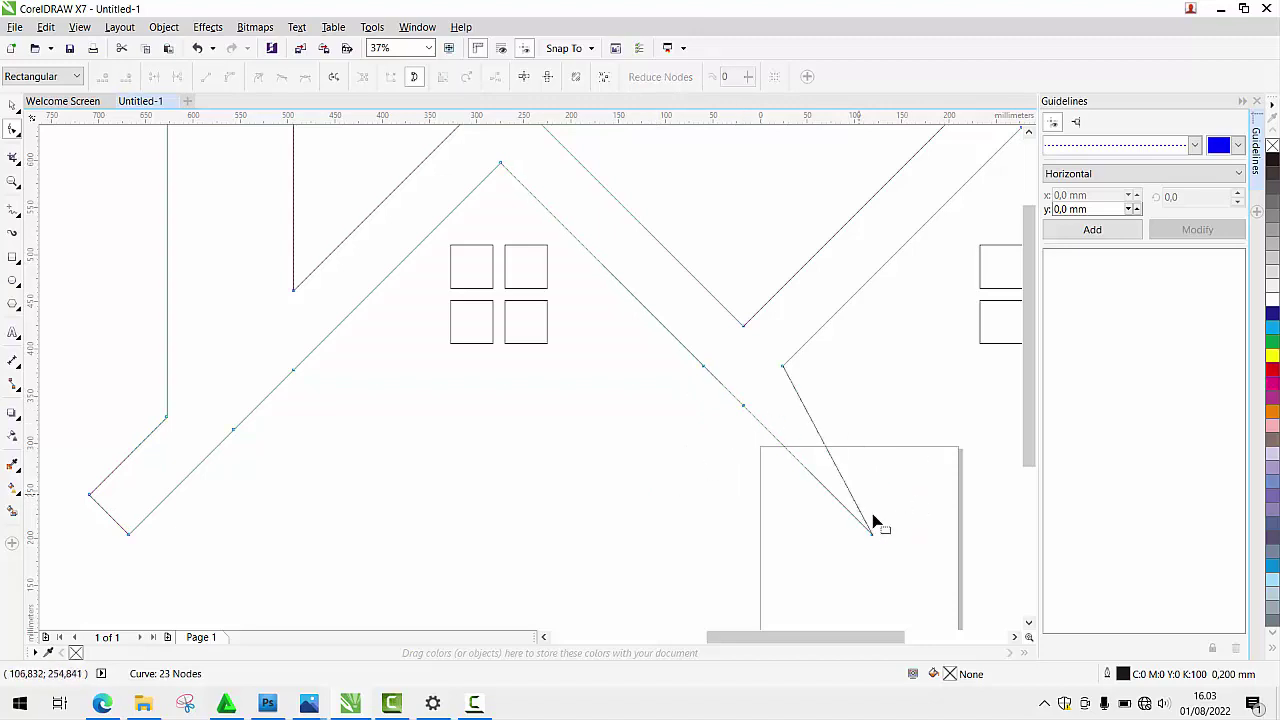
double_click(873, 535)
scroll(714, 414, "down", 2)
scroll(853, 405, "up", 1)
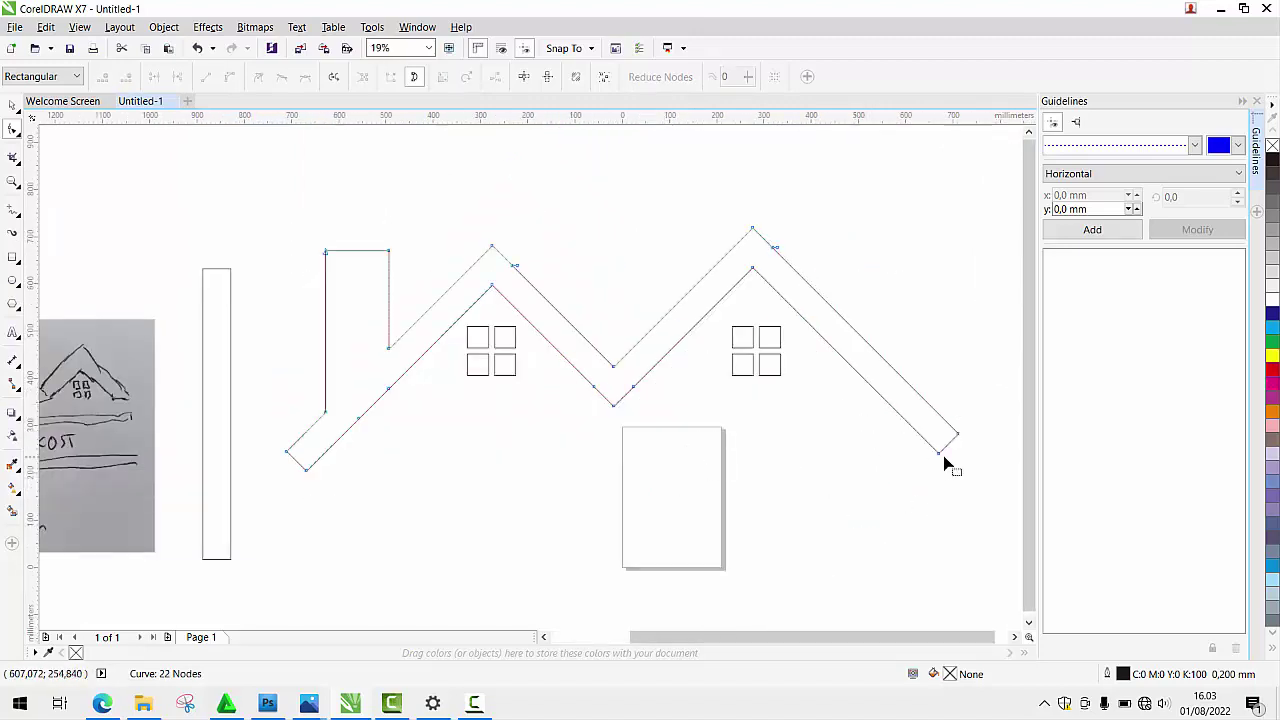
Draw a rectangle about 1984 by 378 mm across the house base, with its upper edge at the roof valley's lower point
left_click(13, 258)
scroll(500, 491, "down", 1)
left_click_drag(412, 527, 882, 437)
left_click(13, 106)
scroll(474, 453, "up", 2)
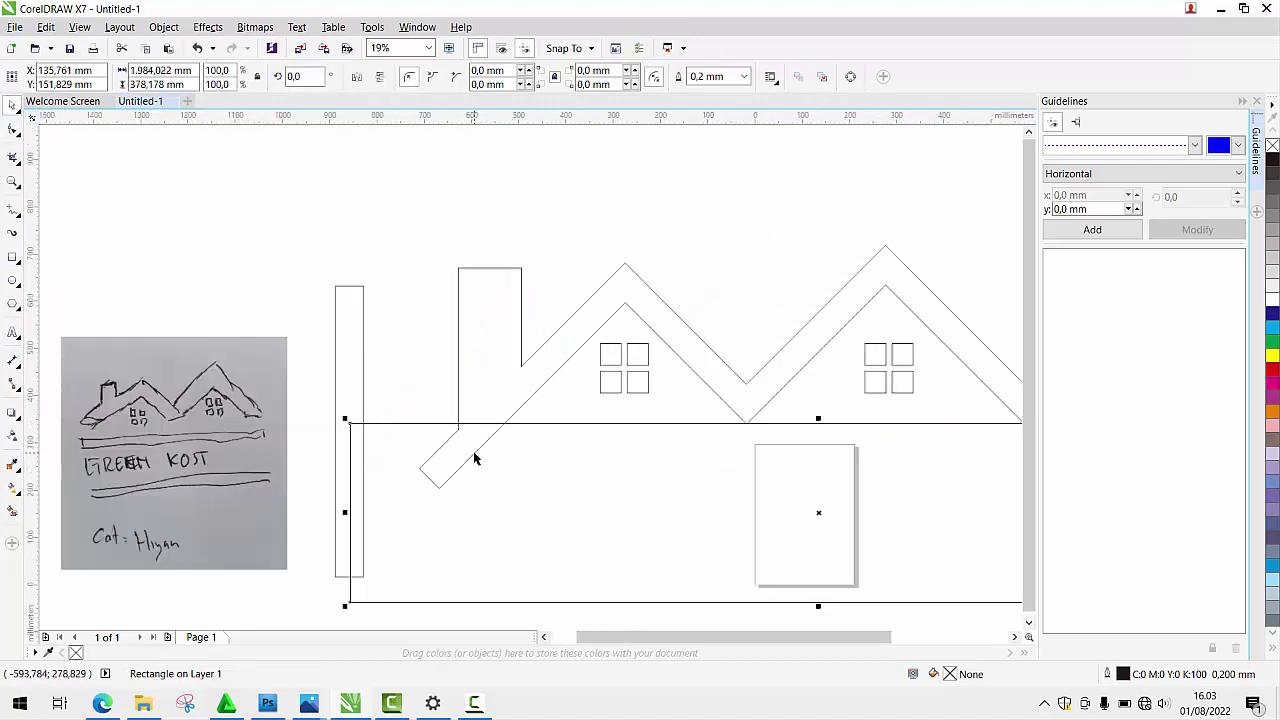
scroll(622, 437, "down", 1)
scroll(842, 453, "up", 1)
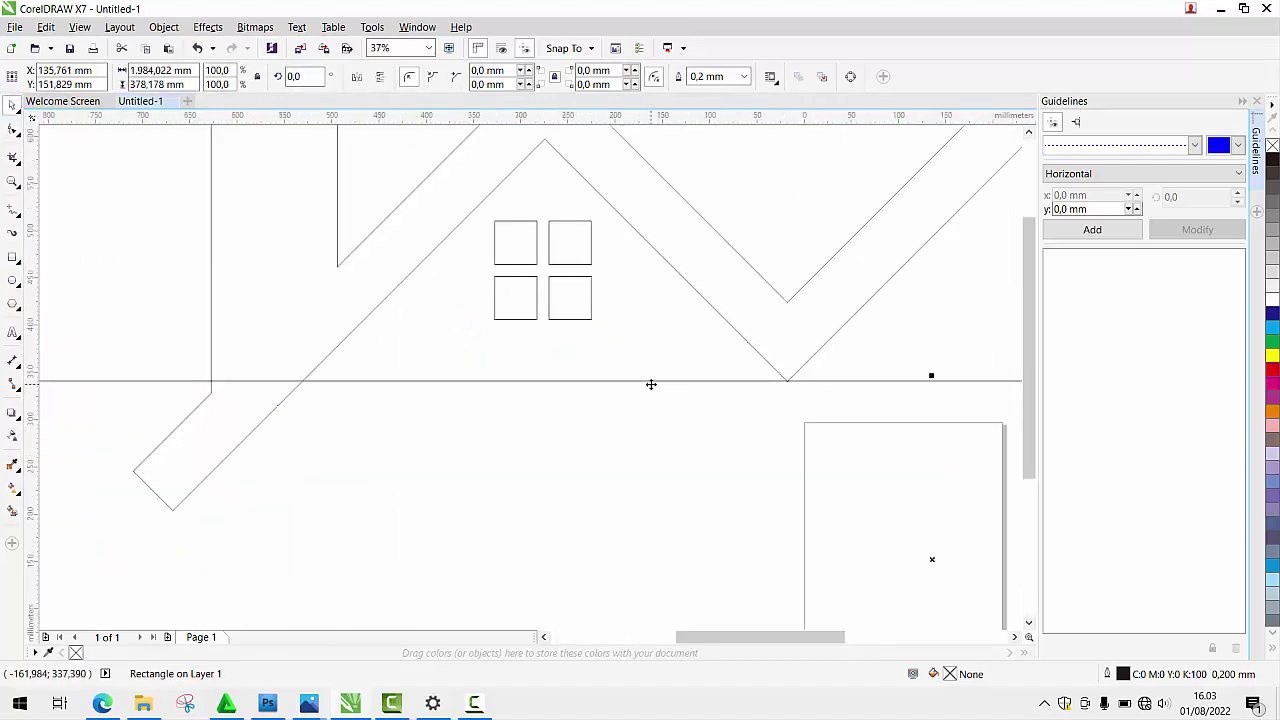
scroll(651, 384, "down", 1)
left_click(472, 337, "shift")
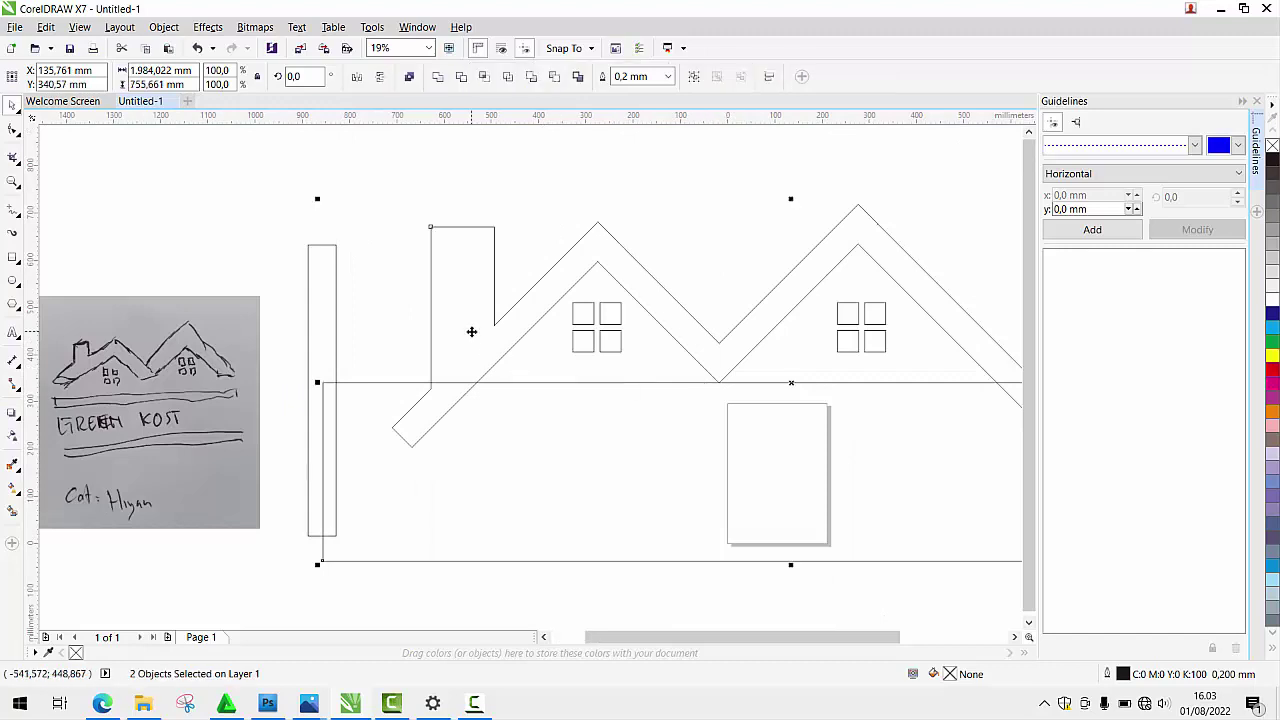
scroll(471, 331, "down", 1)
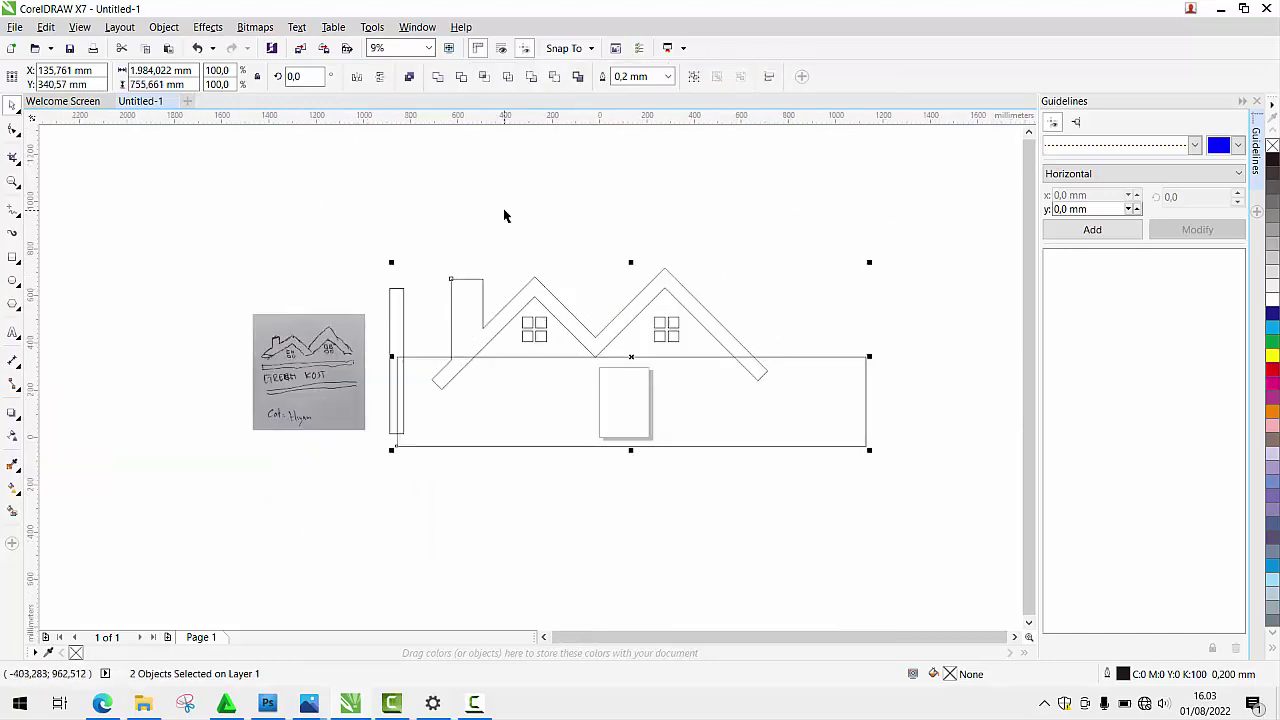
scroll(493, 322, "up", 1)
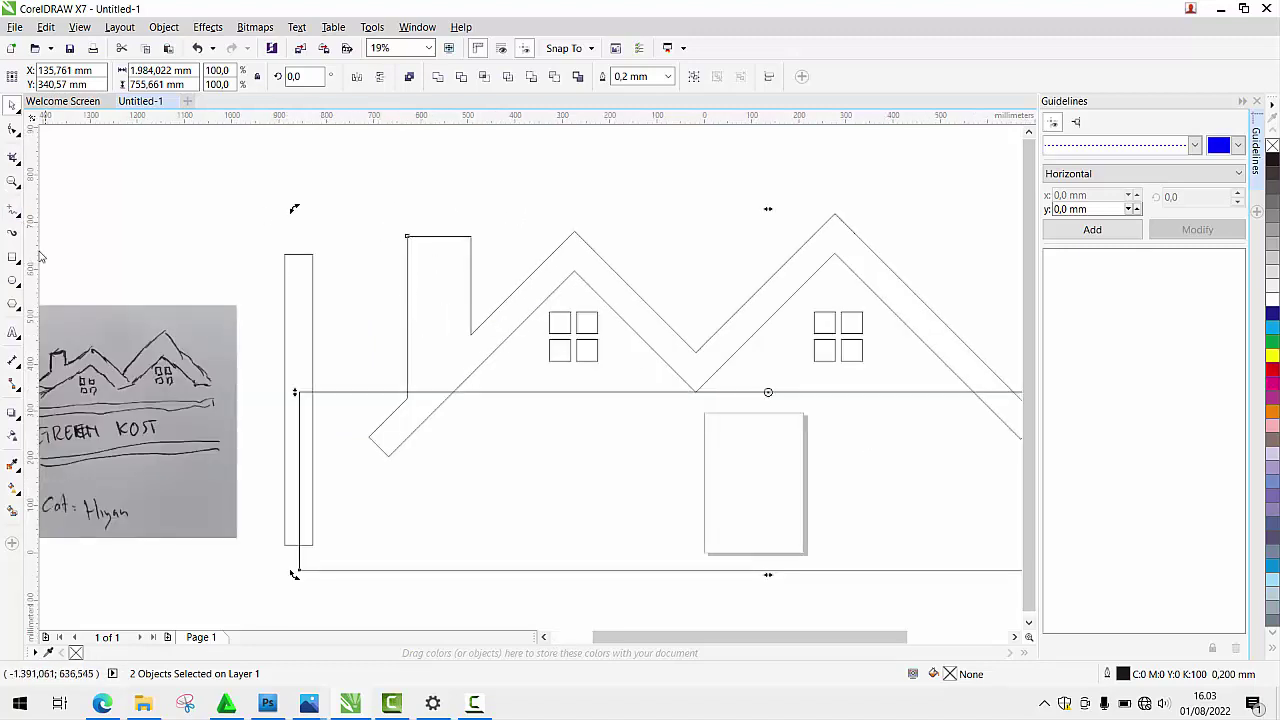
Place a vertical guideline at -579,672 mm through the chimney and add a node where it crosses the chimney's top edge
left_click_drag(40, 258, 429, 297)
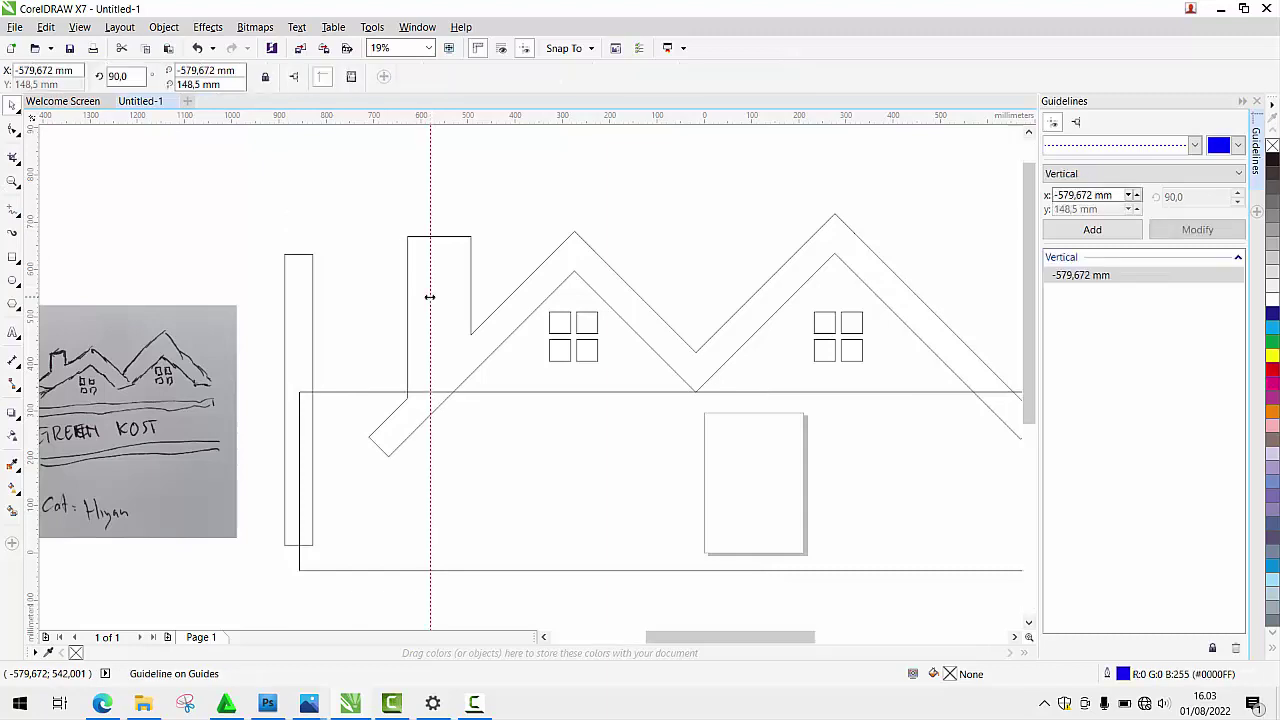
scroll(429, 297, "up", 1)
left_click(443, 257)
left_click(12, 130)
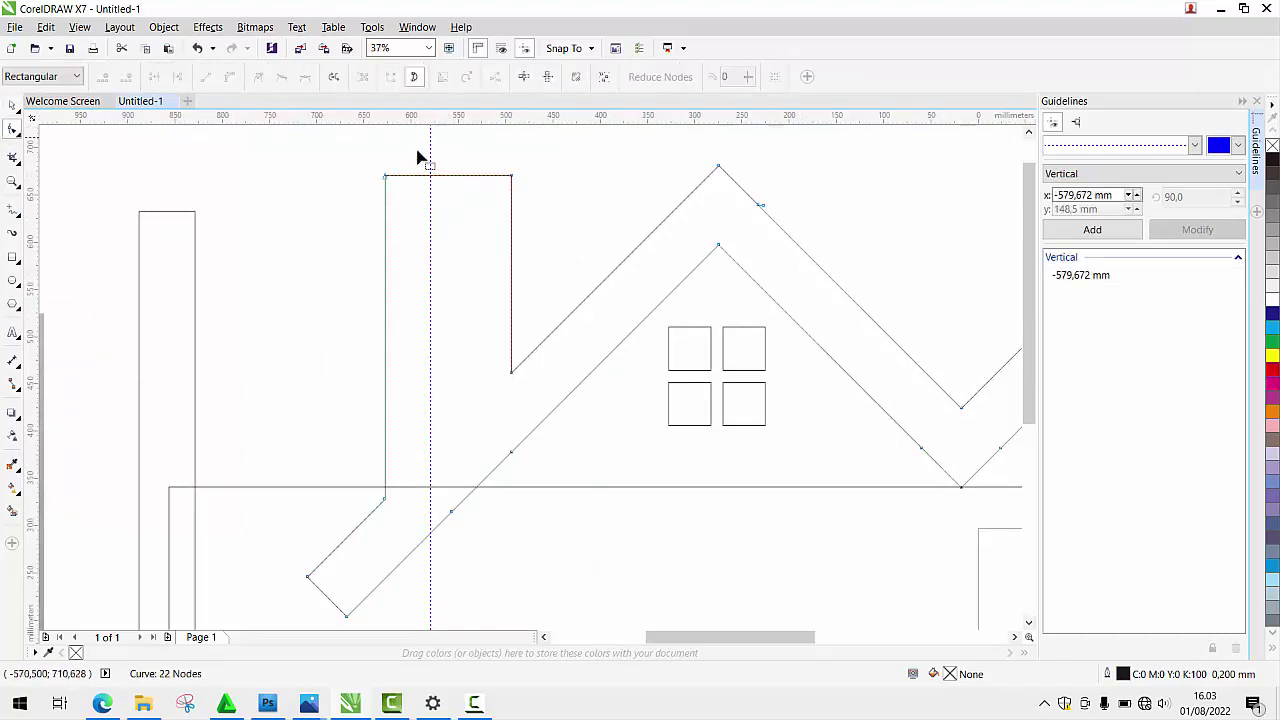
scroll(418, 158, "up", 1)
scroll(443, 207, "up", 2)
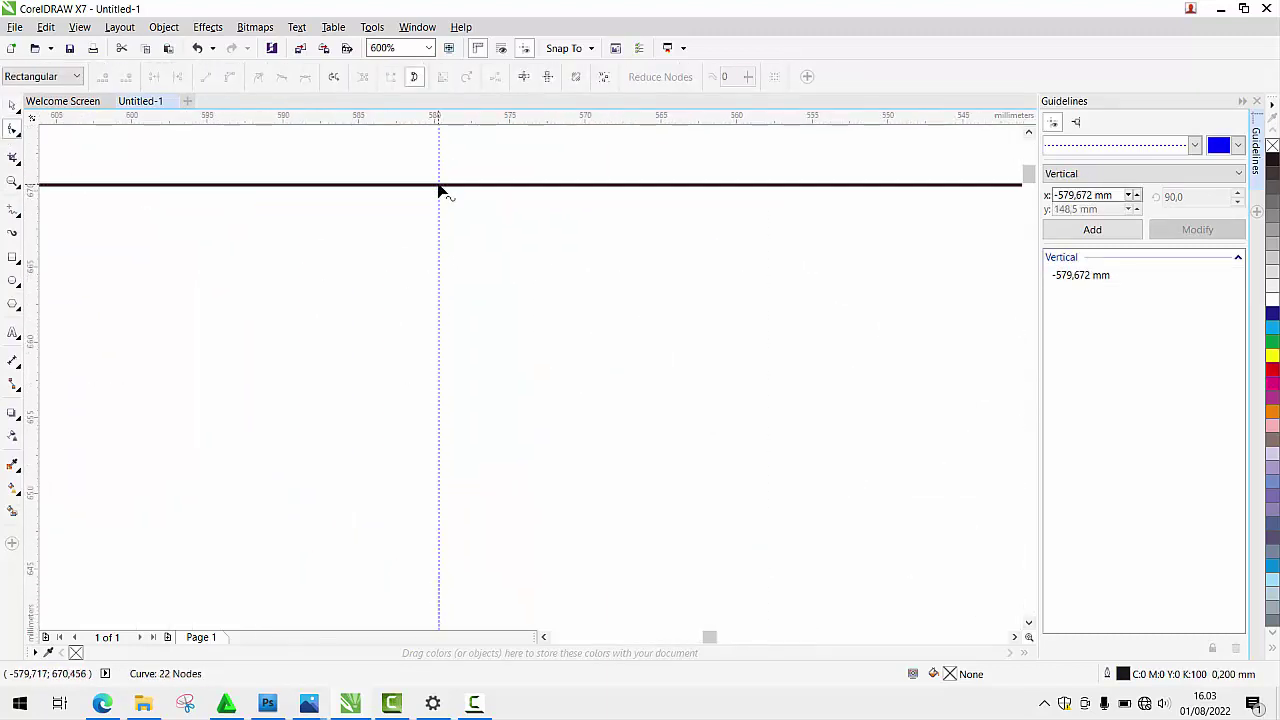
double_click(438, 185)
scroll(443, 300, "down", 3)
scroll(423, 480, "down", 2)
scroll(438, 456, "up", 1)
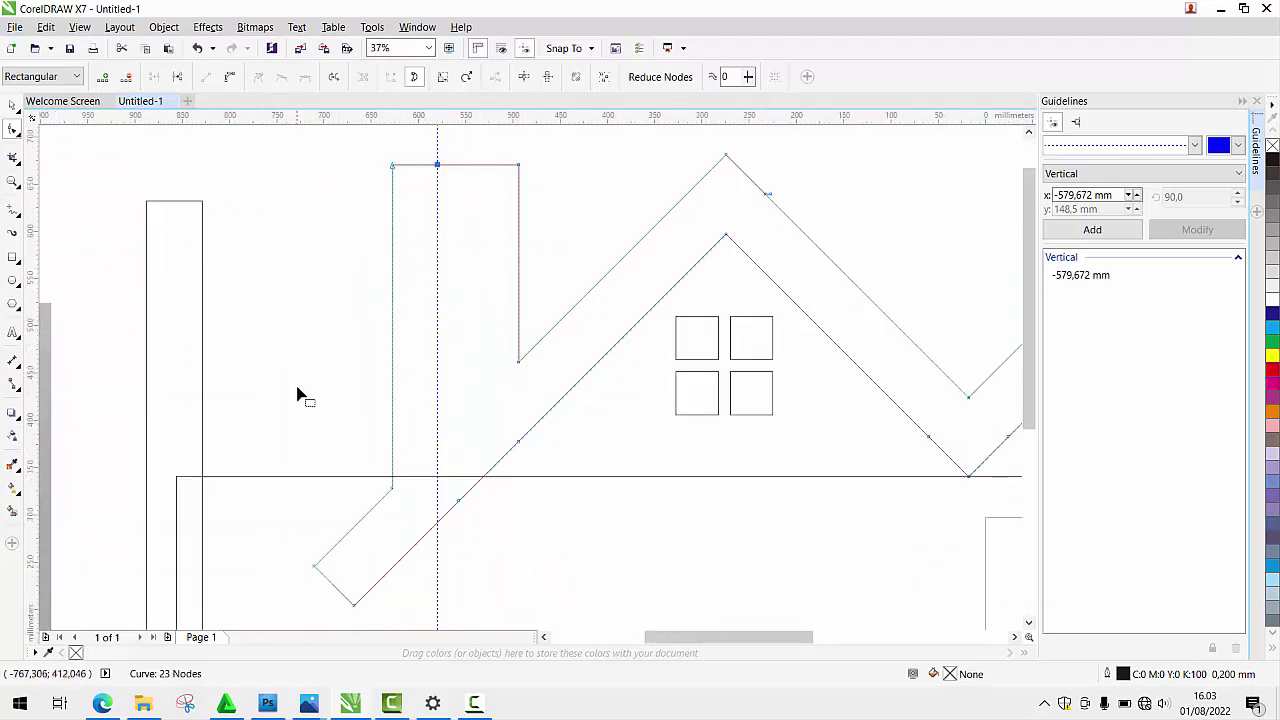
Duplicate the tall vertical bar beside the house onto the chimney, aligning the copy with the chimney's left edge
scroll(200, 283, "down", 1)
left_click(13, 105)
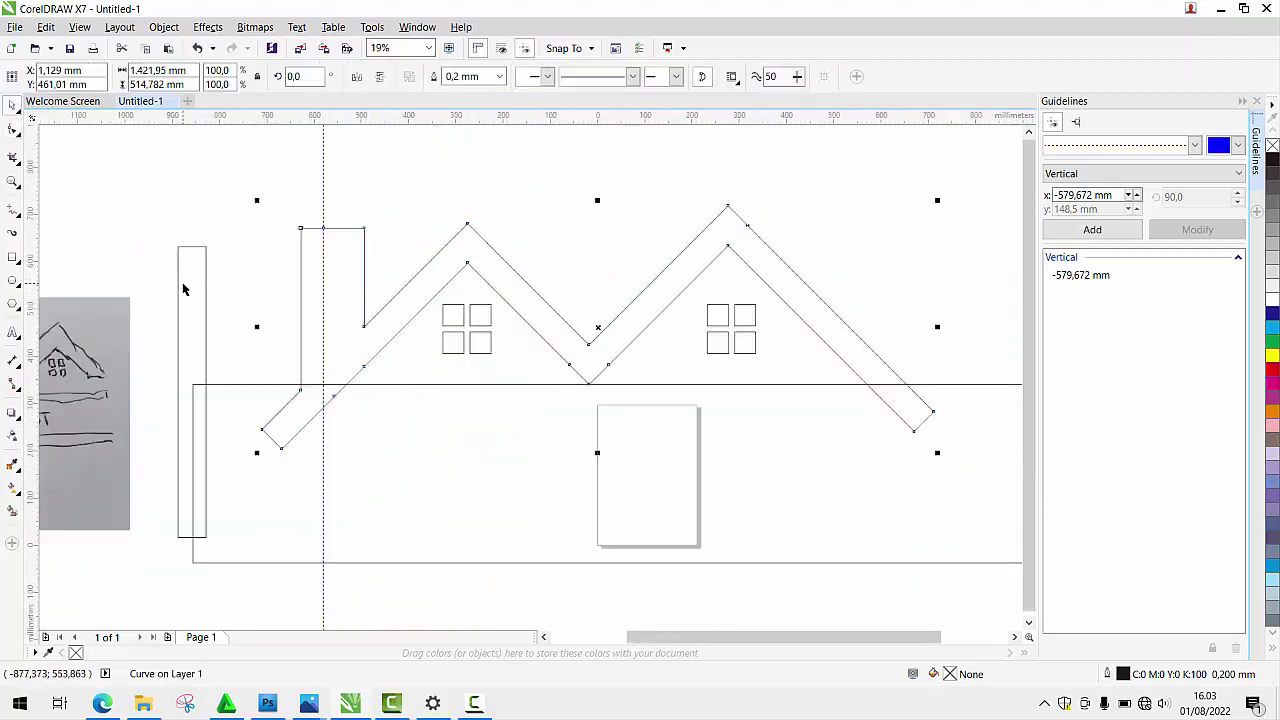
left_click_drag(183, 284, 306, 239)
right_click(306, 239)
scroll(306, 215, "up", 2)
left_click(317, 209)
scroll(389, 170, "down", 1)
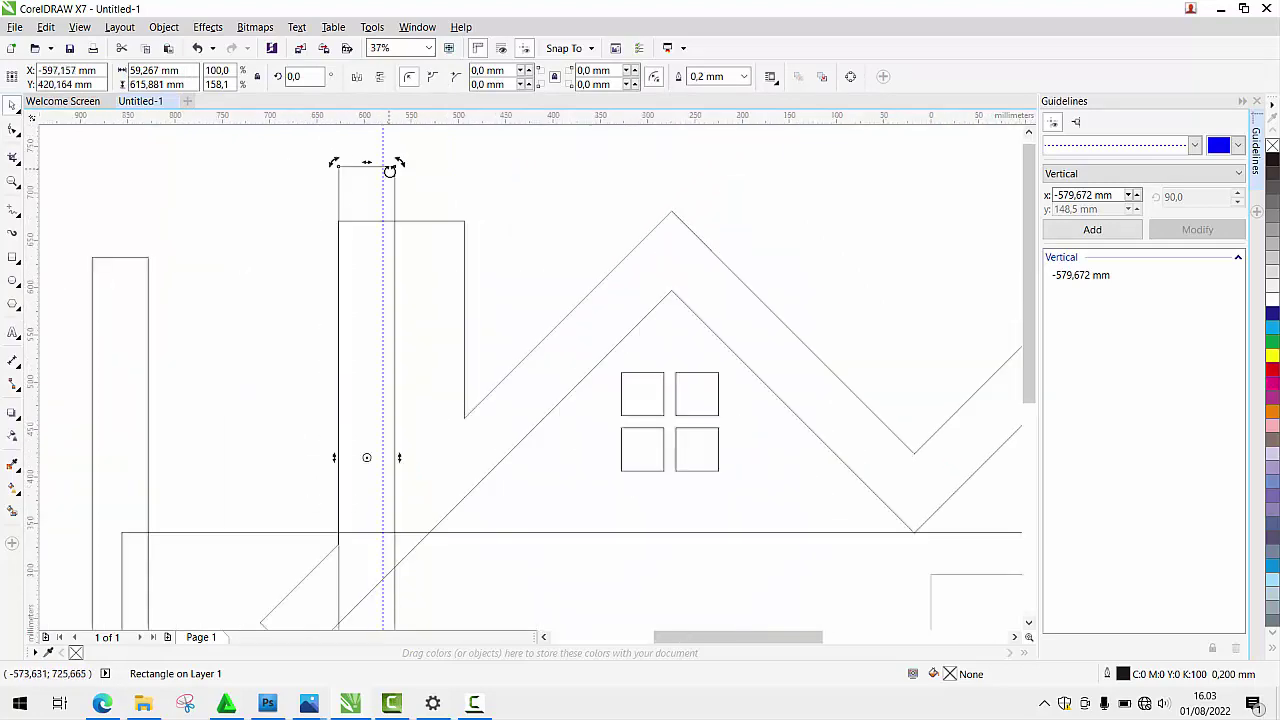
Rotate the copied bar to 315° and snap its long edge against the outer edge of the left roof slope
left_click_drag(397, 166, 547, 312)
scroll(420, 420, "up", 1)
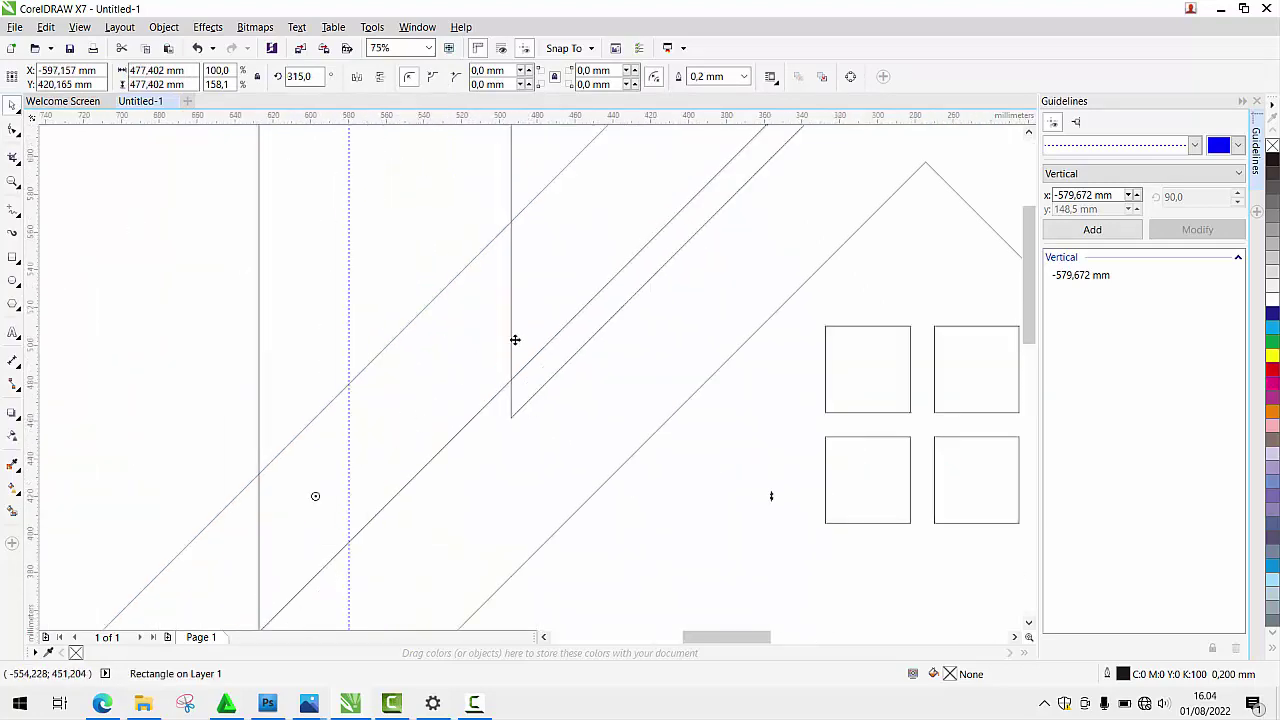
scroll(511, 340, "down", 1)
scroll(422, 416, "up", 2)
scroll(491, 449, "down", 1)
scroll(514, 466, "up", 2)
scroll(509, 480, "down", 2)
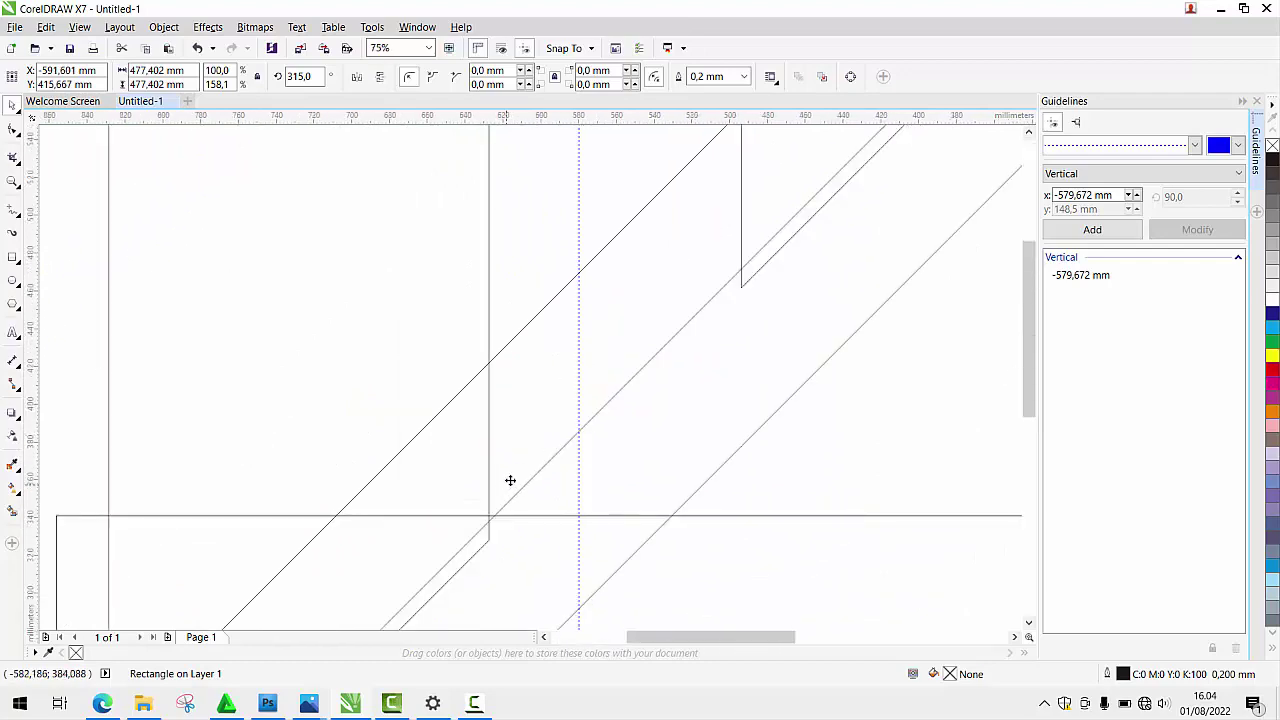
scroll(505, 462, "up", 2)
left_click_drag(427, 395, 462, 433)
scroll(471, 427, "down", 1)
scroll(479, 422, "down", 1)
scroll(654, 254, "down", 1)
scroll(491, 277, "down", 1)
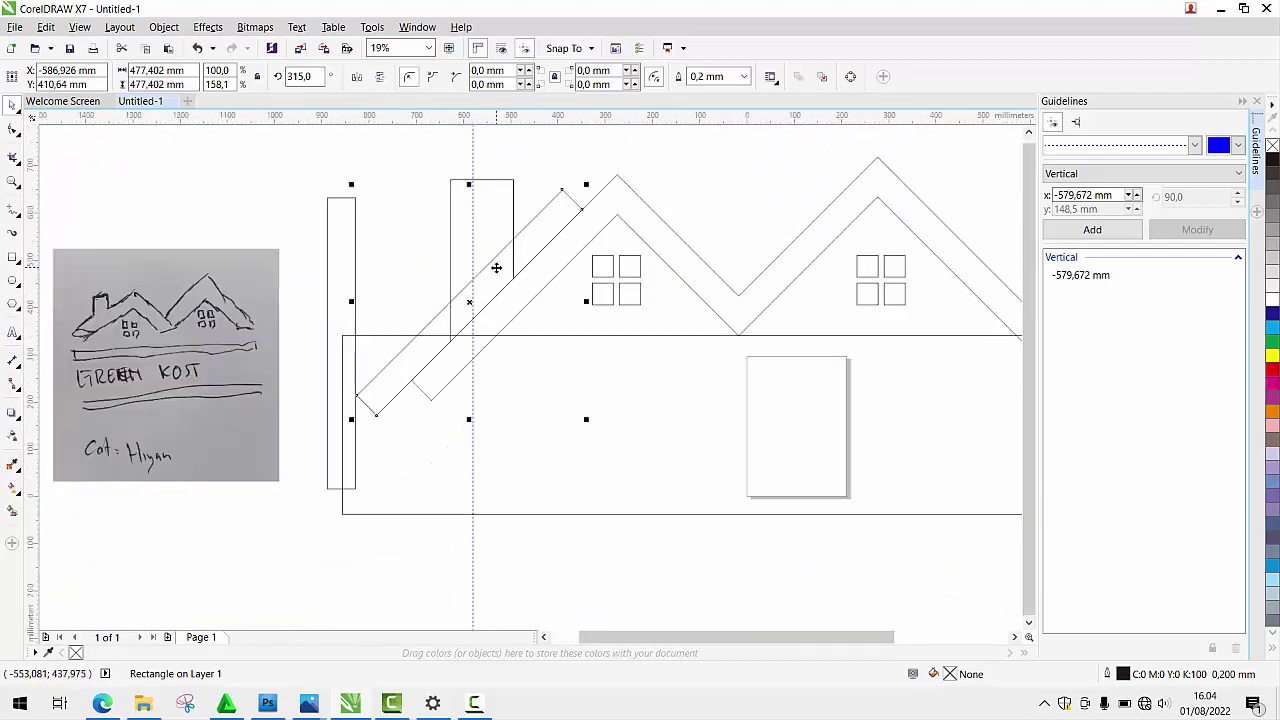
Move the chimney's lower-left node to where the guideline meets the roof slope and delete the old upper-left corner node
scroll(496, 268, "up", 1)
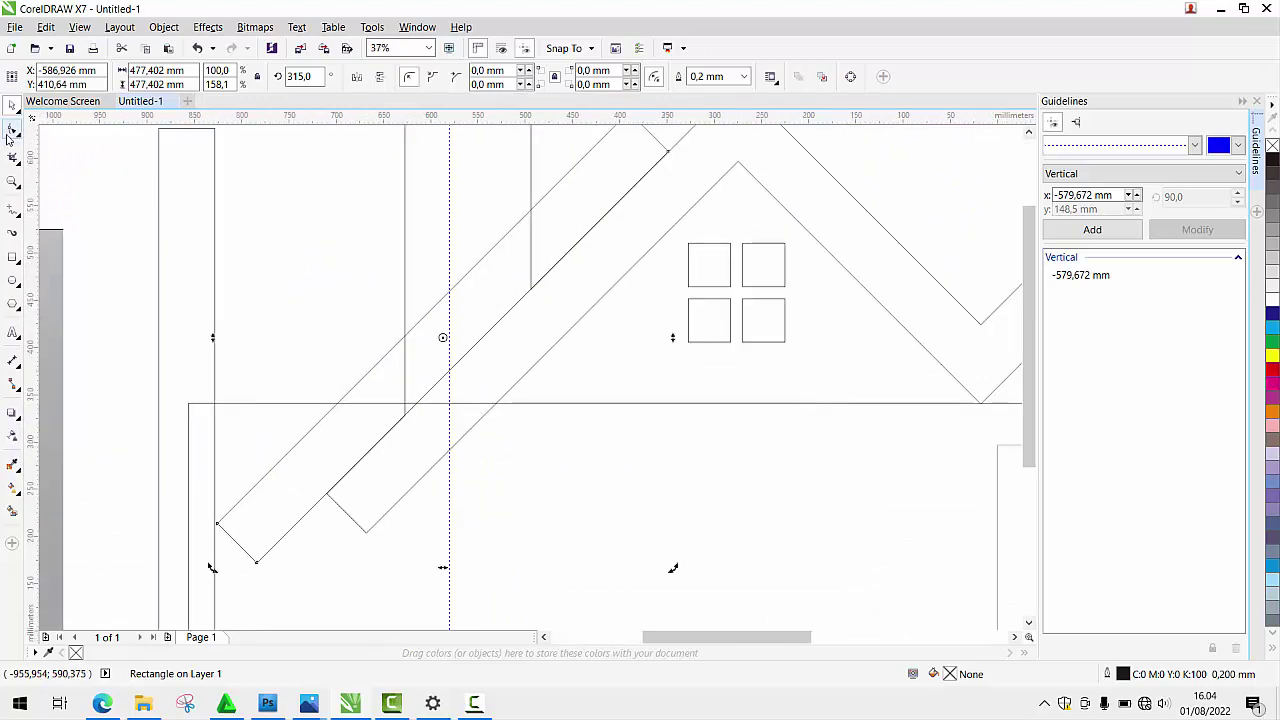
scroll(441, 298, "up", 1)
key("F10")
left_click_drag(366, 320, 457, 447)
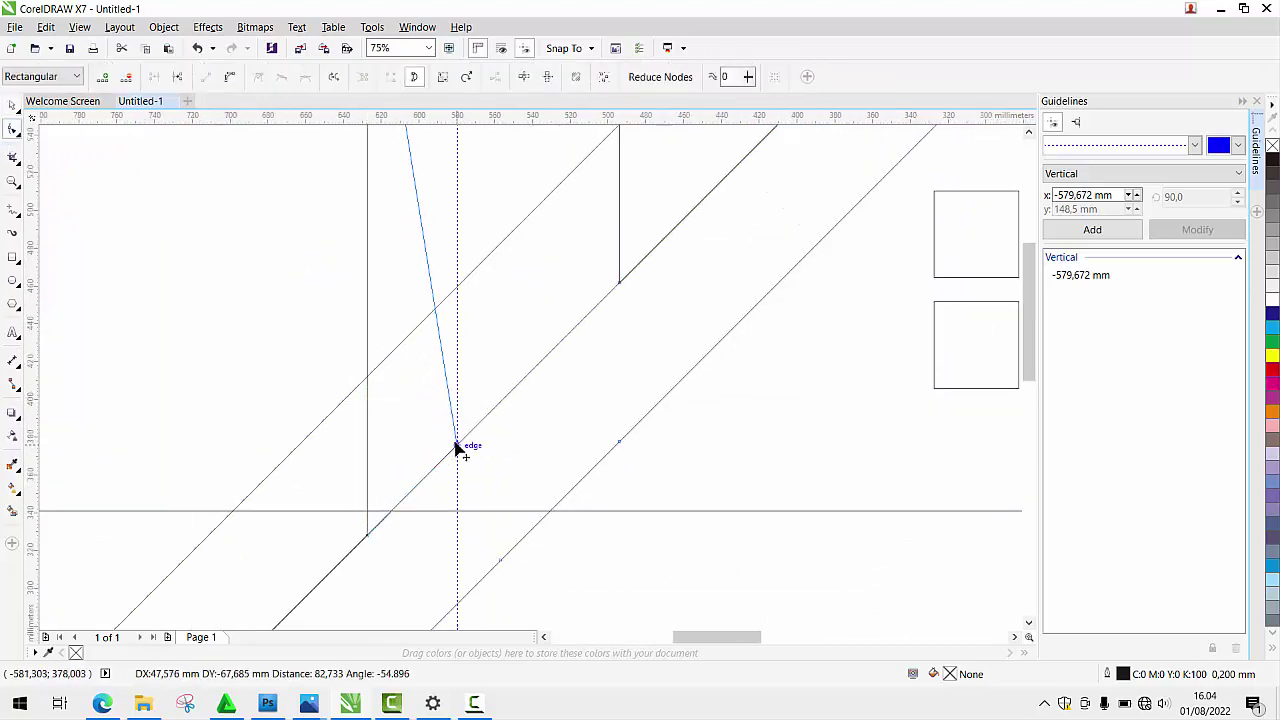
scroll(457, 447, "down", 2)
scroll(373, 232, "up", 1)
double_click(391, 231)
scroll(454, 329, "down", 1)
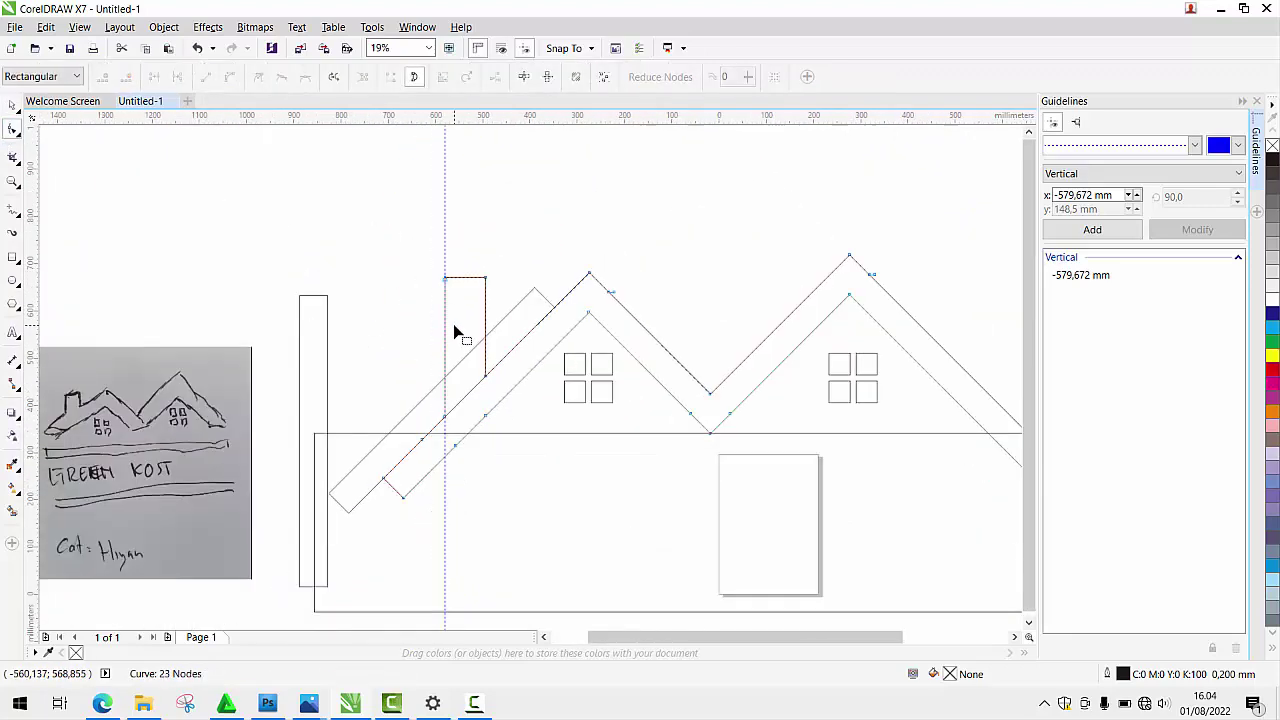
Delete the rotated helper bar lying along the left roof slope
left_click(12, 105)
scroll(446, 507, "up", 1)
left_click(263, 480)
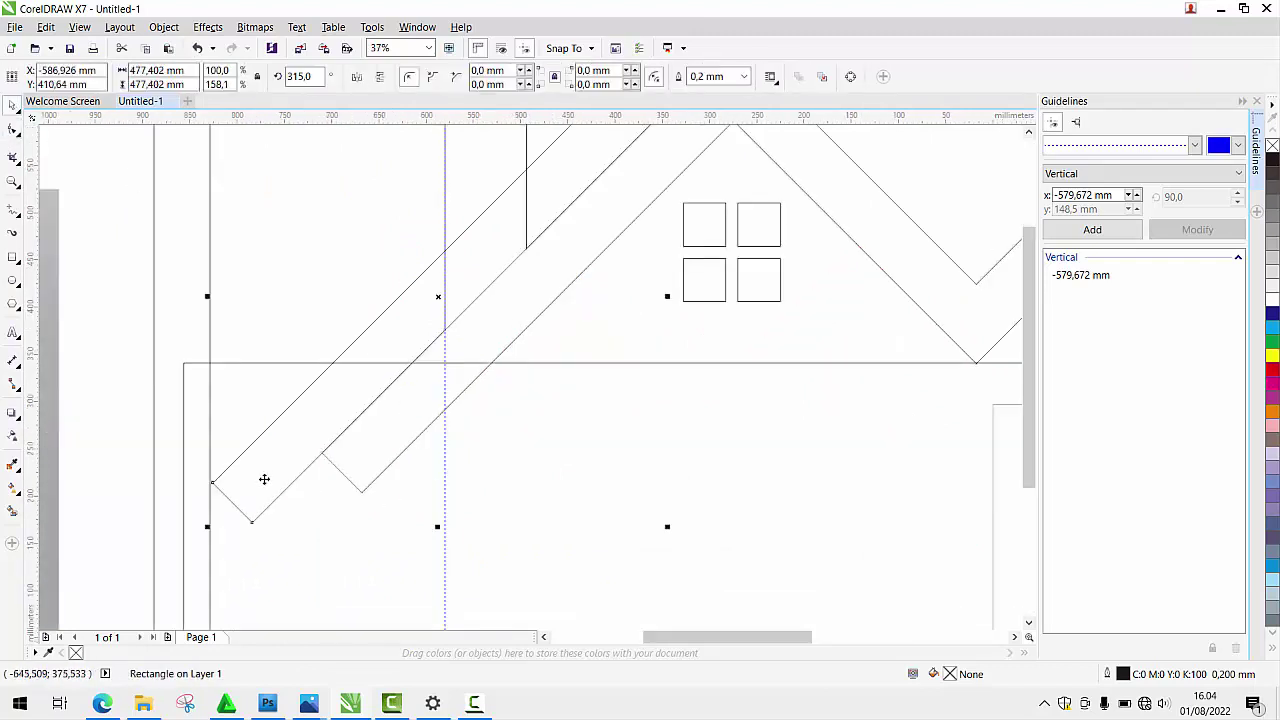
scroll(263, 480, "down", 2)
left_click(313, 391)
scroll(313, 391, "up", 1)
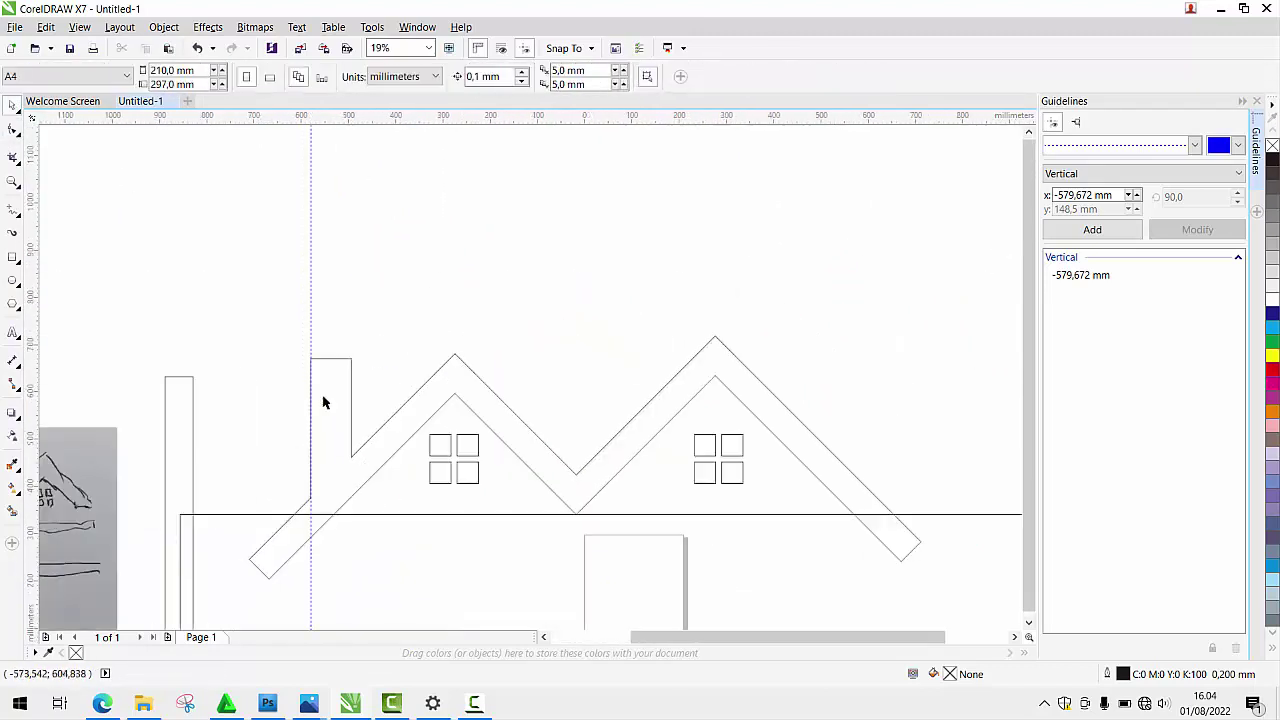
Trim off the chimney's top with a rectangle drawn across it and delete that rectangle
scroll(323, 389, "up", 1)
scroll(242, 384, "down", 1)
left_click(12, 257)
scroll(218, 347, "up", 1)
left_click_drag(222, 325, 439, 441)
left_click(366, 521, "shift")
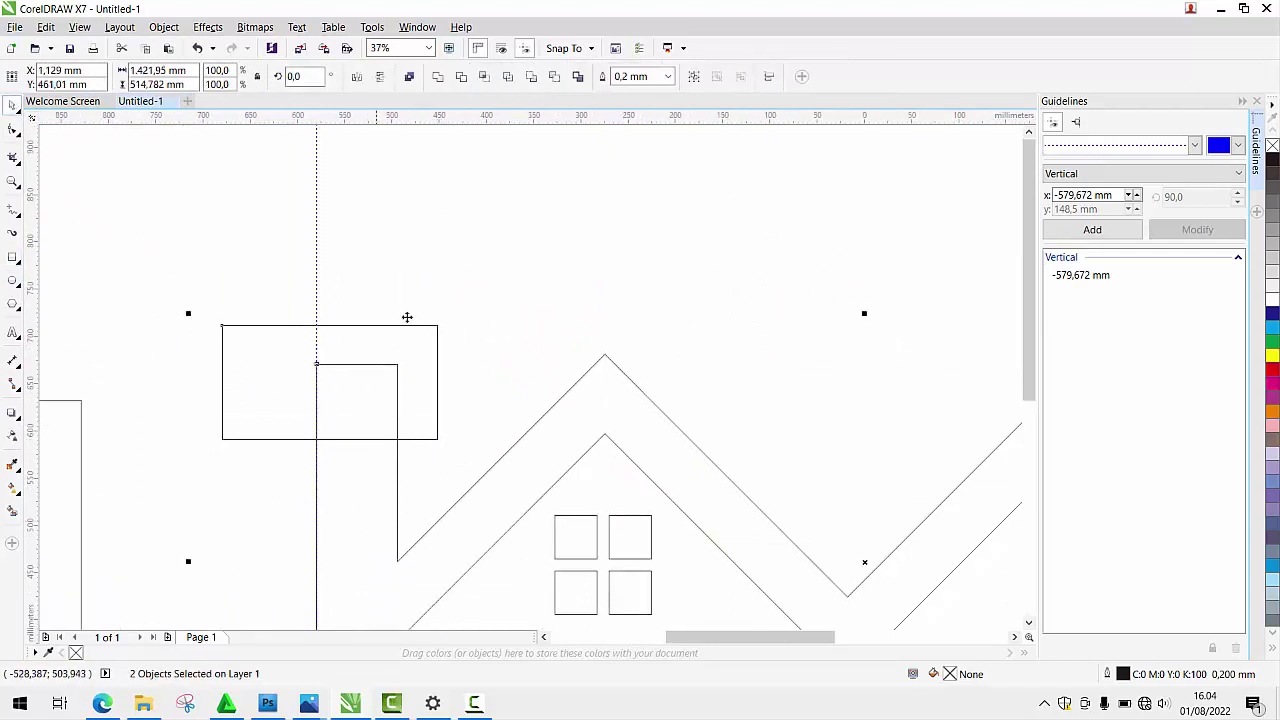
left_click(468, 206)
left_click(391, 363)
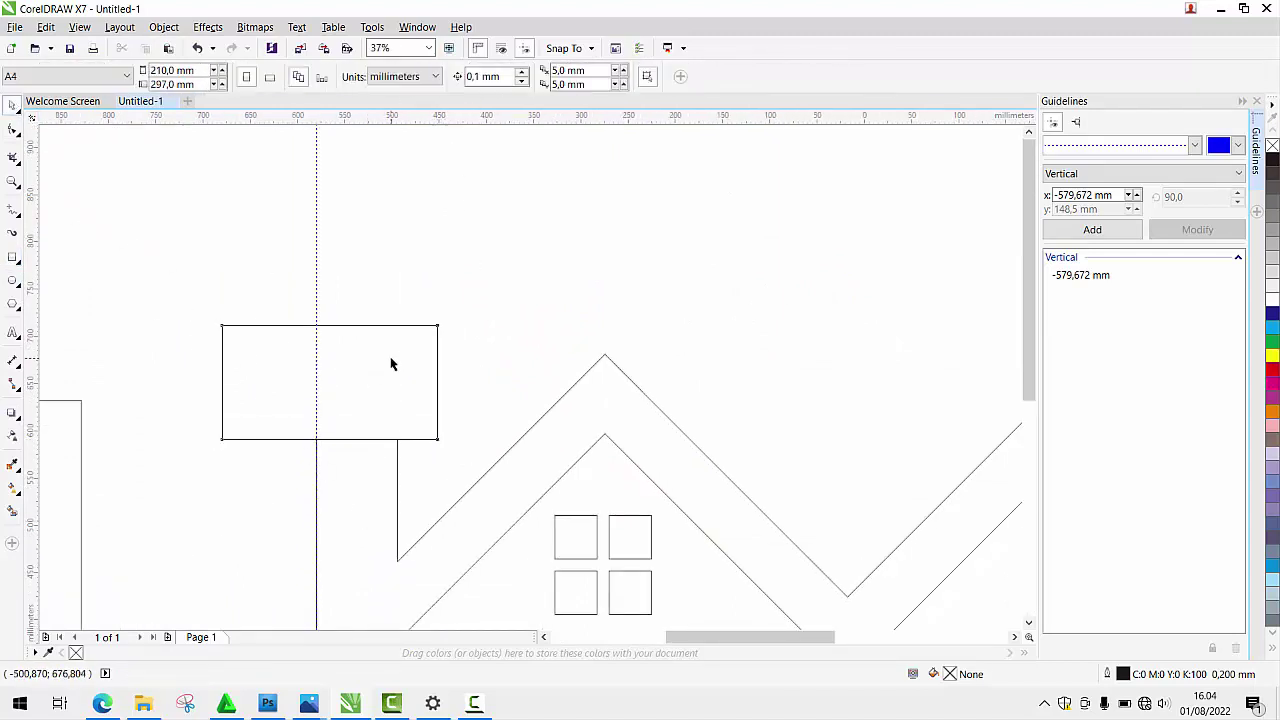
key("Delete")
Trim the lower ends of the roof outline flat using the large base rectangle
scroll(391, 363, "down", 2)
scroll(465, 486, "up", 1)
left_click(540, 354)
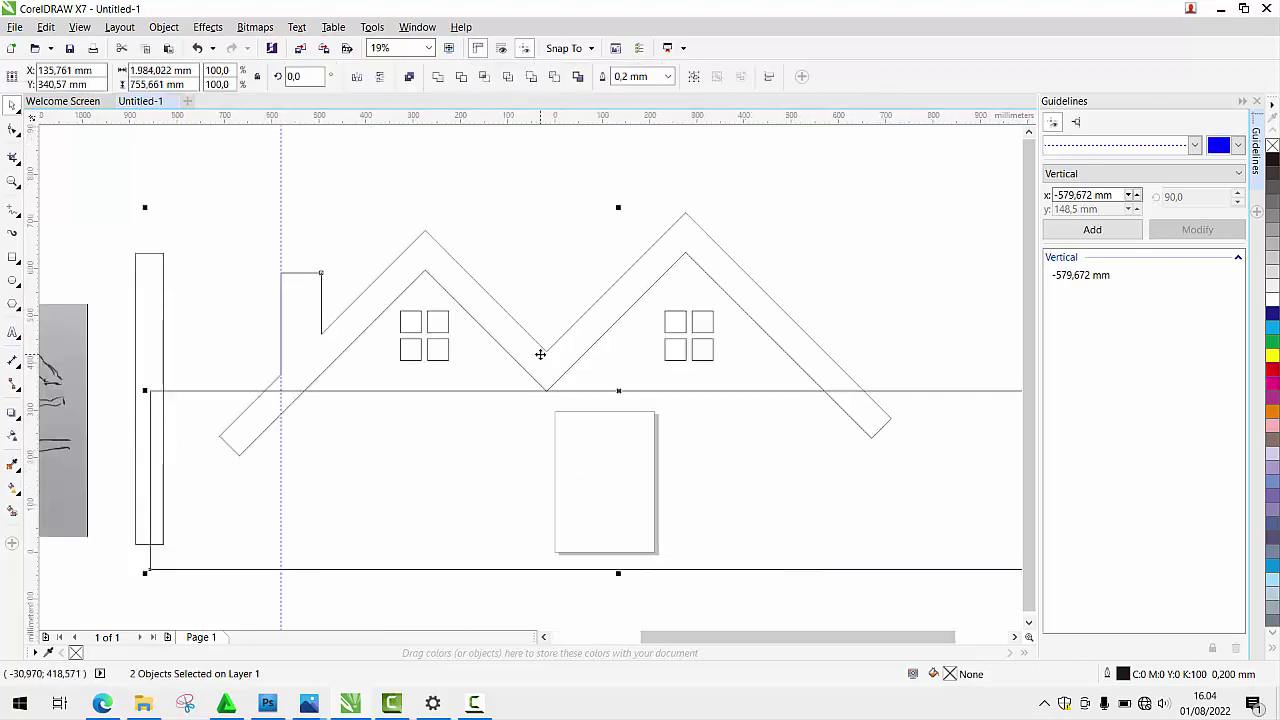
left_click(461, 77)
Move the base rectangle slightly below the roof and shrink it to a thin bar about 1266 mm wide, matching the roof's width
left_click(583, 440)
left_click_drag(586, 443, 594, 437)
left_click_drag(145, 487, 262, 497)
scroll(270, 490, "down", 1)
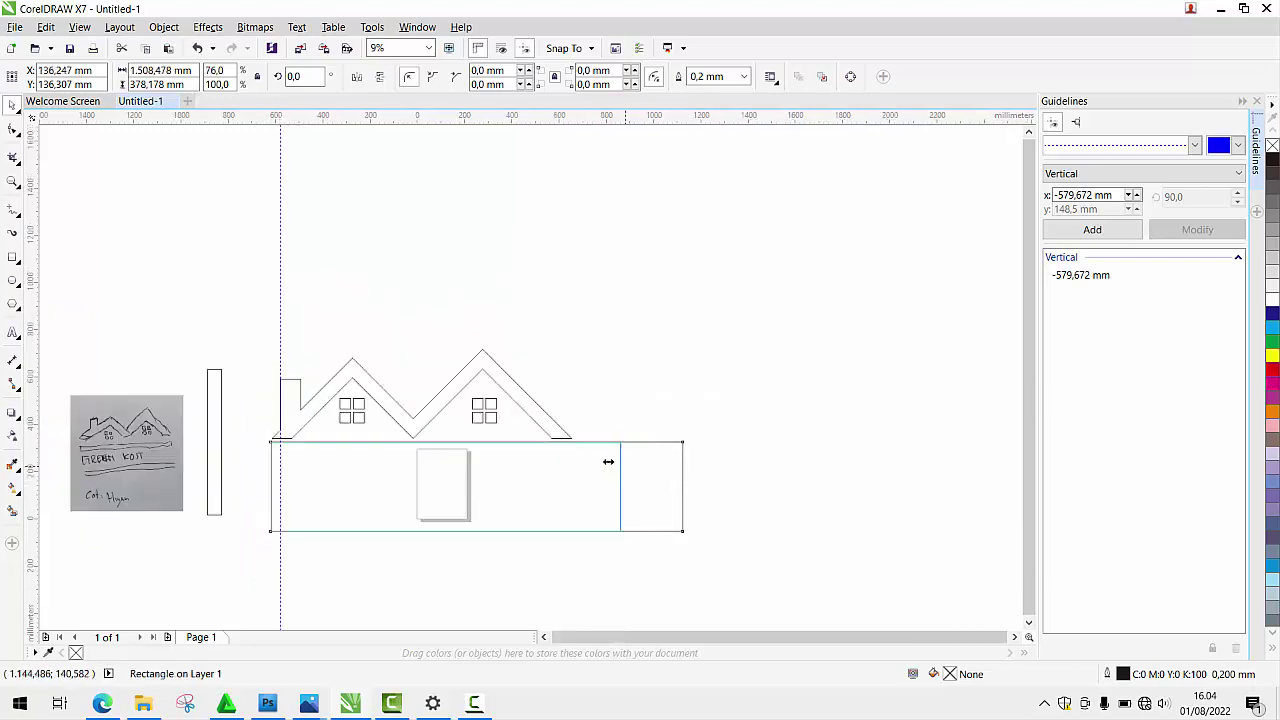
left_click_drag(608, 461, 572, 457)
scroll(378, 512, "up", 1)
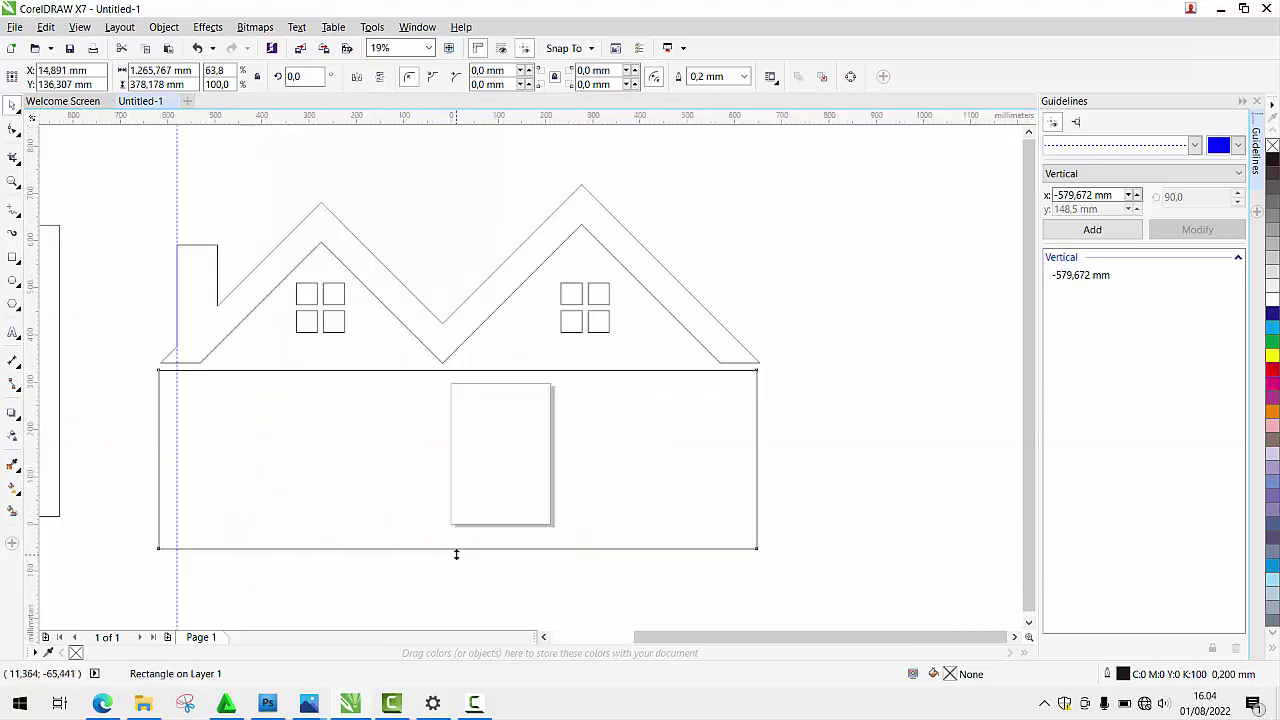
left_click_drag(456, 554, 457, 389)
Move the whole house drawing with its base bar to the empty area above and to the right of the page
scroll(410, 465, "down", 1)
left_click(403, 471)
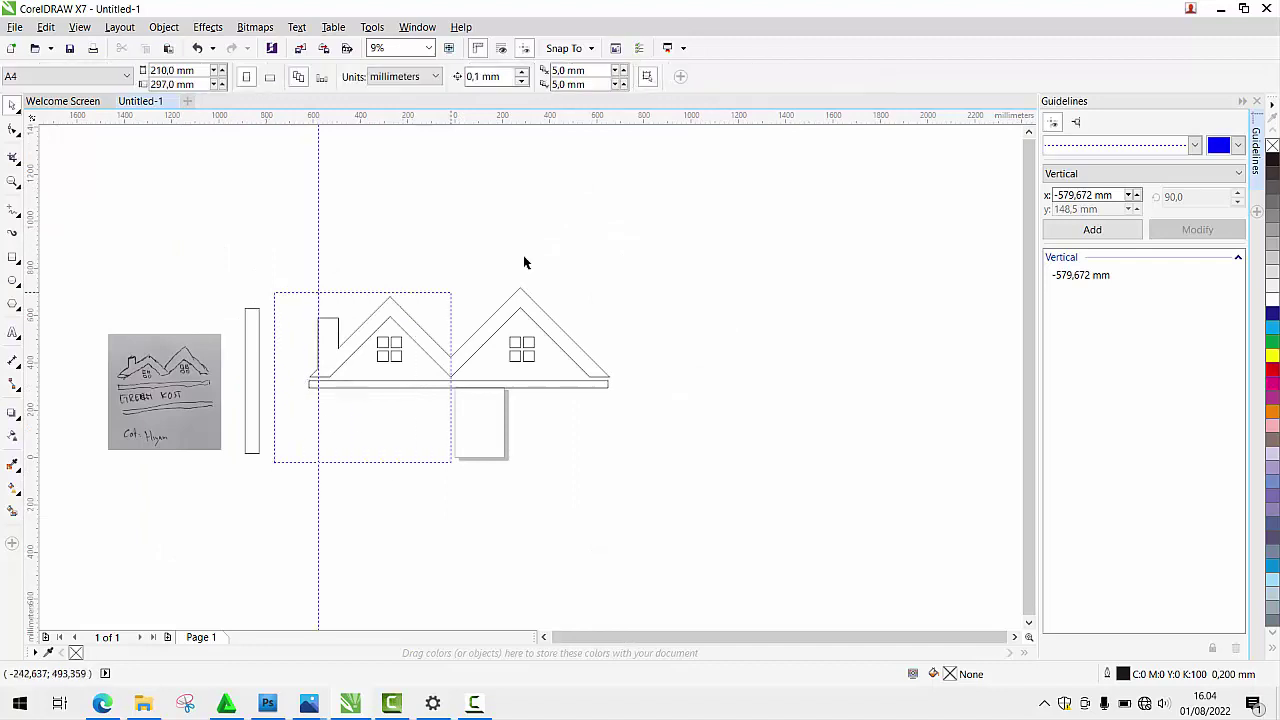
left_click_drag(523, 256, 658, 239)
left_click_drag(494, 325, 682, 234)
left_click(605, 293)
scroll(604, 293, "up", 1)
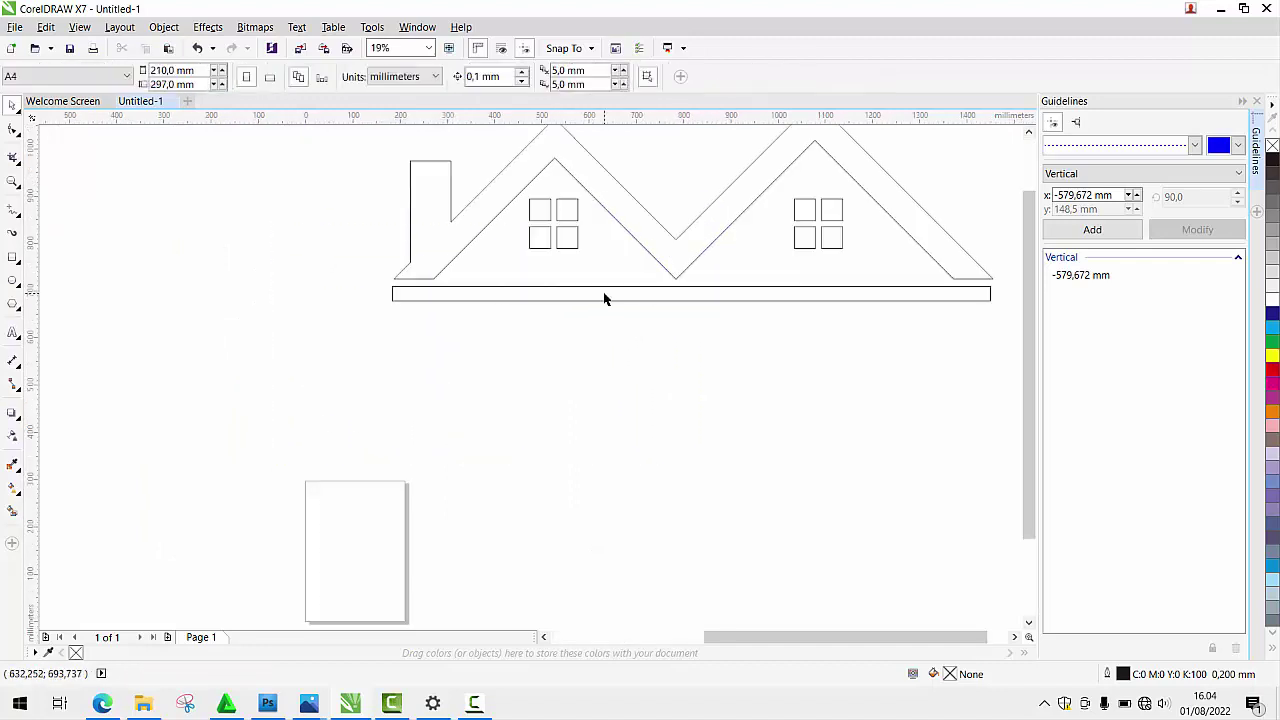
left_click(604, 298)
scroll(604, 295, "down", 1)
left_click(413, 260)
Add the text GREEN KOST below the base bar at a size of 200 pt
left_click(10, 333)
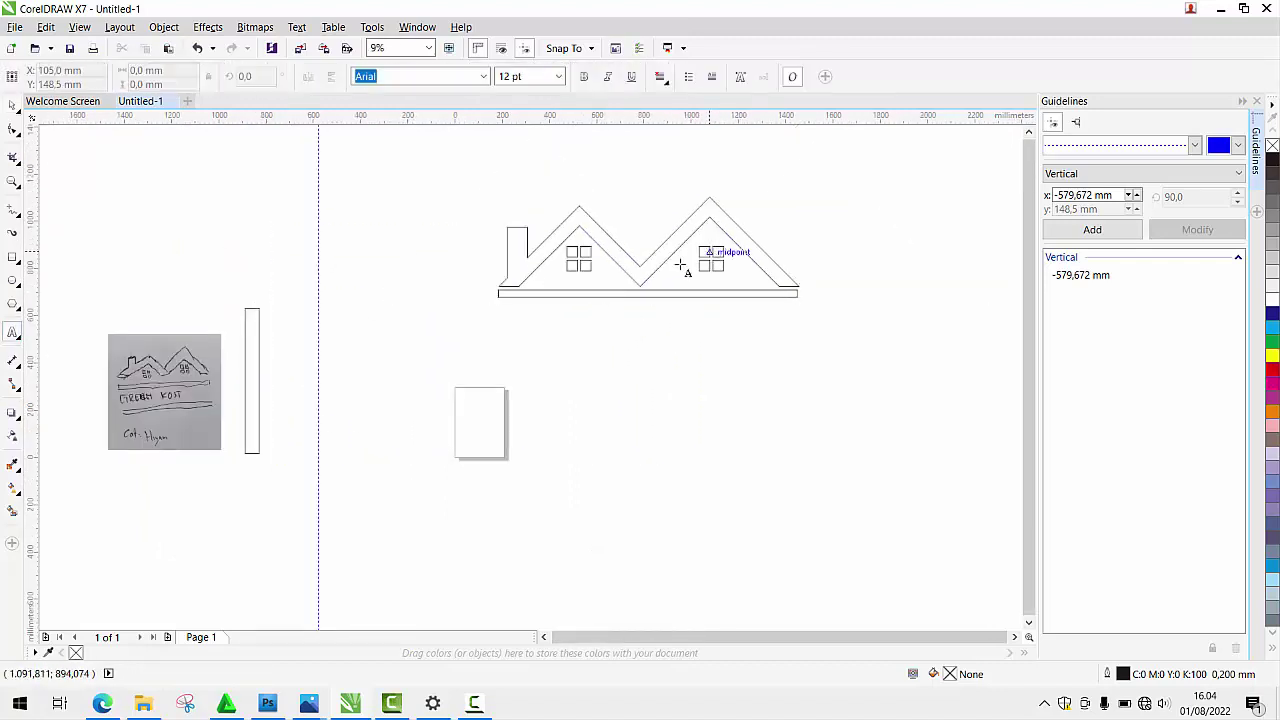
scroll(690, 262, "up", 1)
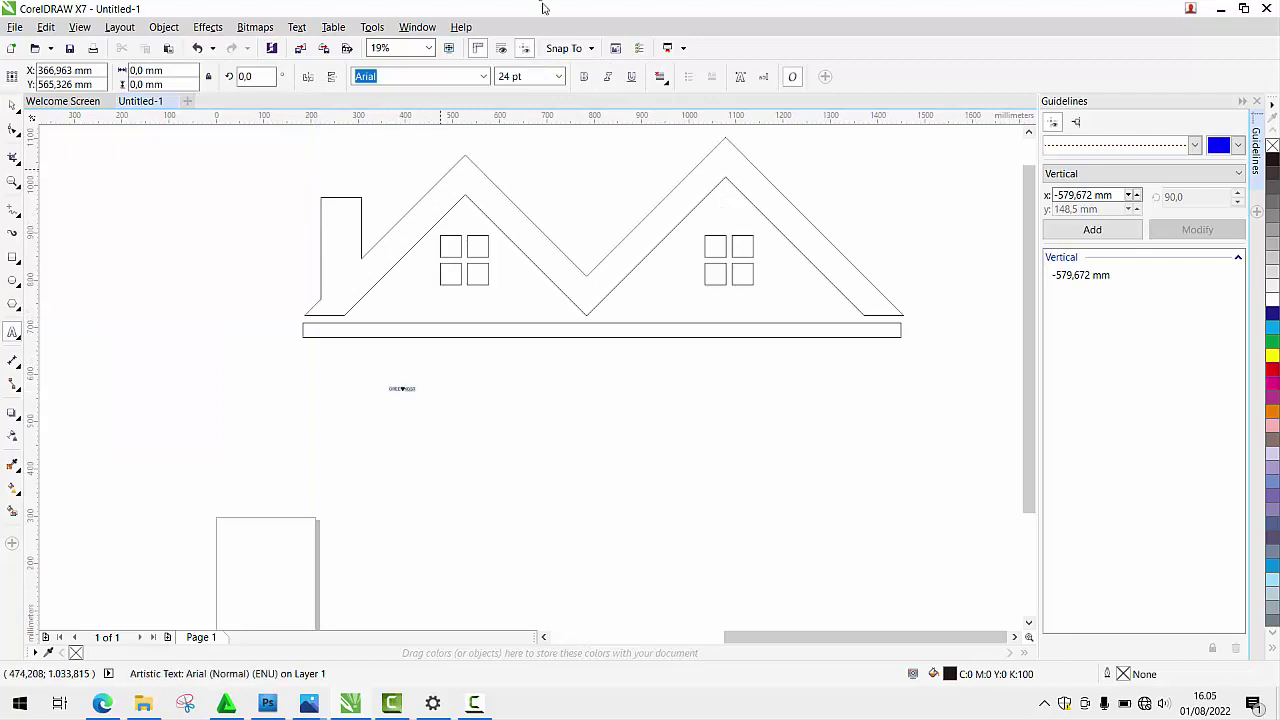
left_click(558, 76)
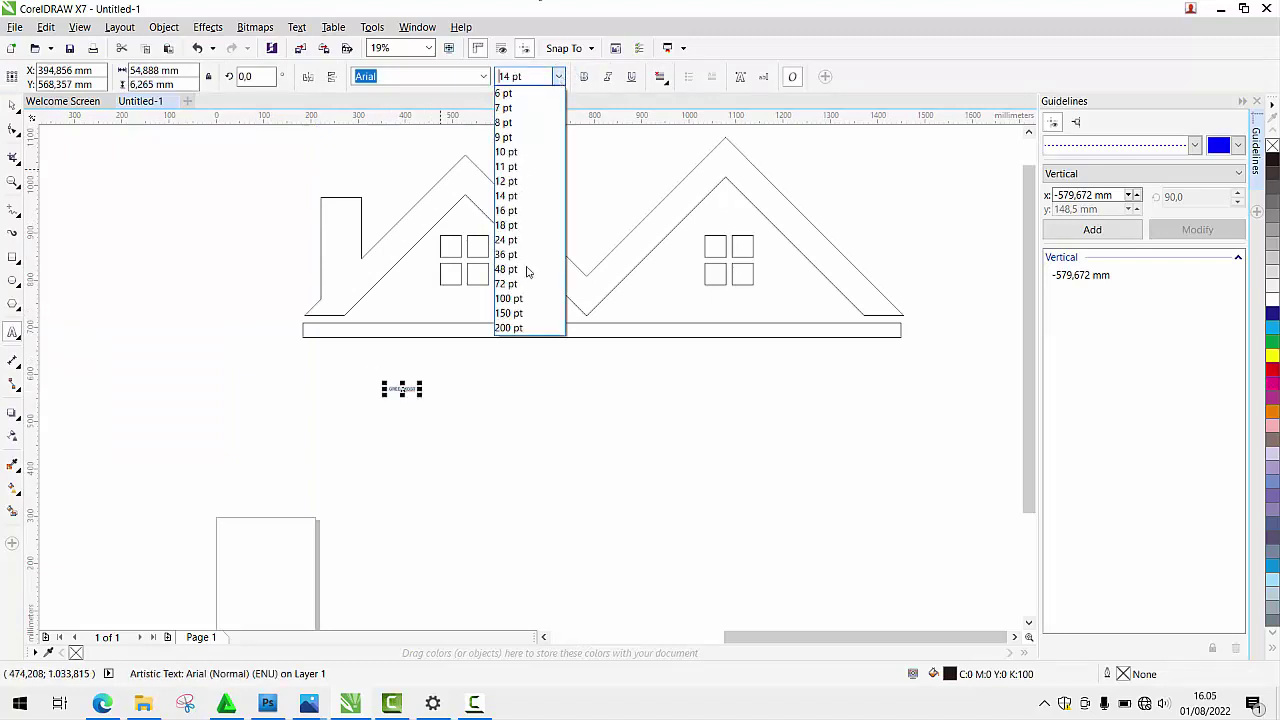
left_click(526, 328)
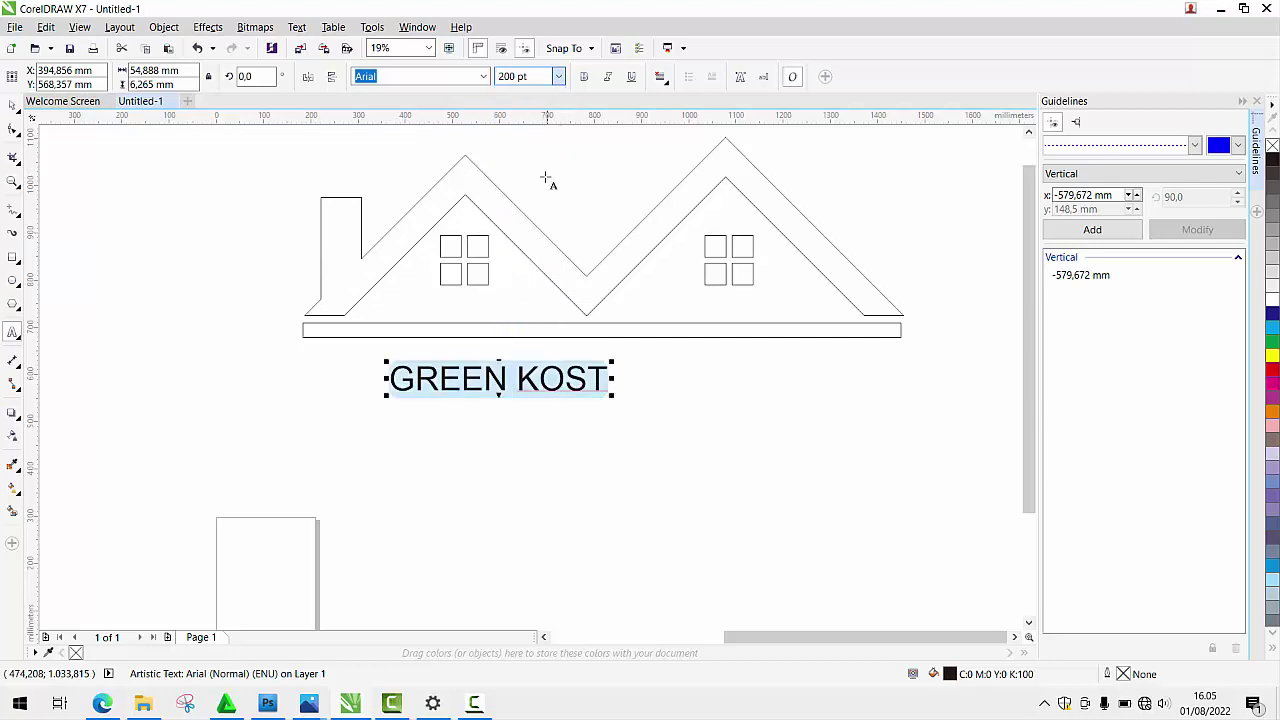
Change the font of the GREEN KOST text to Franklin Gothic Heavy
left_click(485, 77)
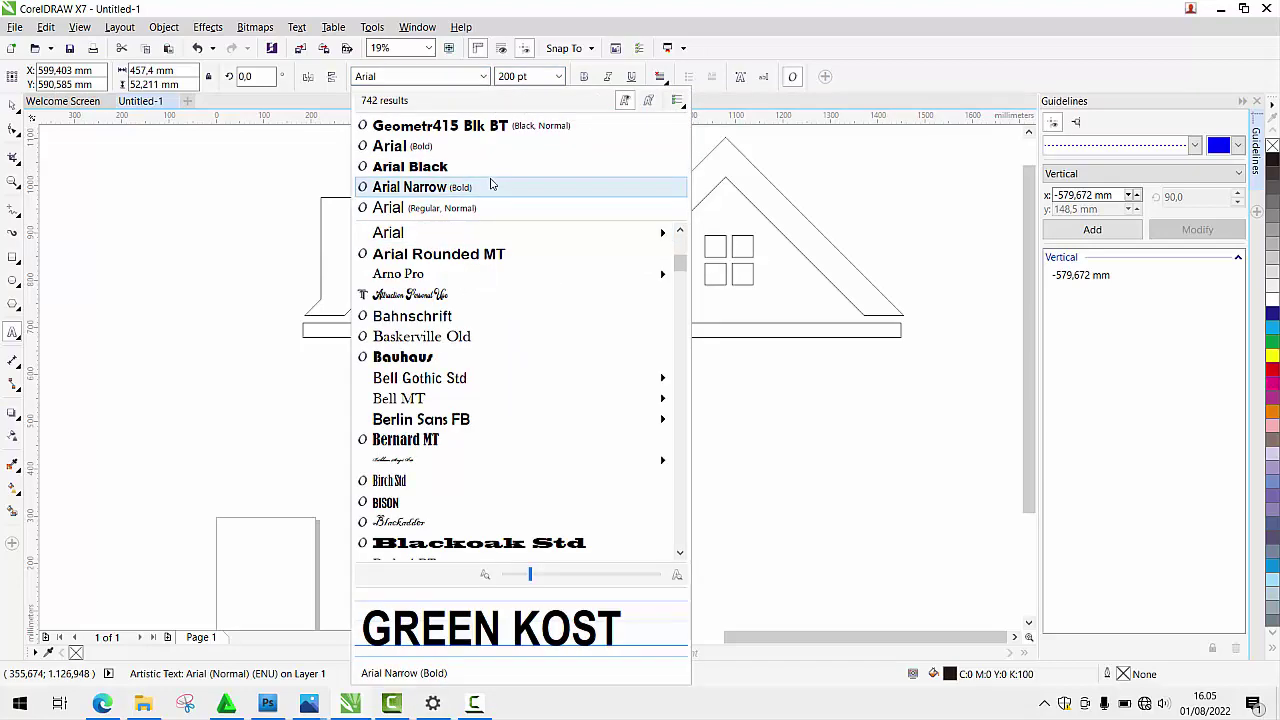
scroll(531, 309, "down", 7)
scroll(528, 312, "down", 8)
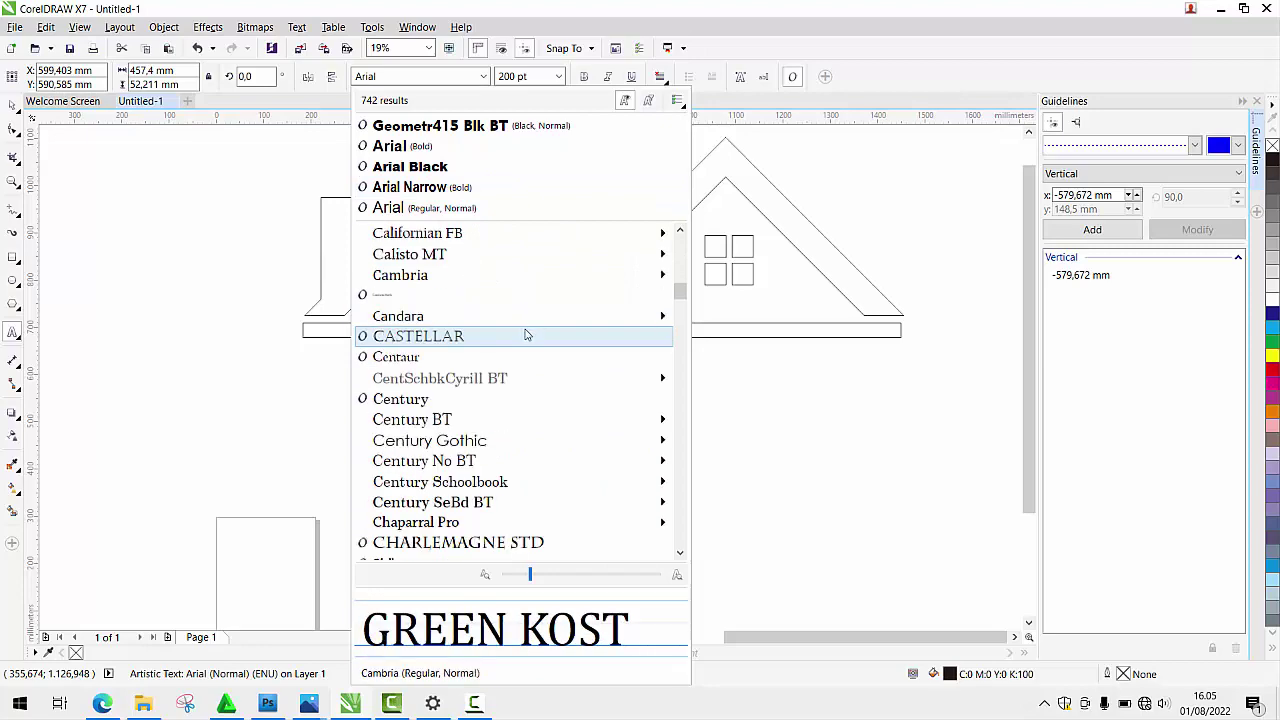
mouse_move(524, 338)
scroll(524, 338, "down", 7)
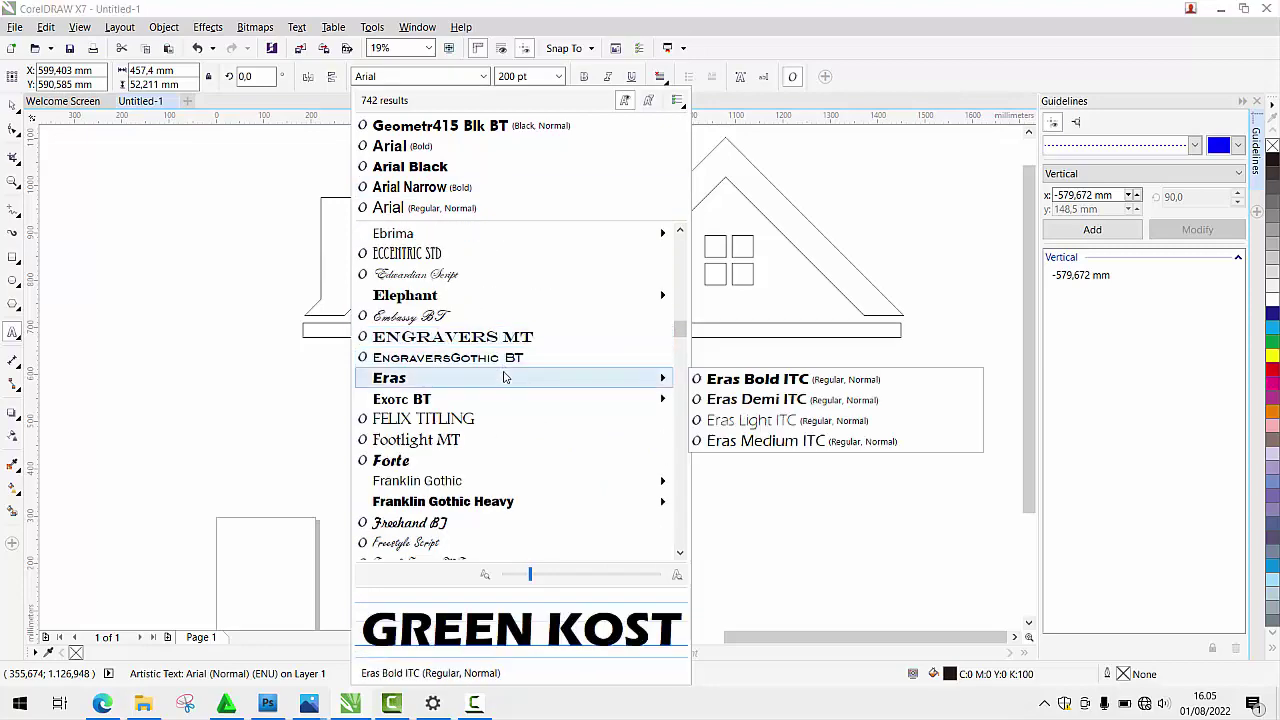
scroll(505, 377, "down", 3)
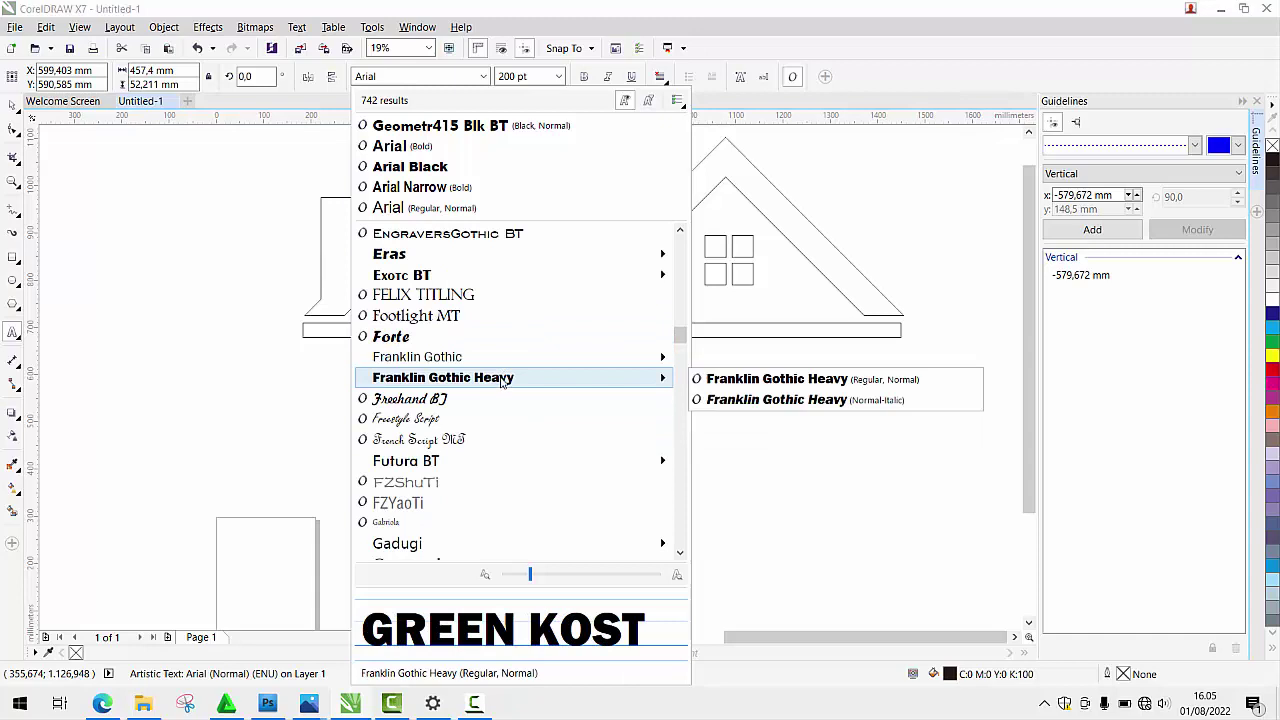
left_click(502, 379)
left_click(12, 104)
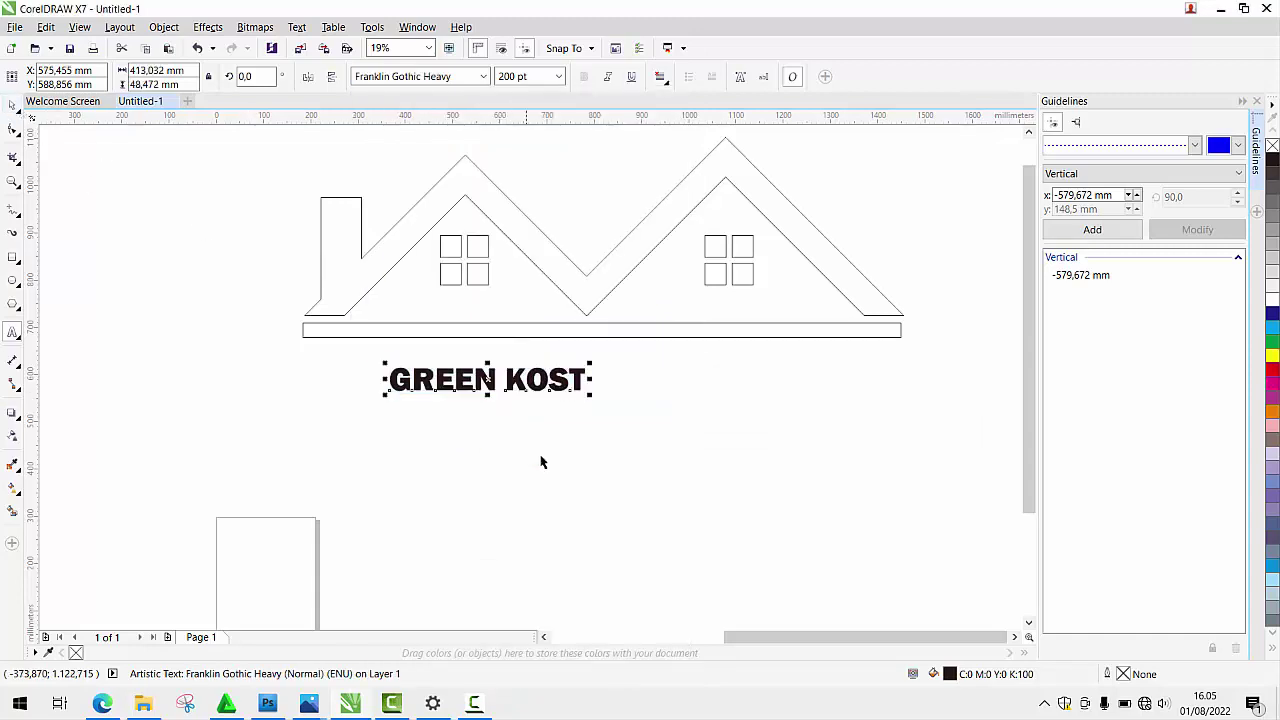
Enlarge the GREEN KOST text to about 1230 mm wide and position it directly beneath the base bar
left_click_drag(591, 394, 492, 357)
left_click_drag(777, 404, 897, 468)
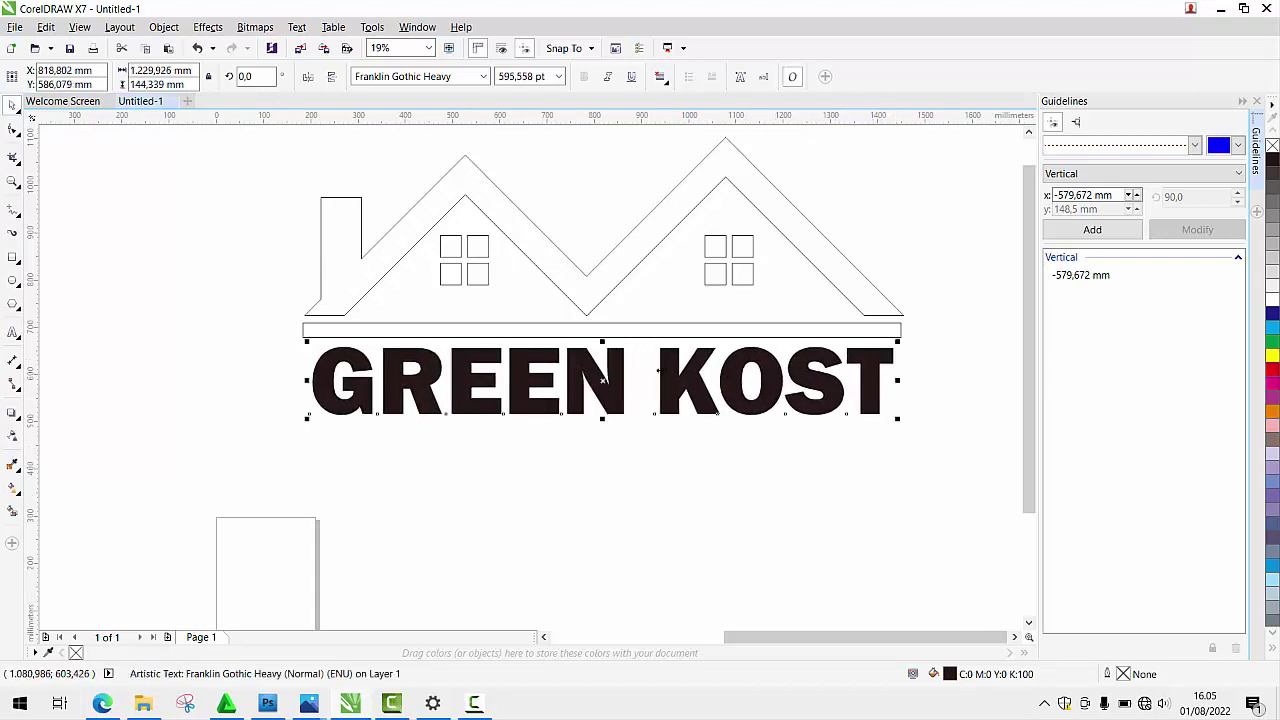
left_click_drag(617, 360, 614, 362)
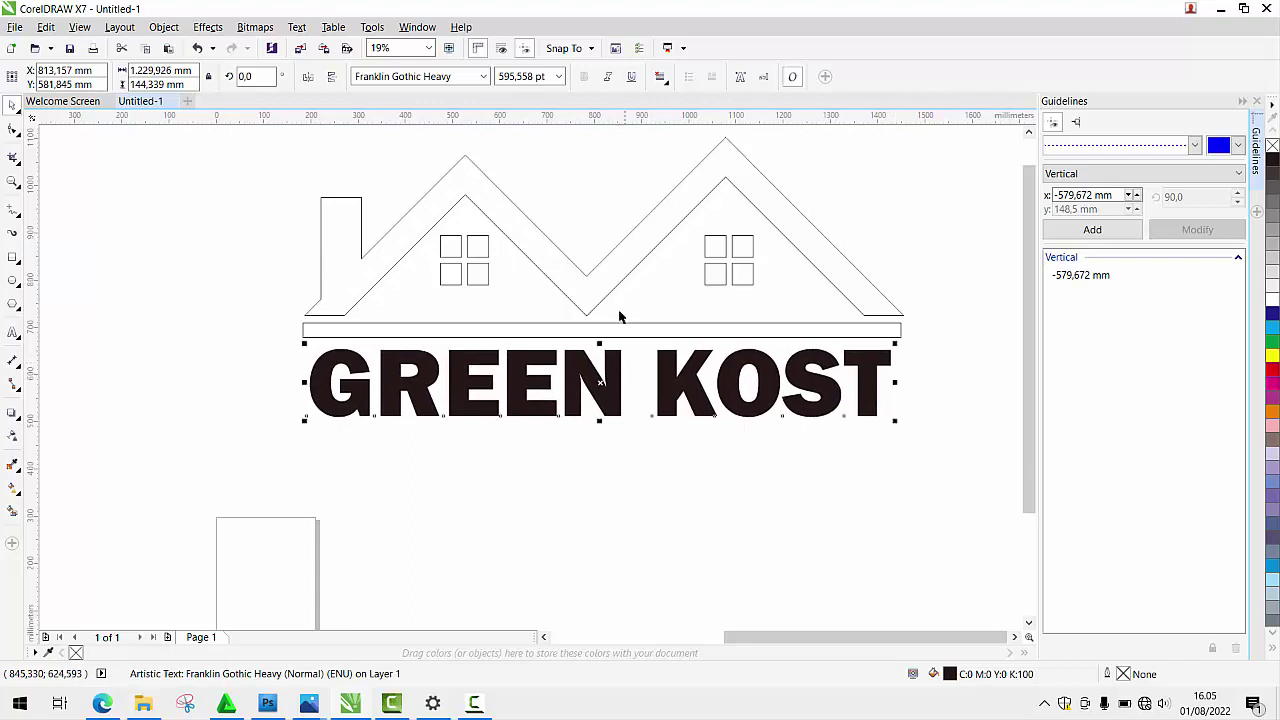
Delete the leftover narrow vertical rectangle beside the sketch image
left_click(607, 333)
scroll(640, 380, "down", 3)
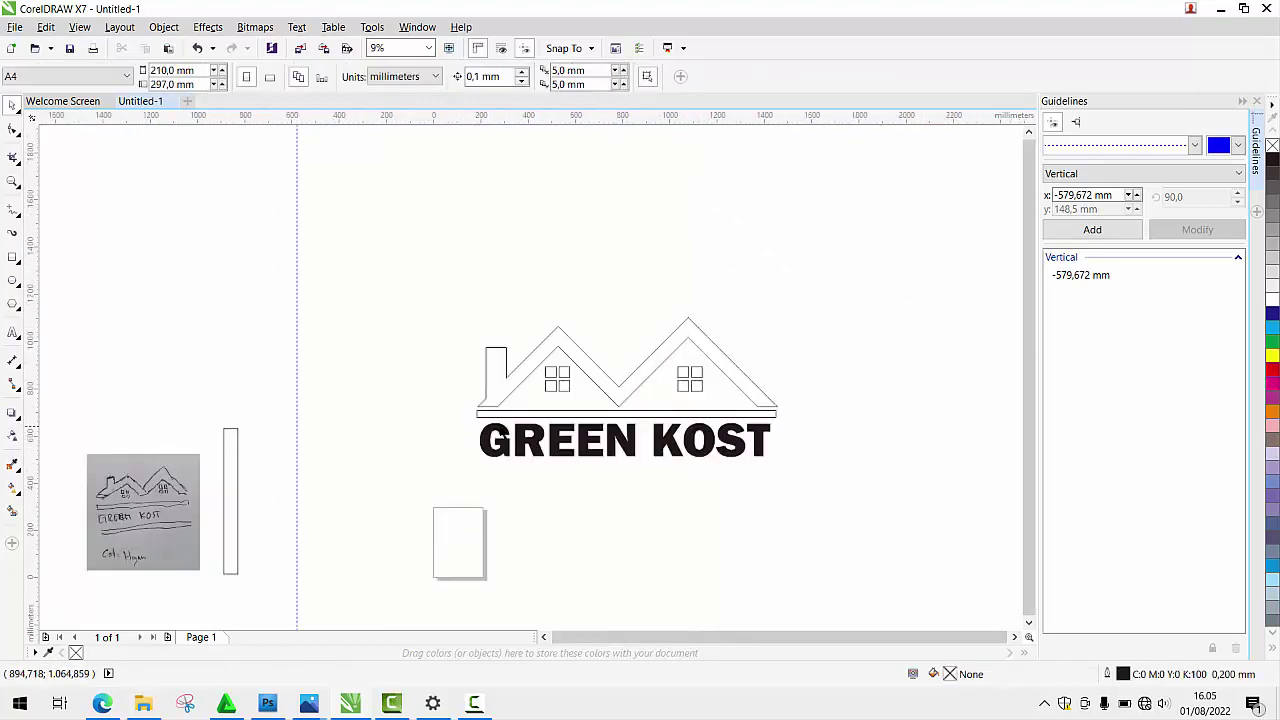
left_click(231, 455)
key("Delete")
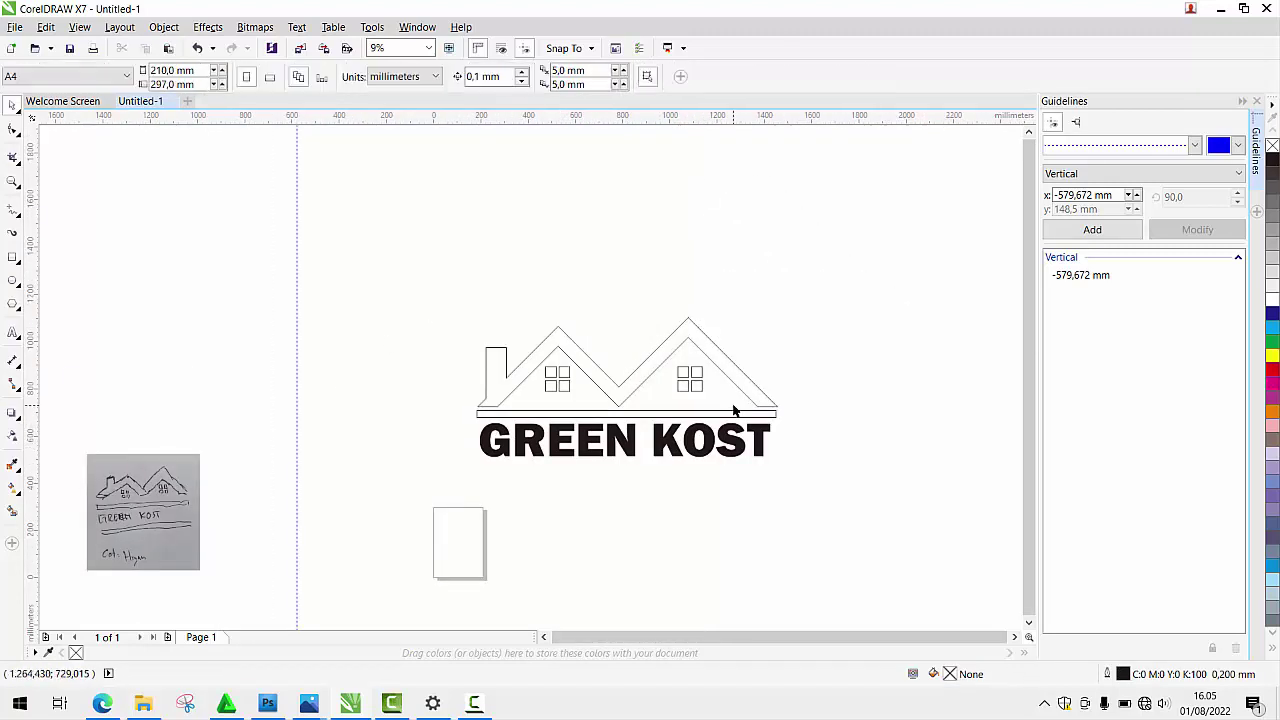
Fill the GREEN KOST text, the roof shape and the base bar with green (C100 M0 Y100 K0)
scroll(733, 410, "up", 3)
left_click(474, 455)
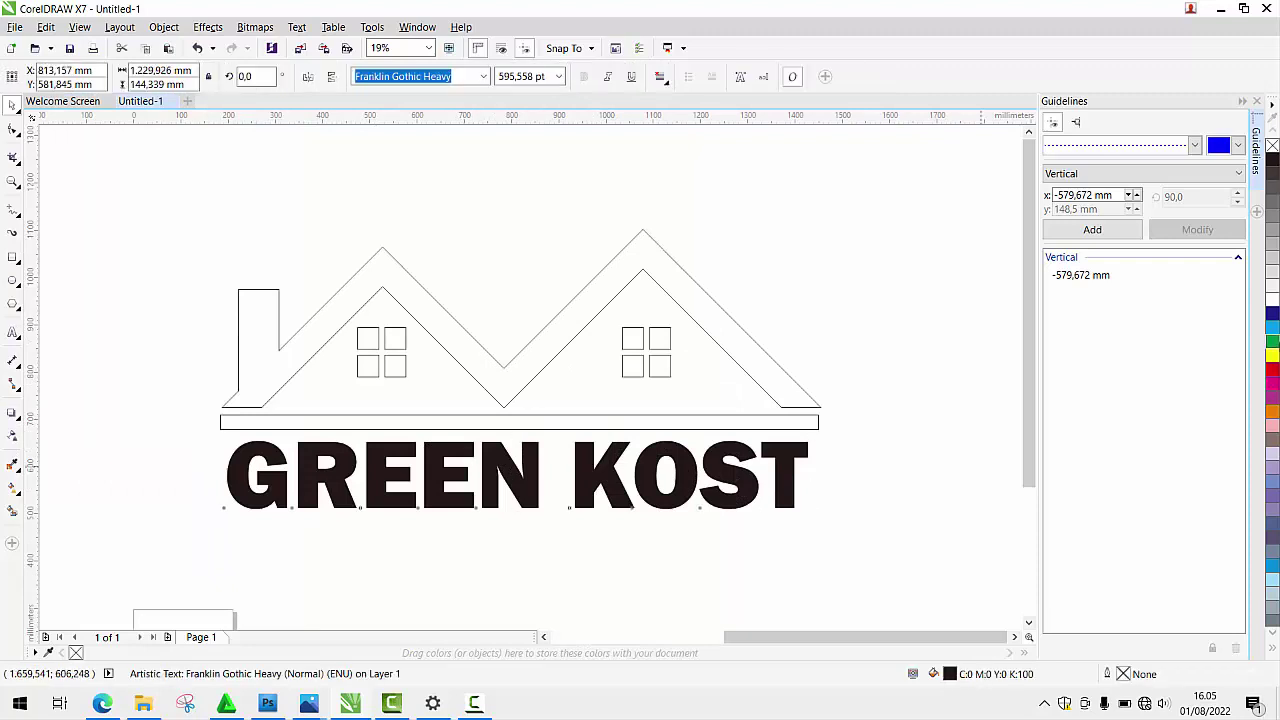
left_click(1272, 341)
left_click(520, 398)
left_click(502, 395)
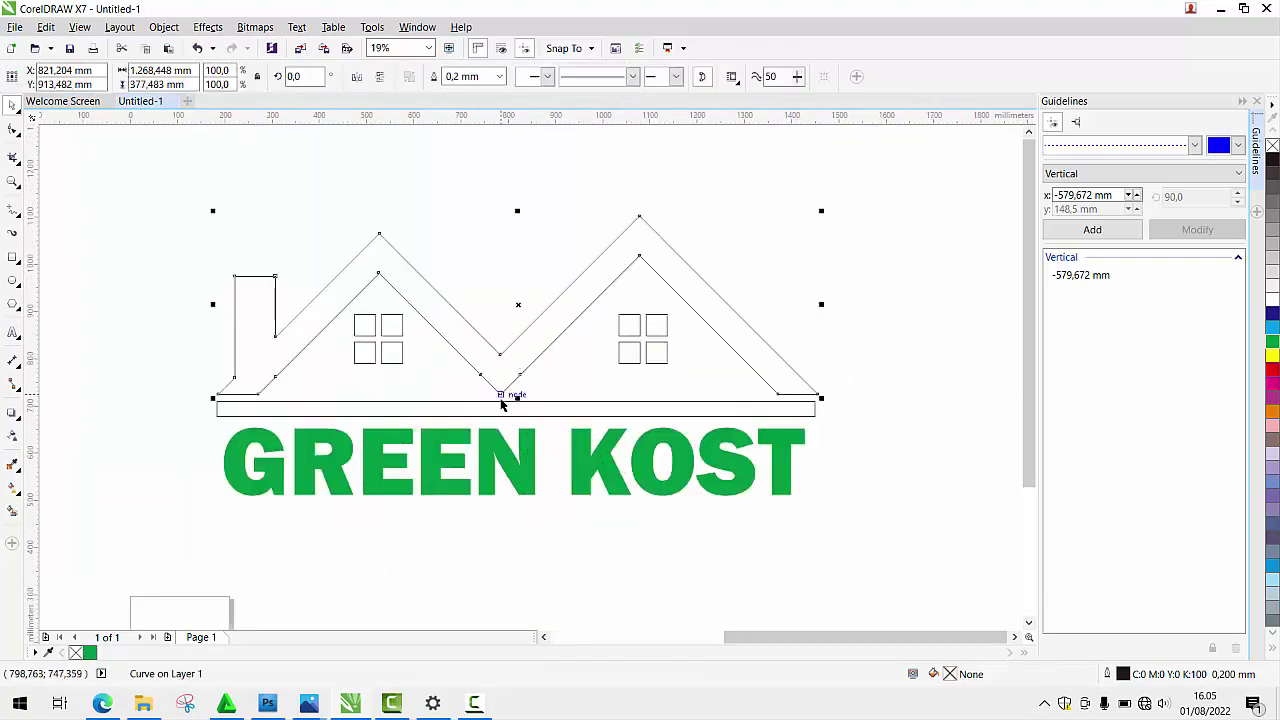
left_click(517, 408, "shift")
left_click(1272, 343)
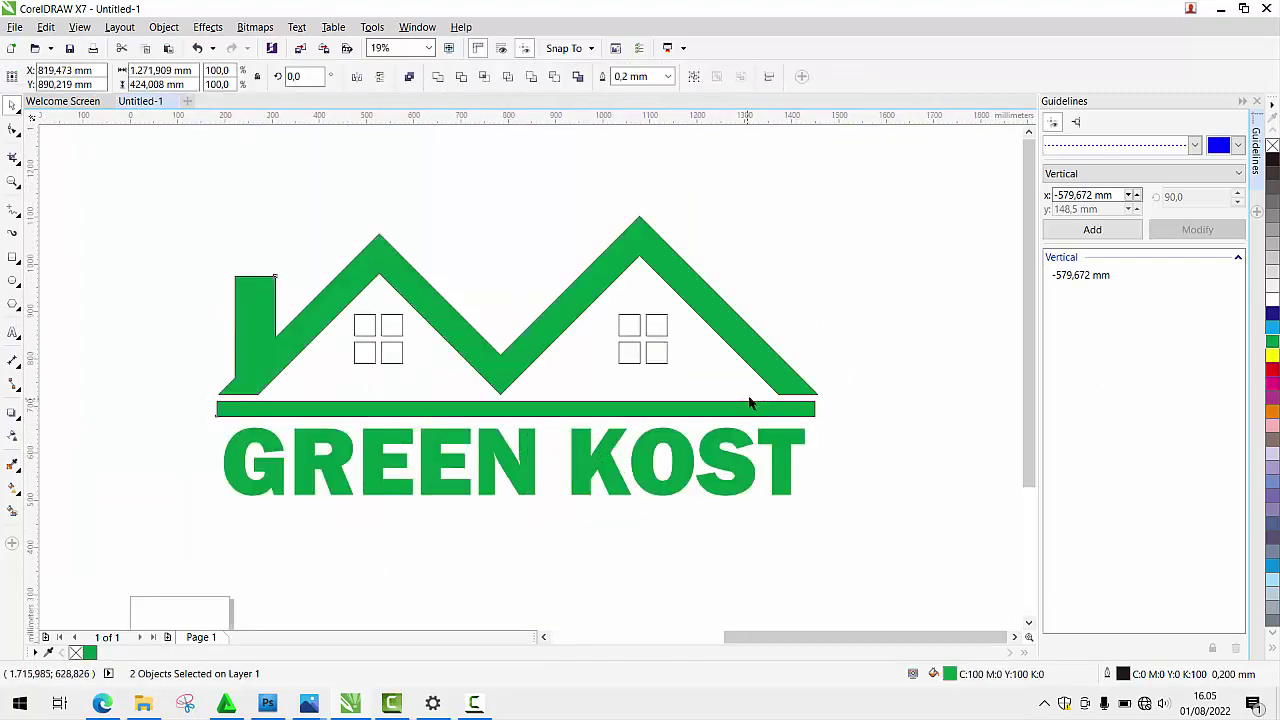
Fill both four-pane windows with the same green as the roof
left_click(309, 194)
left_click(378, 338)
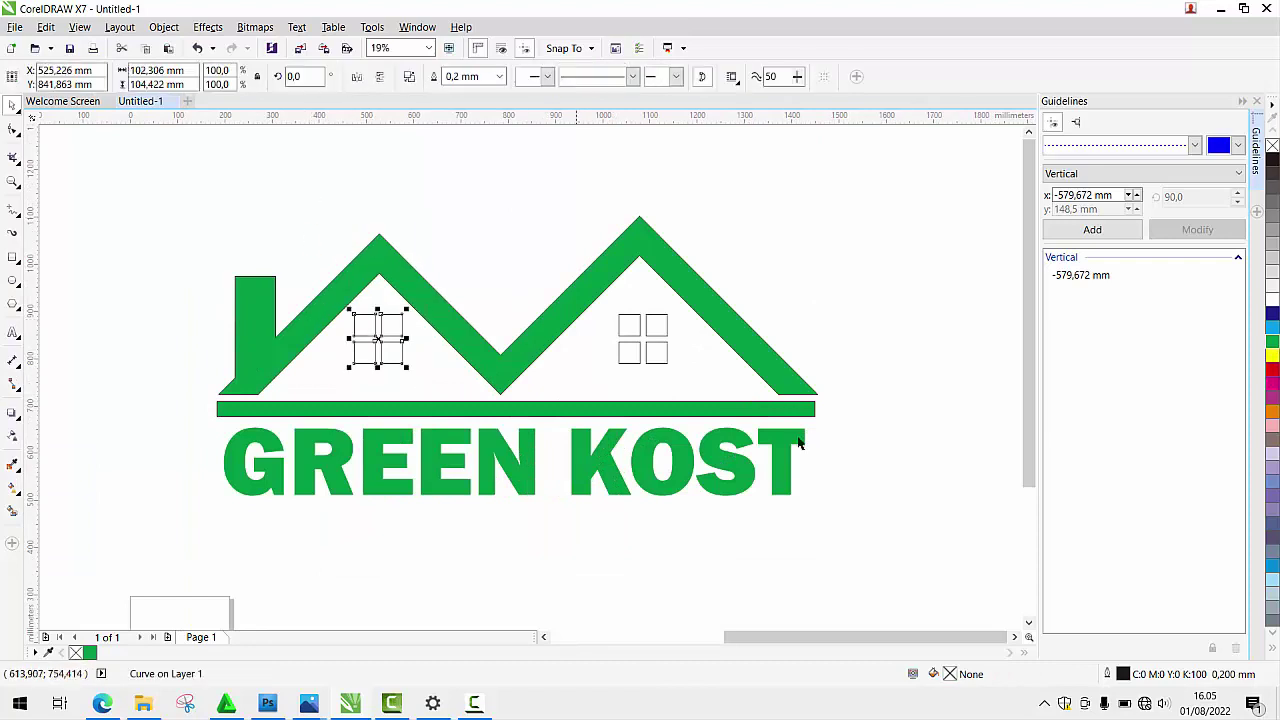
left_click(1272, 343)
left_click(743, 243)
left_click(643, 338)
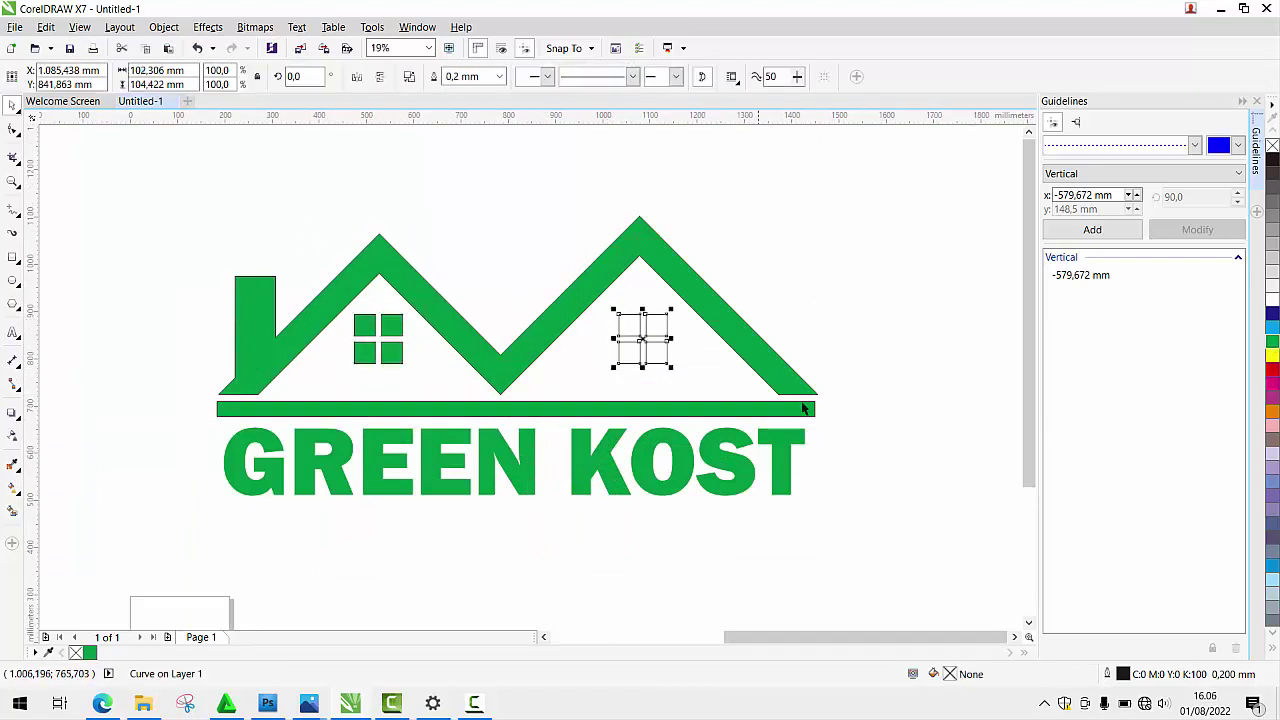
left_click(1272, 343)
left_click(808, 517)
Give the roof shape a linear fountain fill and set its end colour to green
left_click(747, 348)
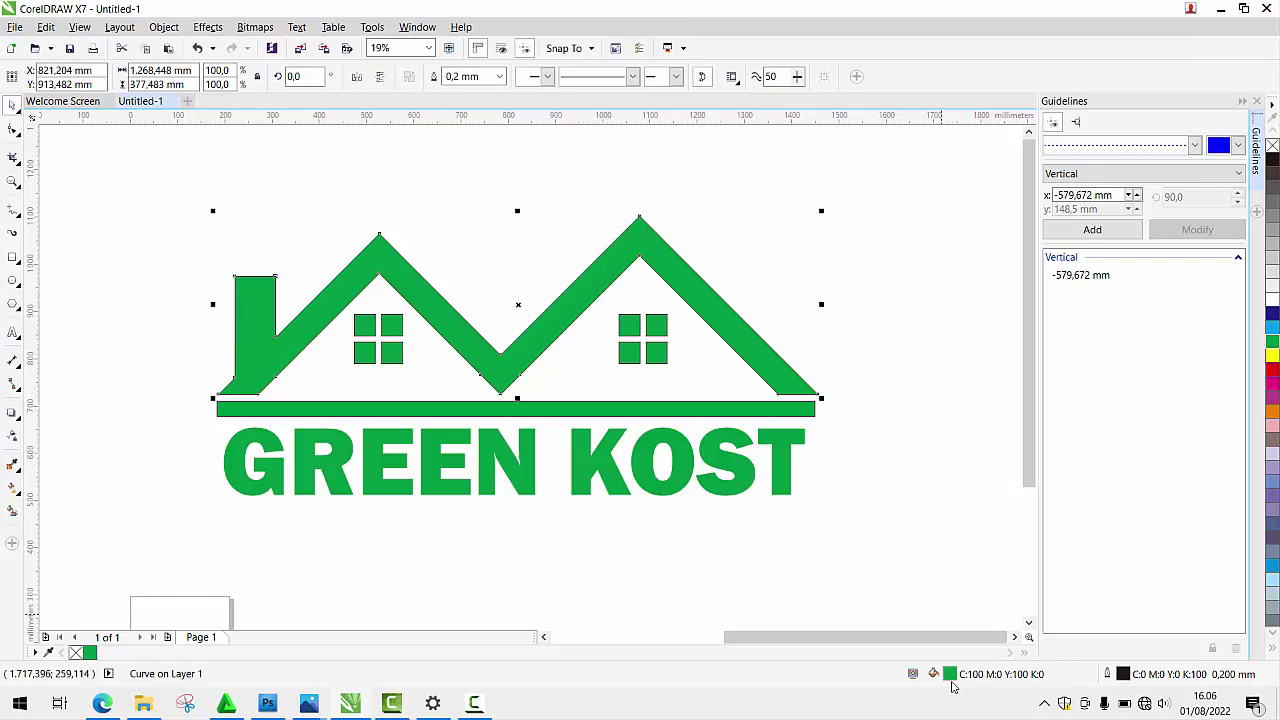
key("F11")
left_click_drag(800, 134, 786, 171)
left_click(698, 361)
left_click(929, 362)
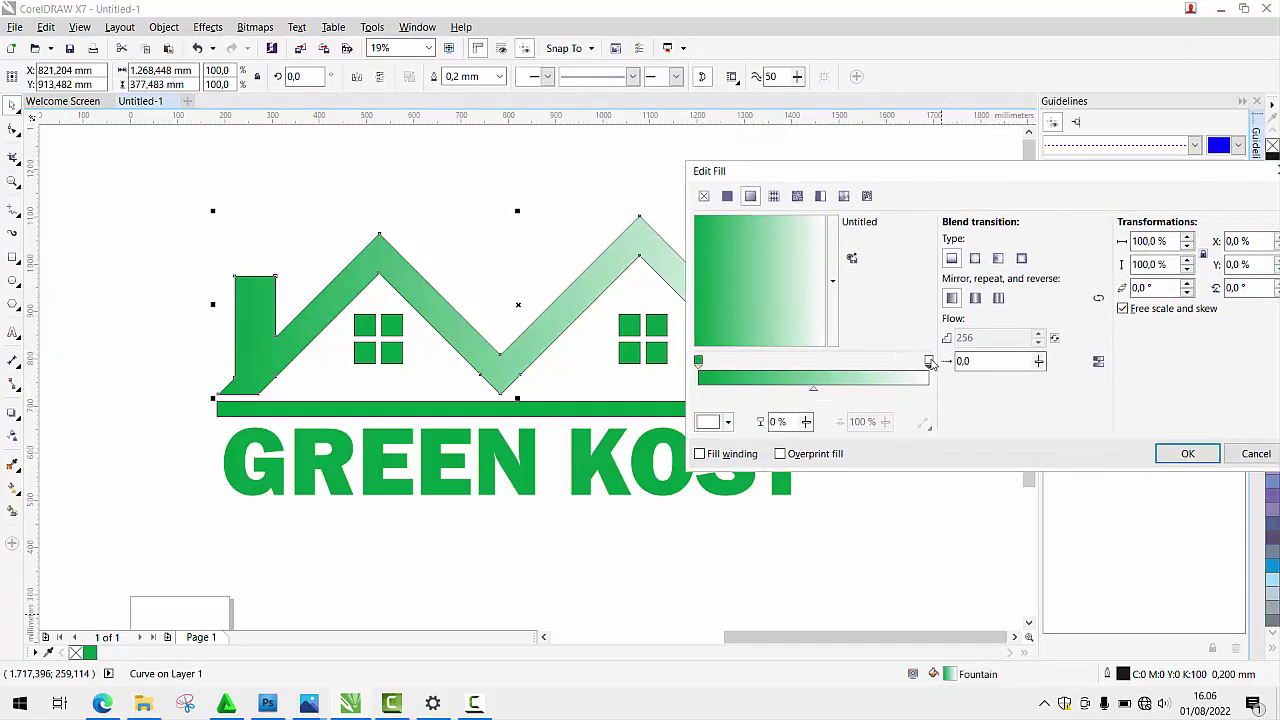
left_click(720, 423)
left_click(819, 567)
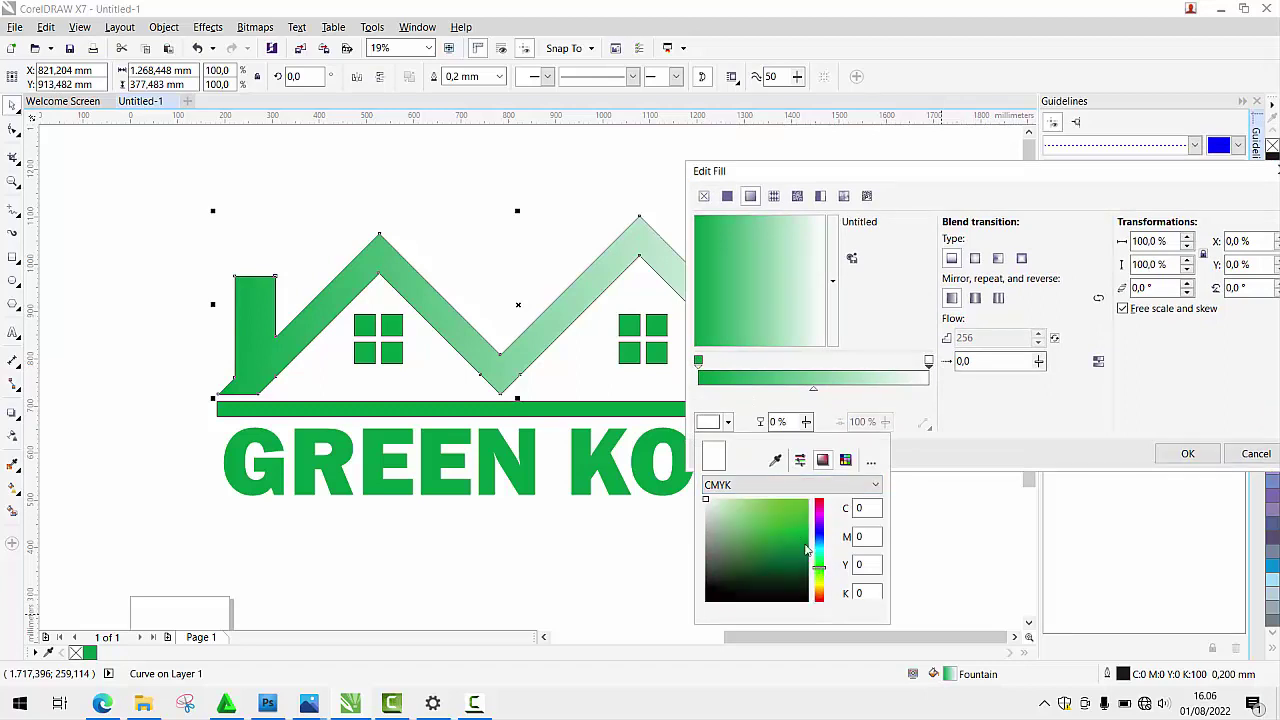
left_click(803, 539)
Try lighter and darker green shades for the end colour of the roof's fountain fill
left_click(798, 182)
left_click_drag(830, 168, 921, 30)
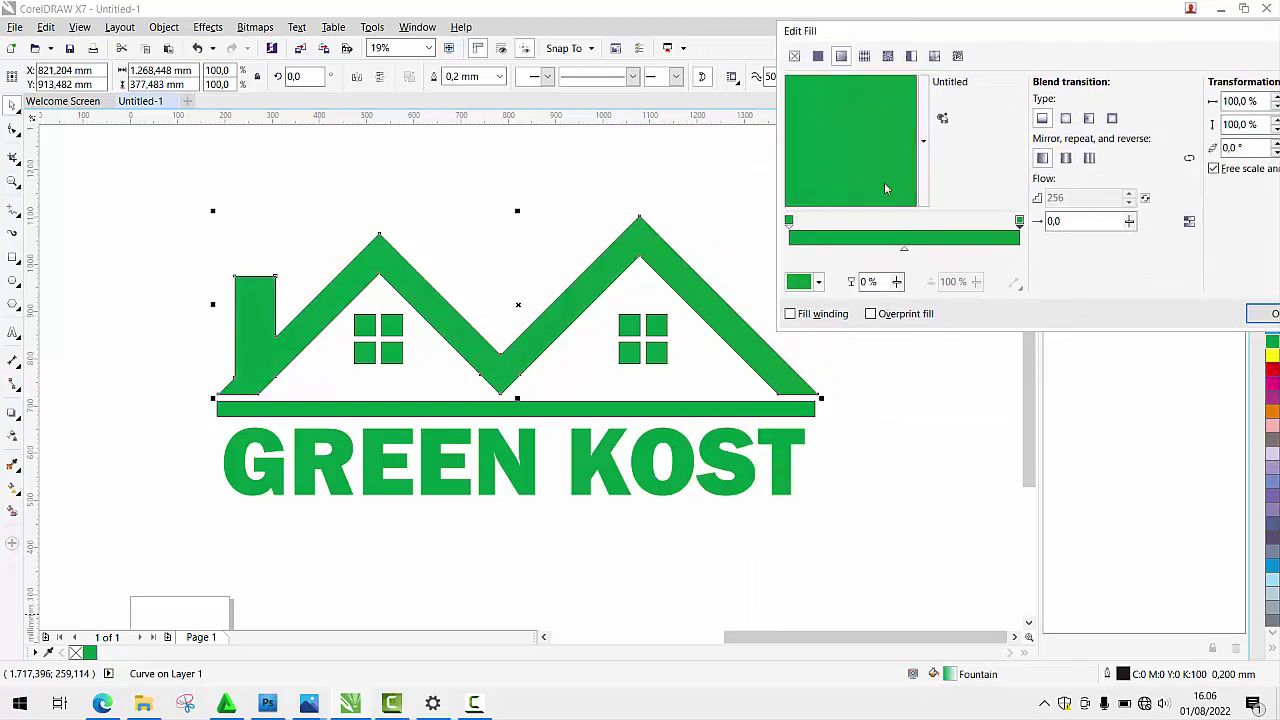
left_click(819, 283)
left_click(889, 386)
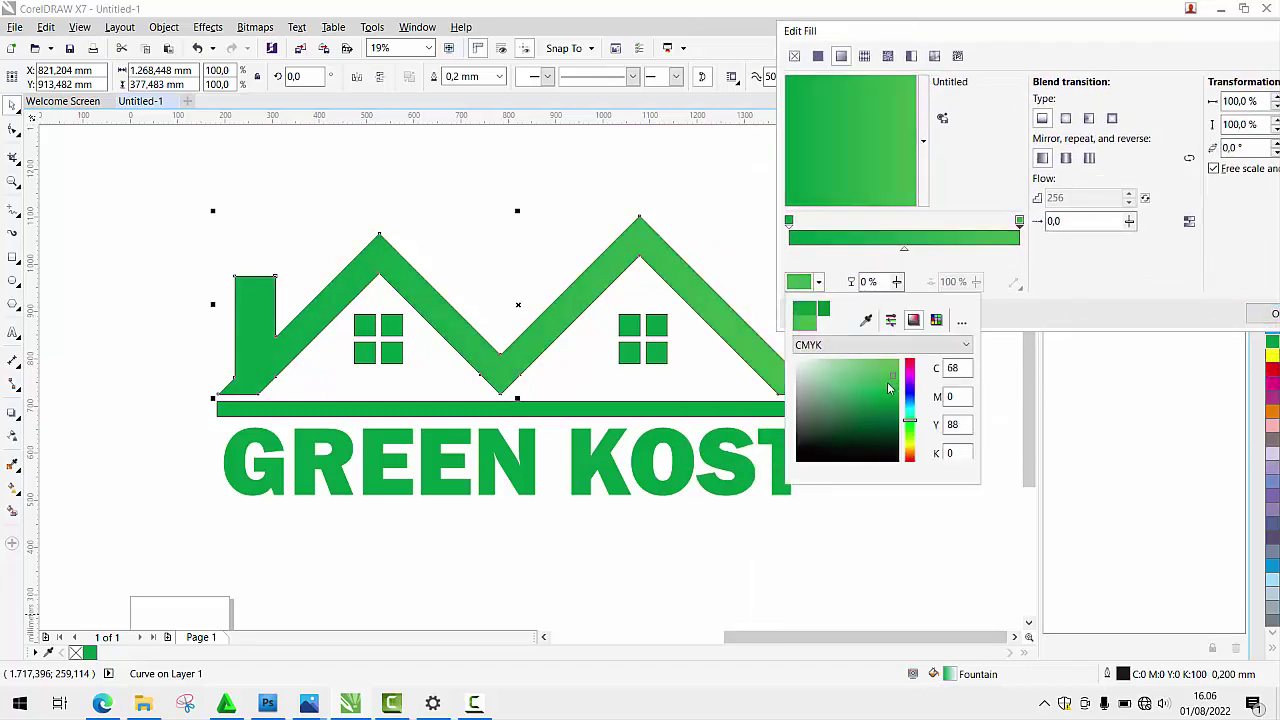
left_click_drag(871, 361, 891, 418)
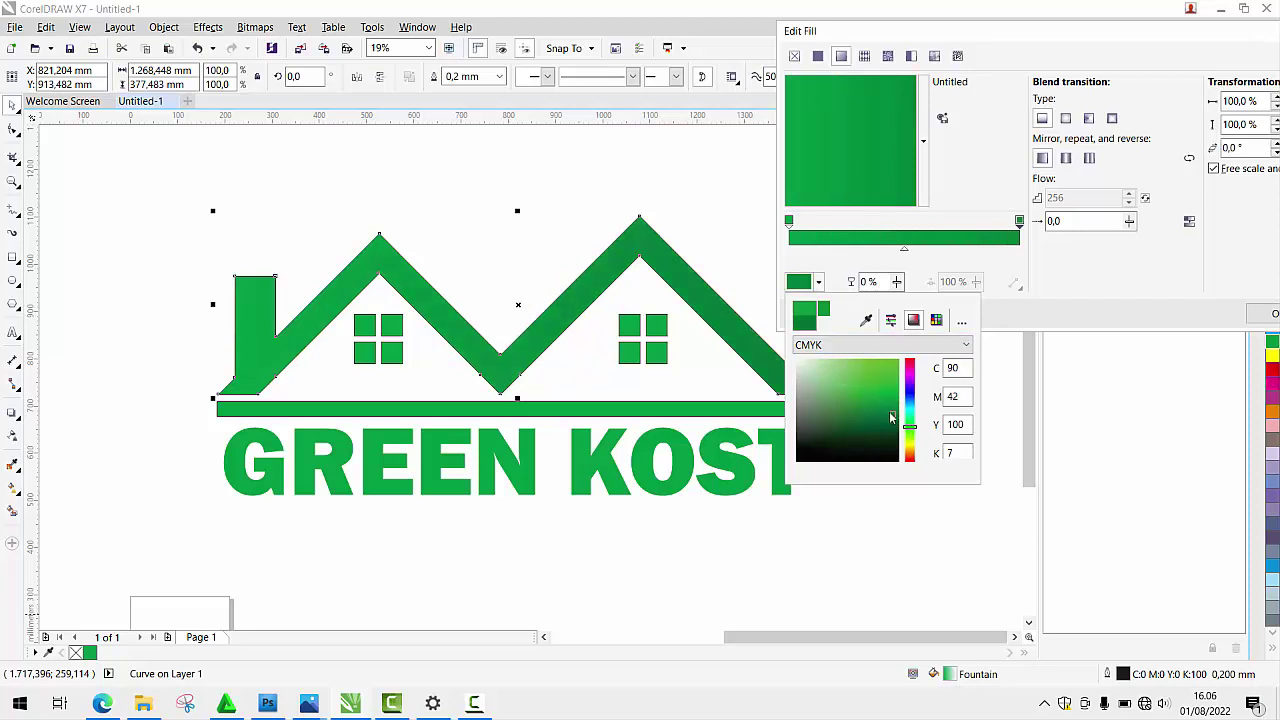
left_click(789, 222)
left_click(806, 286)
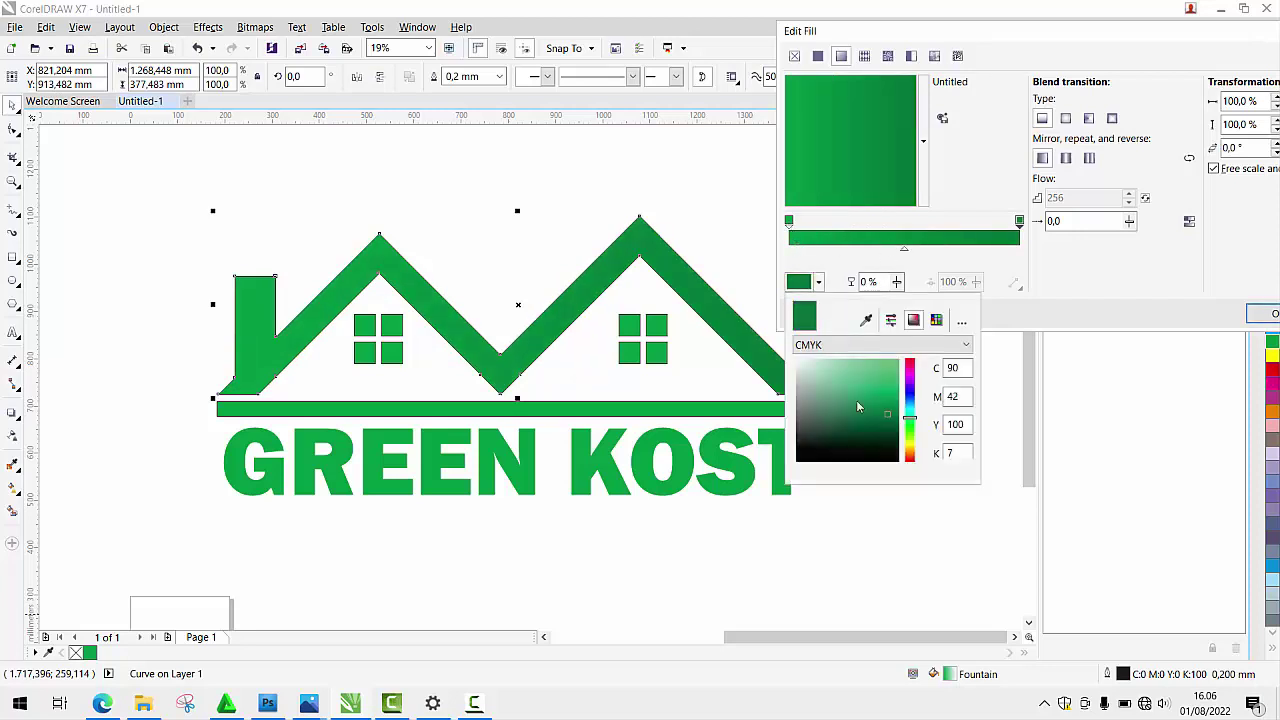
left_click_drag(878, 380, 877, 360)
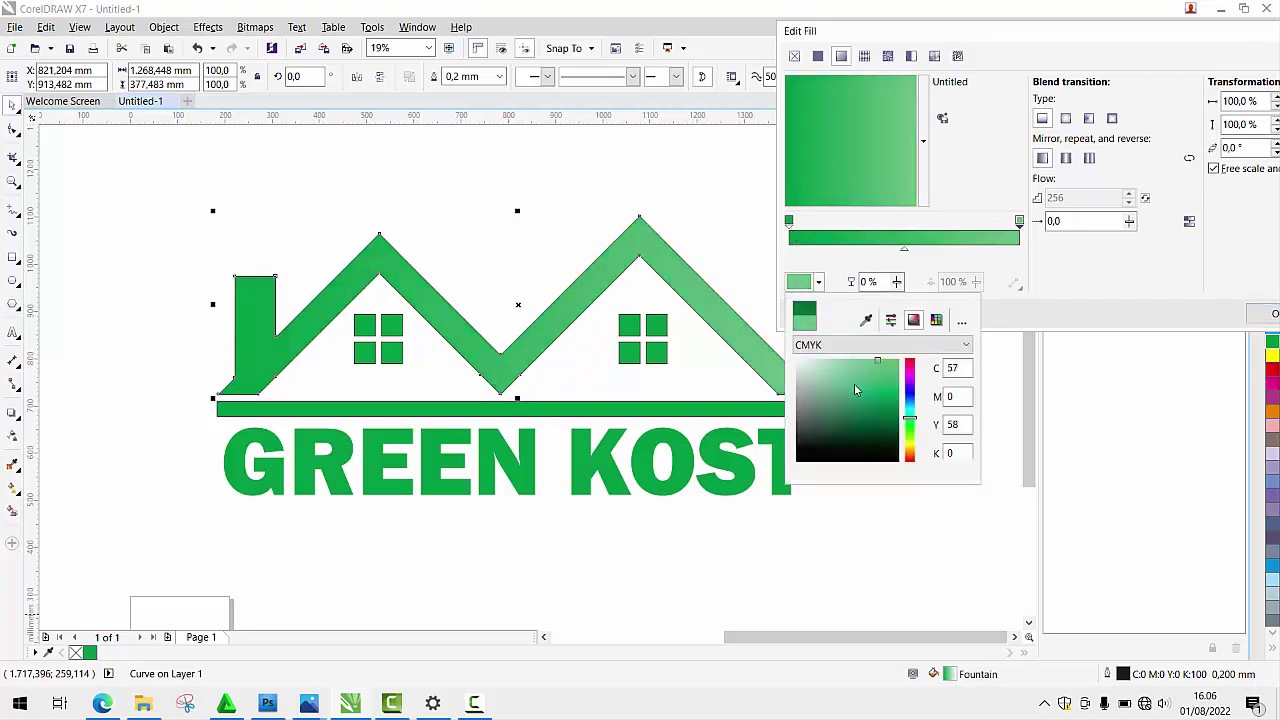
left_click(838, 357)
left_click(876, 417)
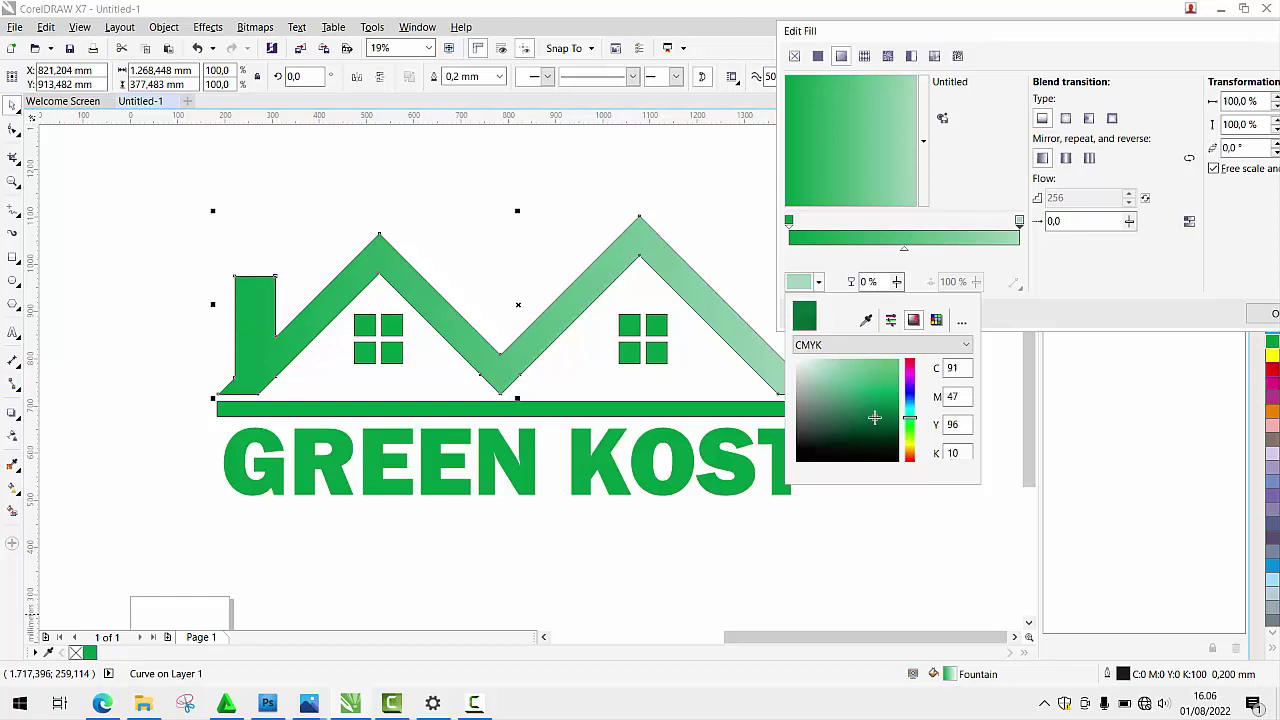
Set the fountain fill's end colour to light green (C56 M0 Y76 K0), slant the gradient diagonally and apply it to the roof
left_click_drag(876, 422, 858, 382)
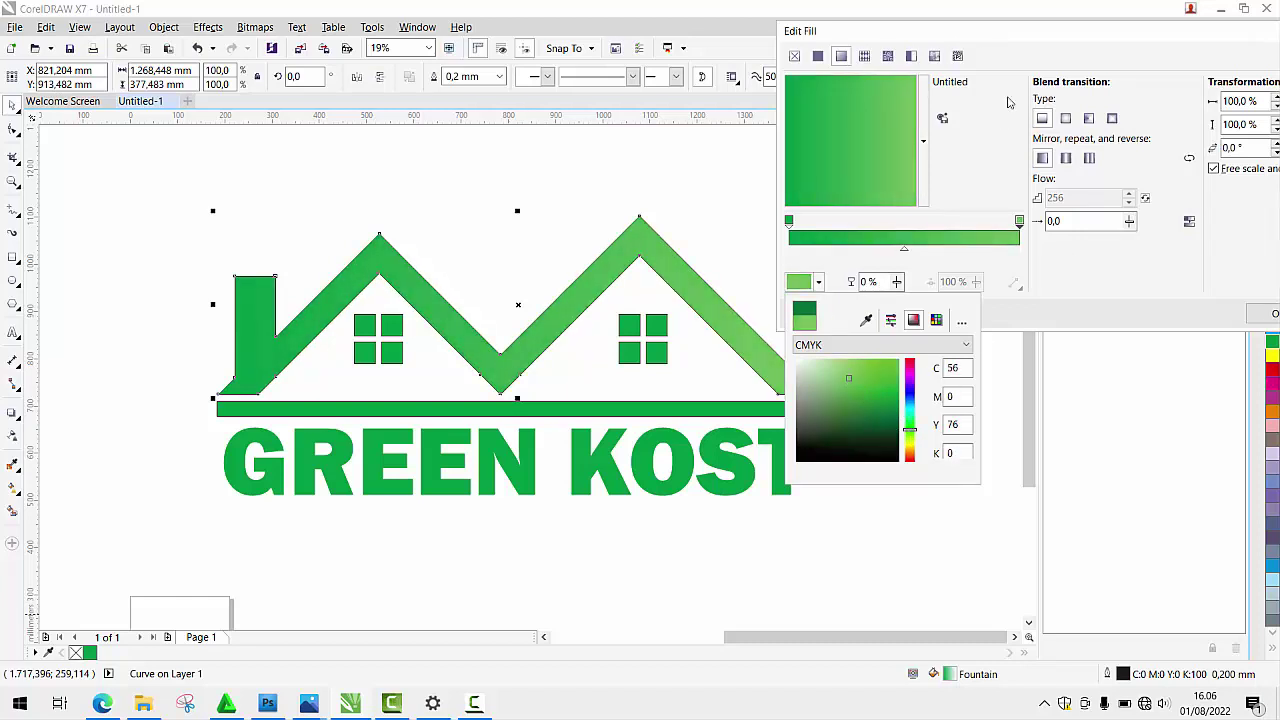
left_click(1014, 35)
left_click(896, 170)
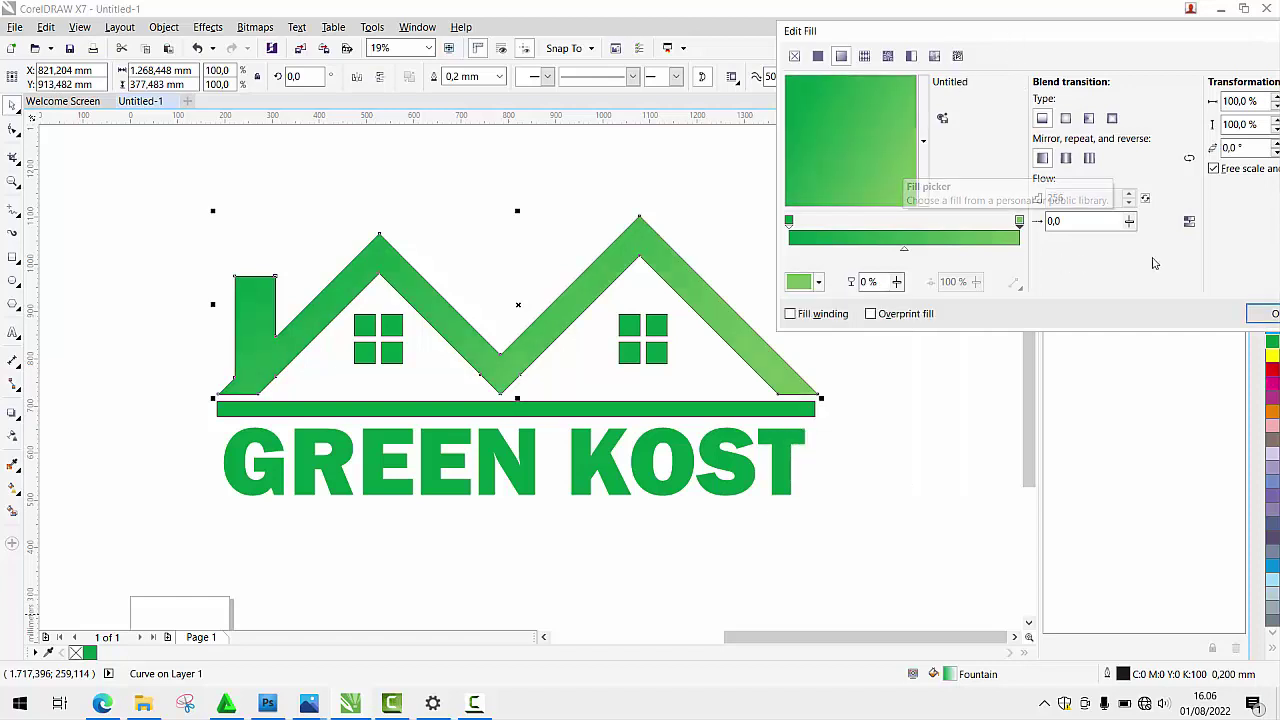
left_click(1257, 314)
scroll(712, 328, "down", 2)
left_click(762, 318)
Remove the outlines from all objects of the logo
scroll(655, 339, "up", 2)
scroll(531, 280, "down", 1)
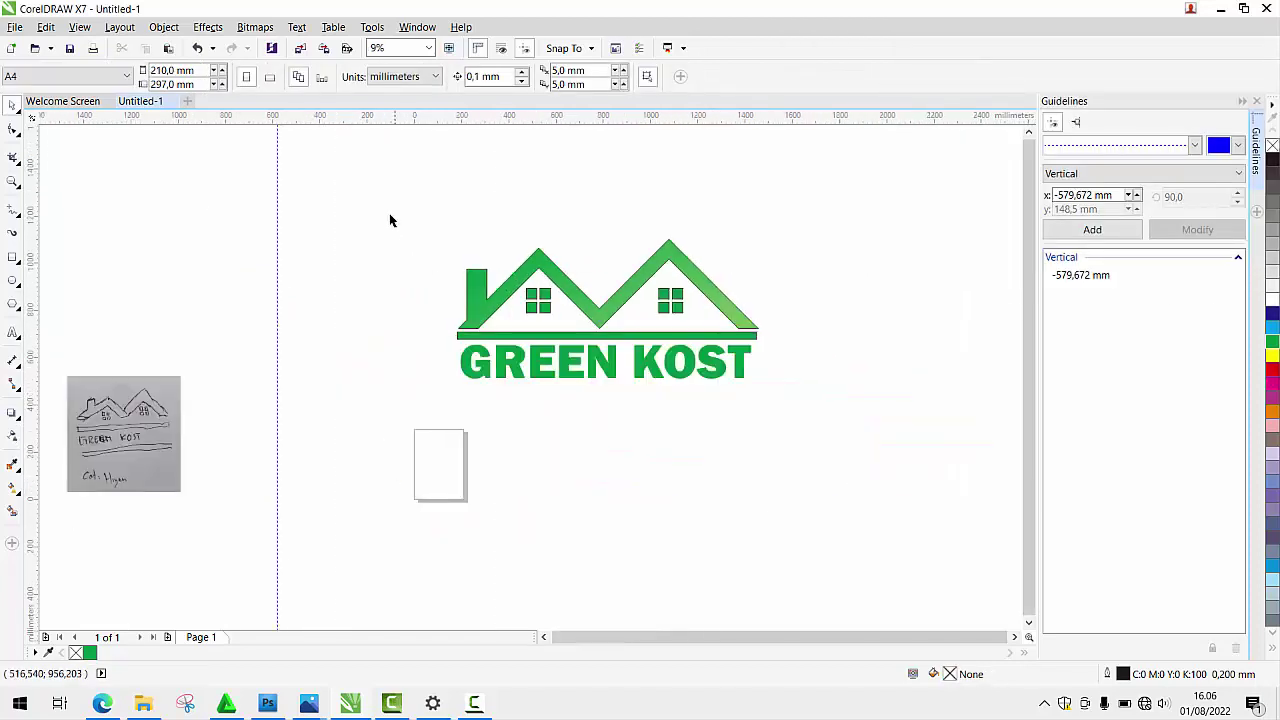
left_click_drag(390, 214, 822, 432)
right_click(1272, 146)
left_click(857, 225)
scroll(486, 273, "up", 1)
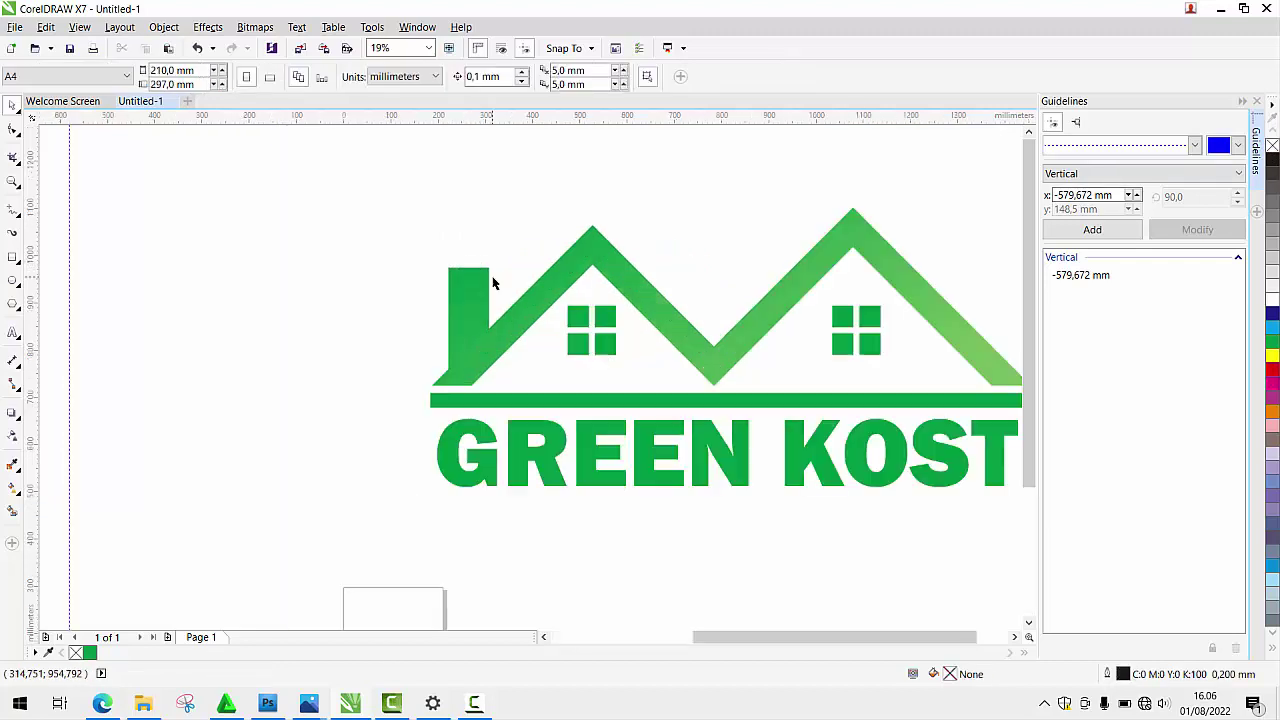
Break the window under the left roof peak apart into separate panes
scroll(492, 283, "down", 1)
scroll(570, 331, "up", 1)
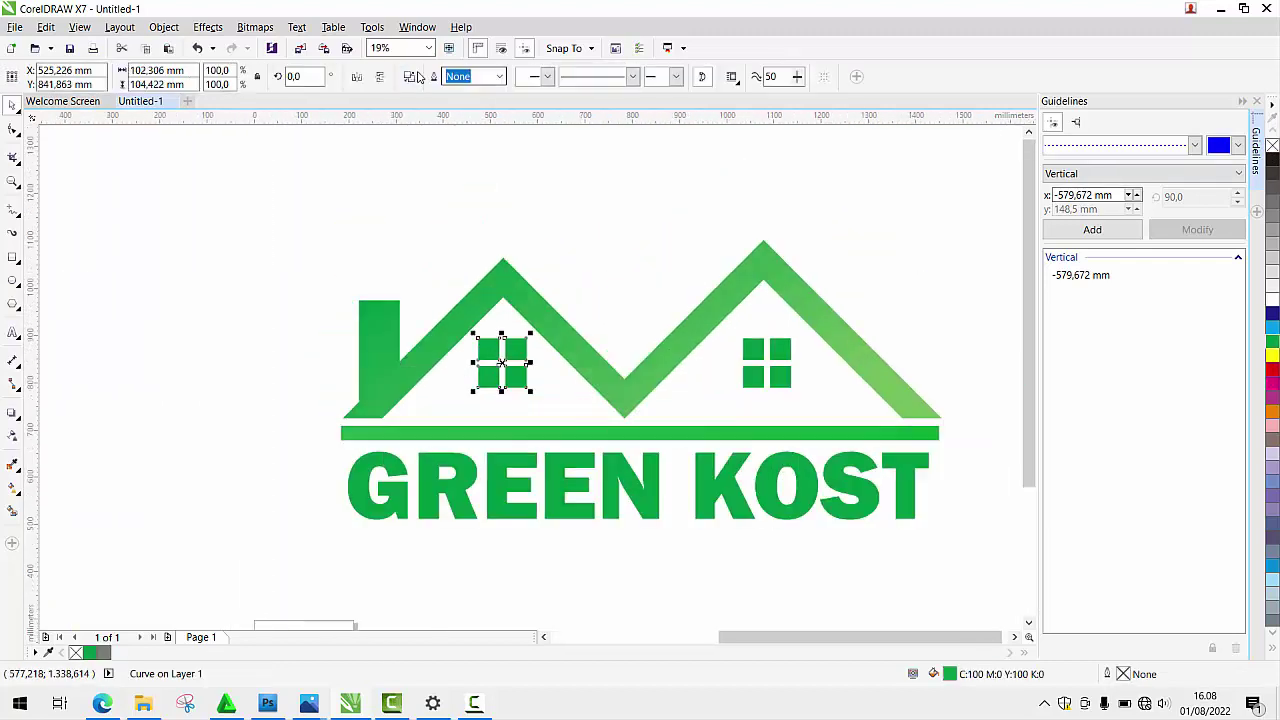
left_click(412, 77)
left_click(557, 250)
Fill the upper-left pane of the left window with dark green (C91 M44 Y100 K6)
left_click(490, 352)
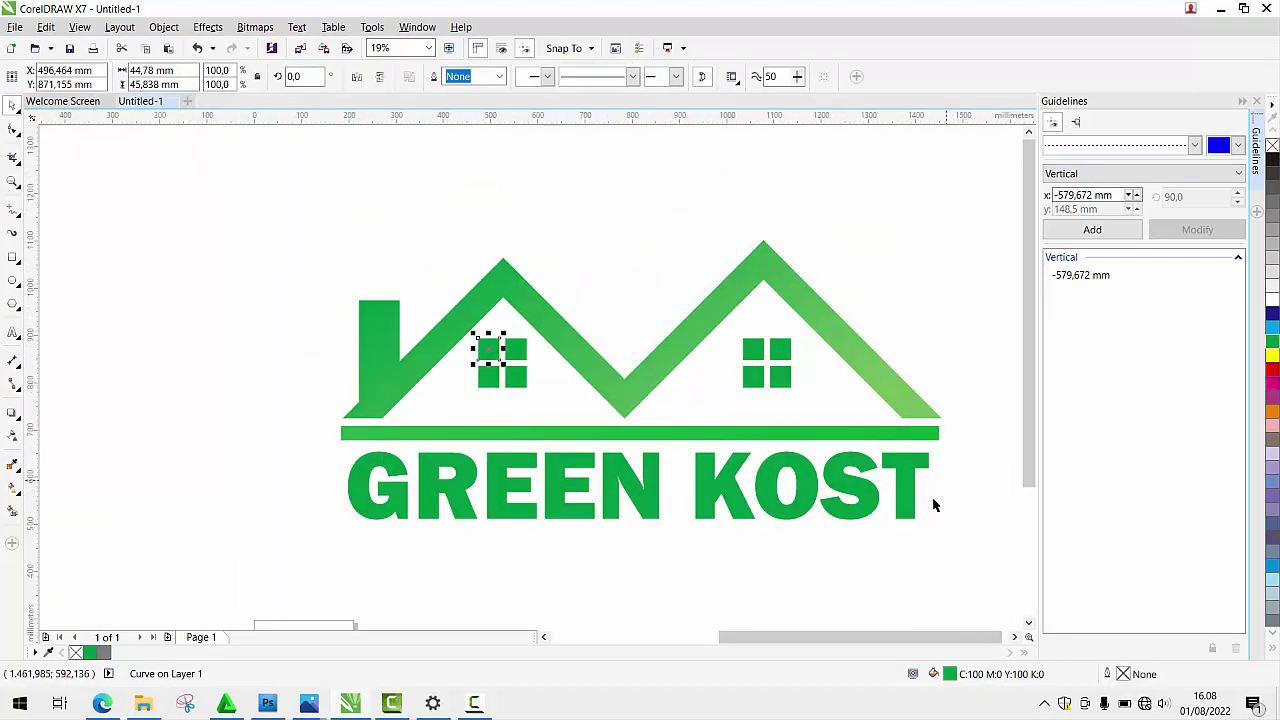
double_click(950, 674)
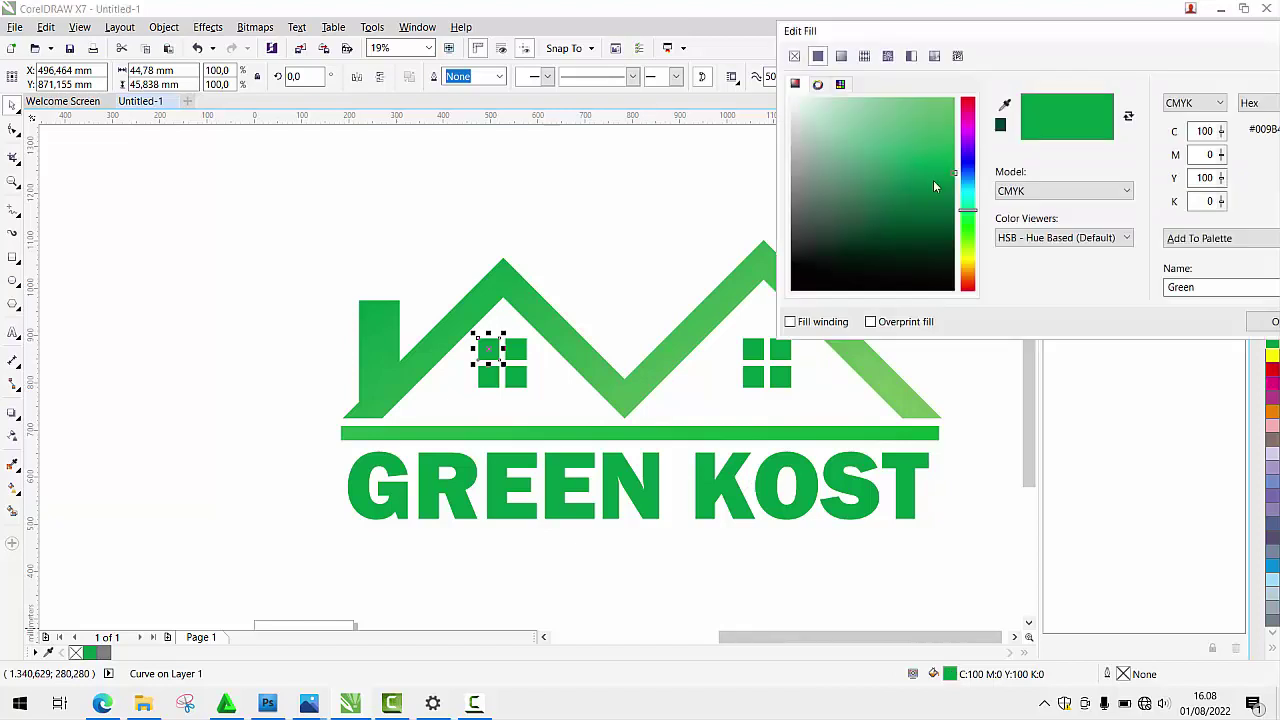
left_click(944, 204)
left_click_drag(1184, 38, 813, 121)
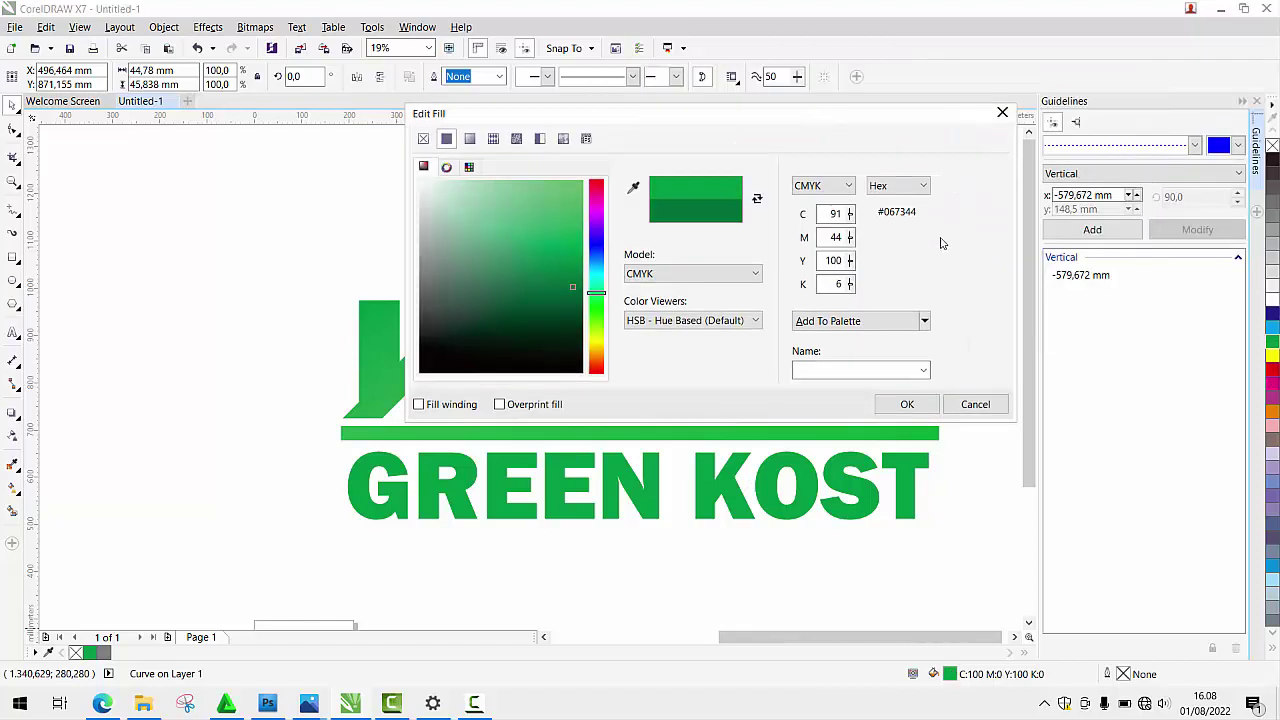
left_click(907, 404)
key("Escape")
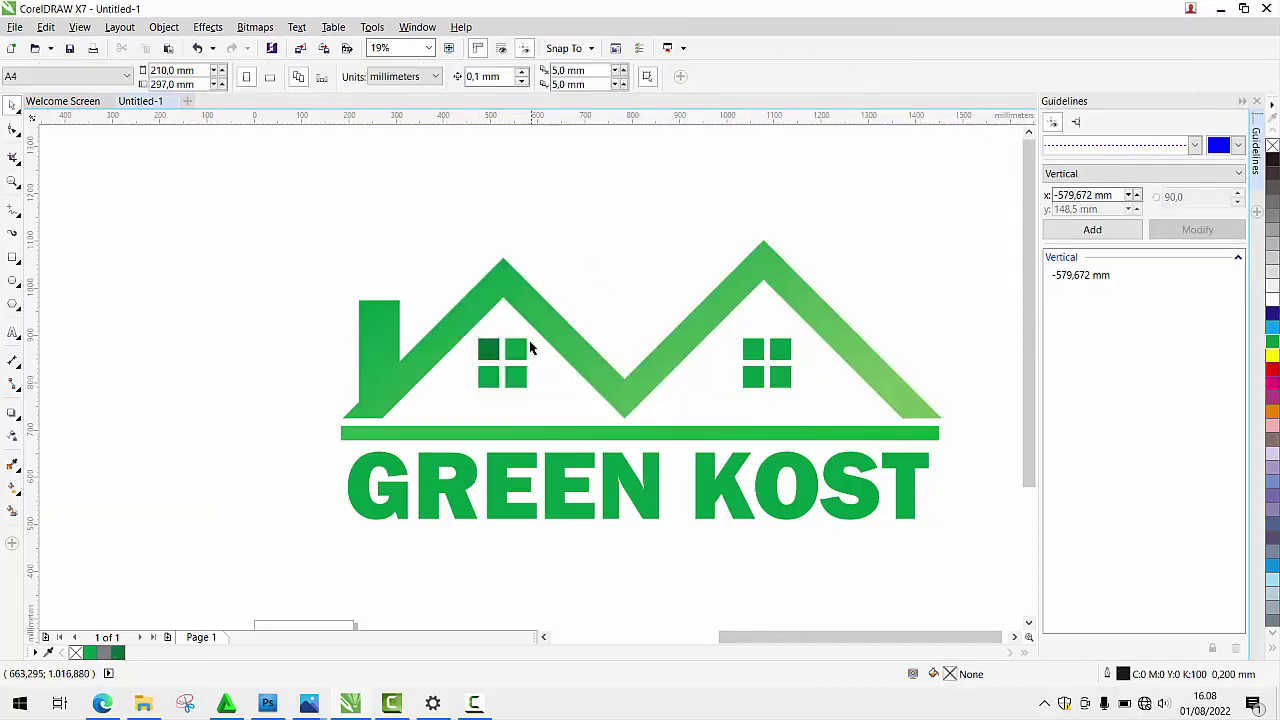
Fill the lower-left pane of the left window with light turquoise green (C66 M0 Y47 K0)
left_click(493, 384)
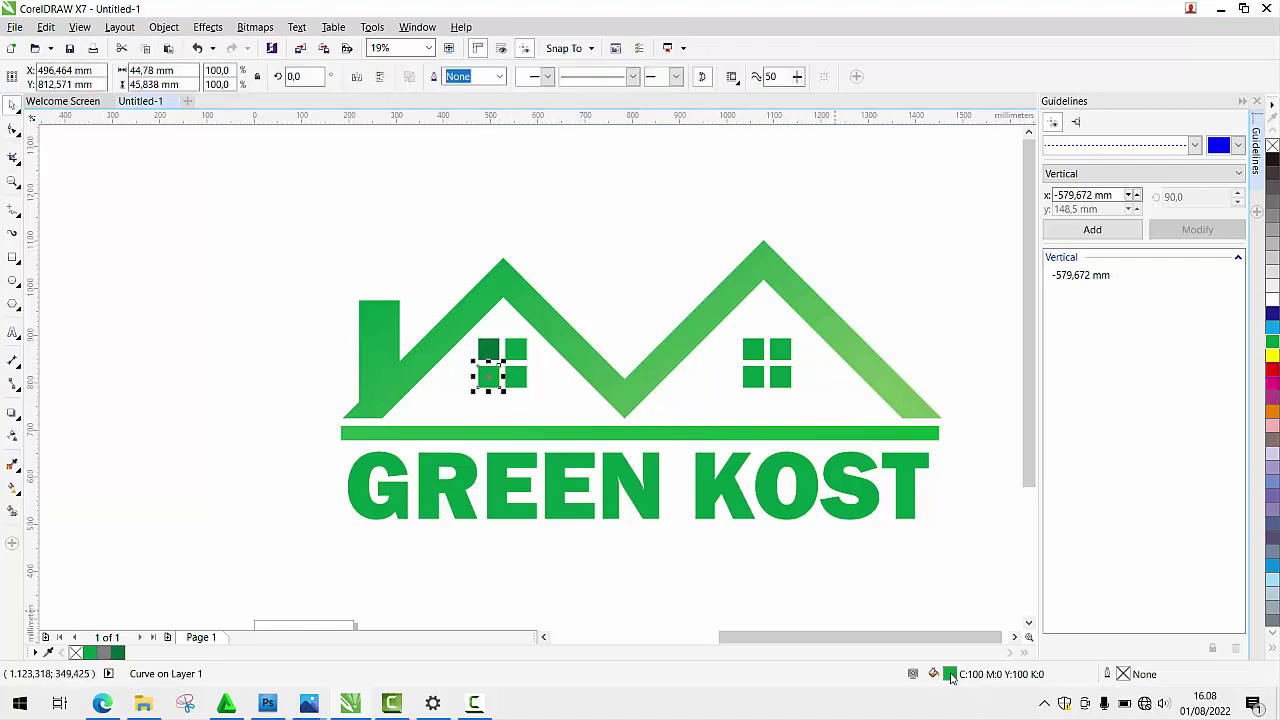
double_click(950, 674)
left_click_drag(595, 124, 719, 91)
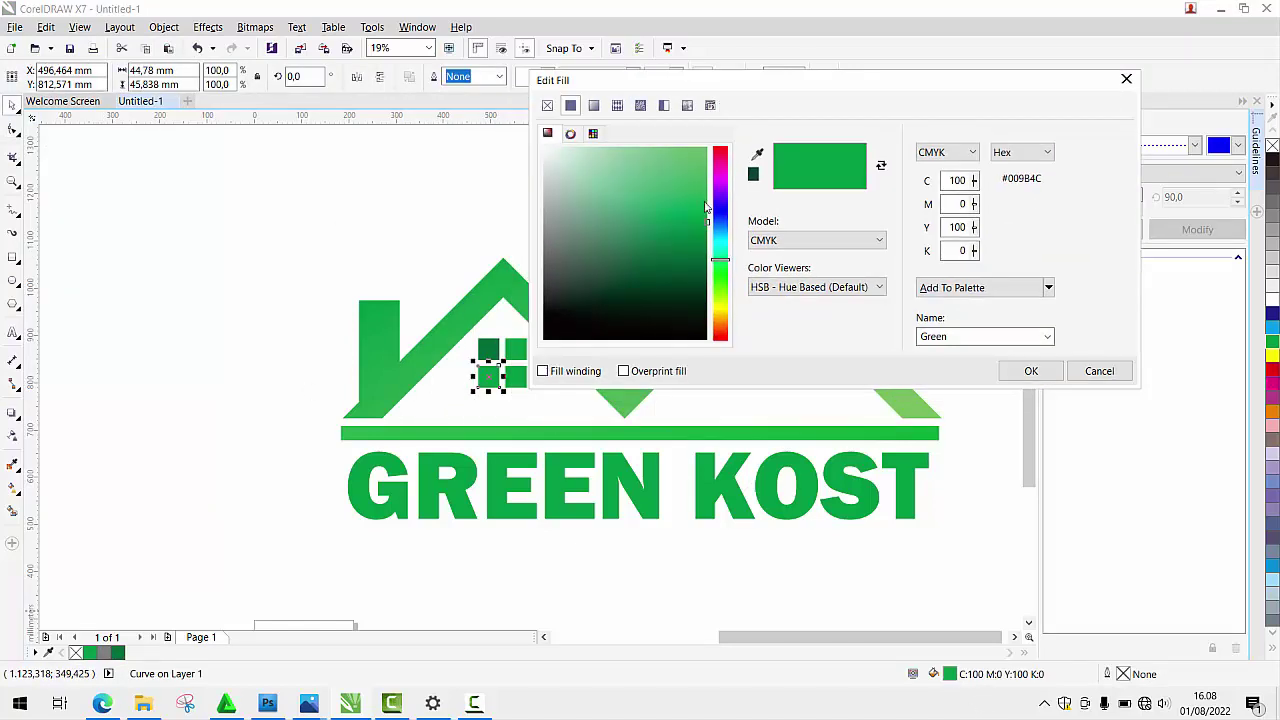
left_click(720, 250)
left_click(698, 167)
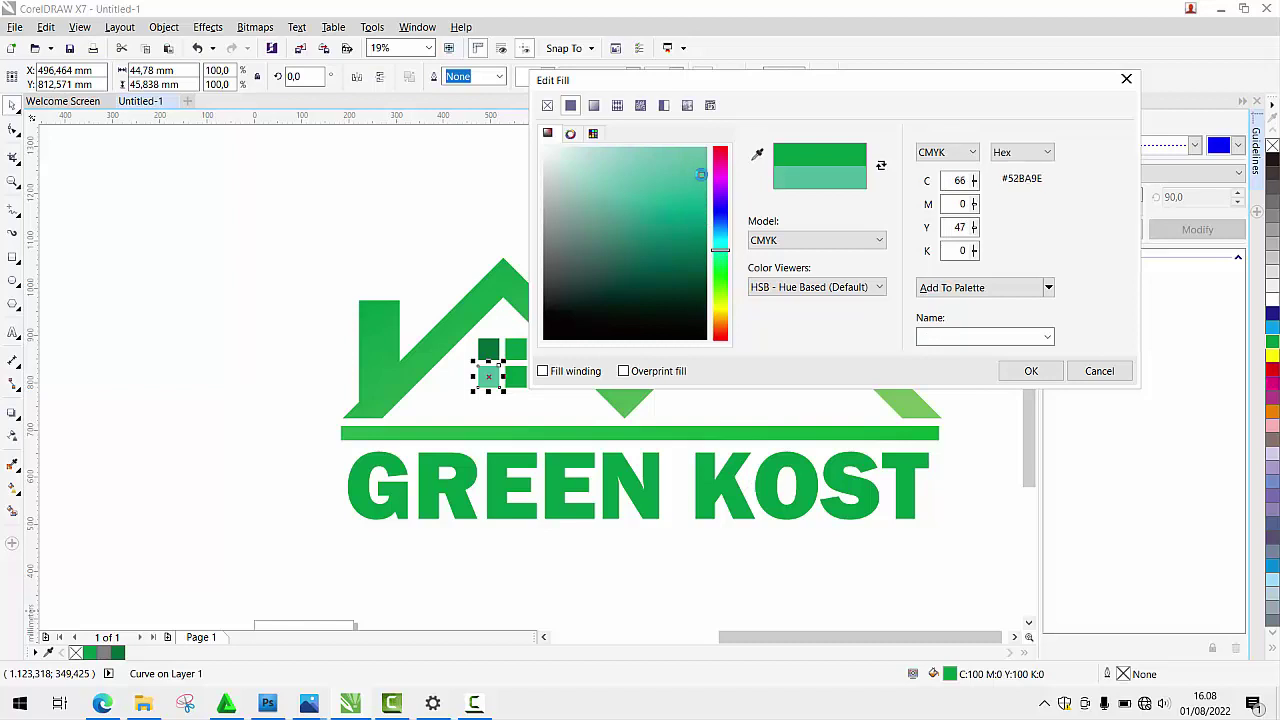
left_click(1031, 371)
left_click(626, 291)
Fill the lower-right pane of the left window with a dark olive green
scroll(519, 363, "up", 1)
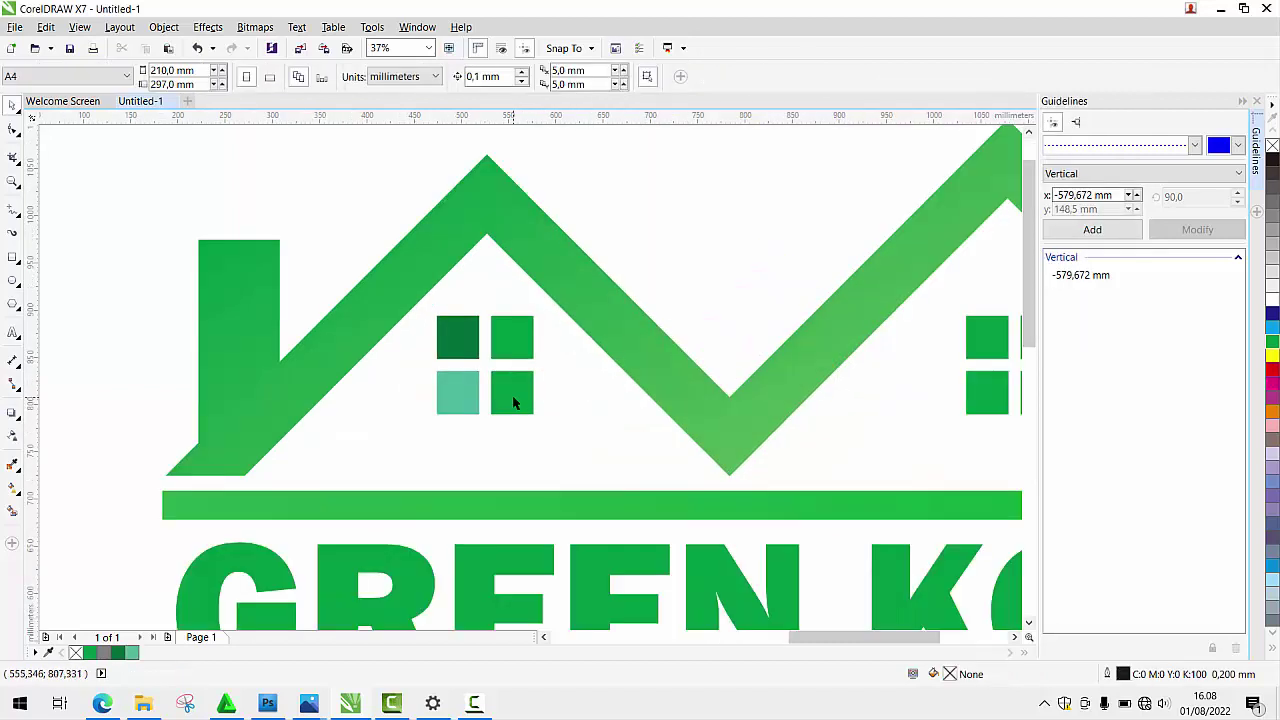
left_click(512, 392)
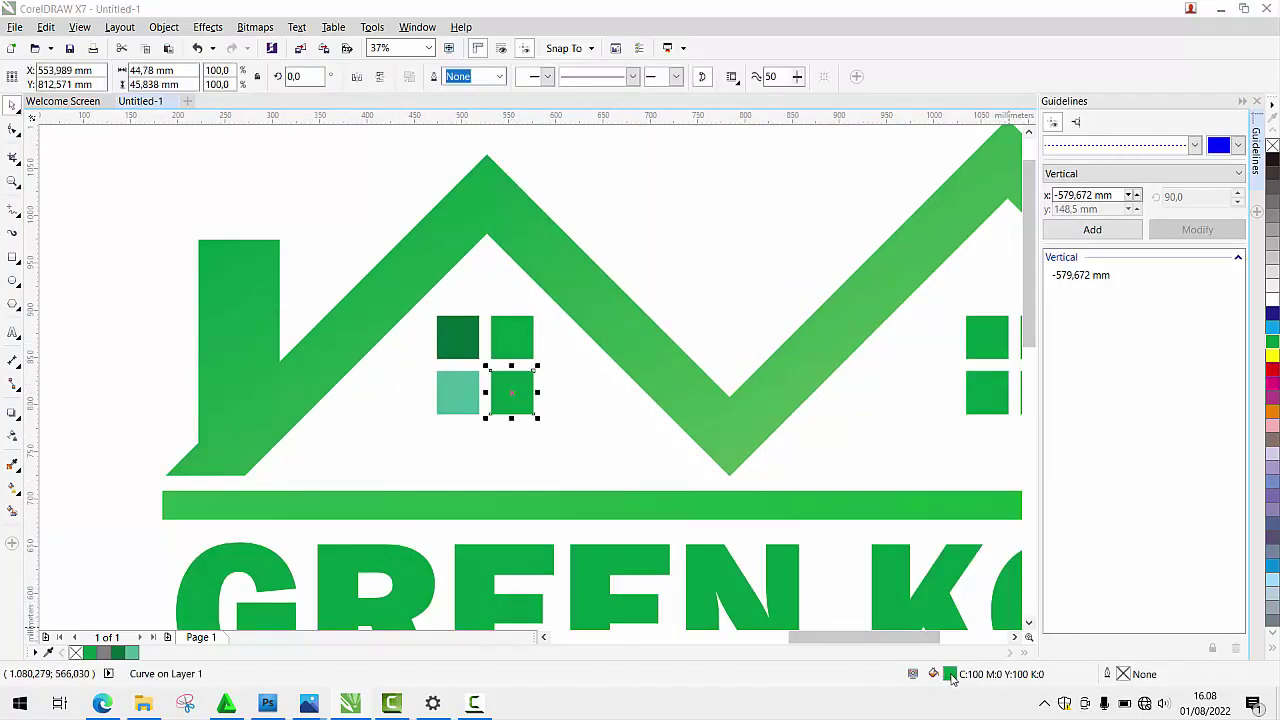
double_click(953, 673)
left_click(690, 262)
left_click_drag(722, 268, 722, 292)
left_click(1040, 368)
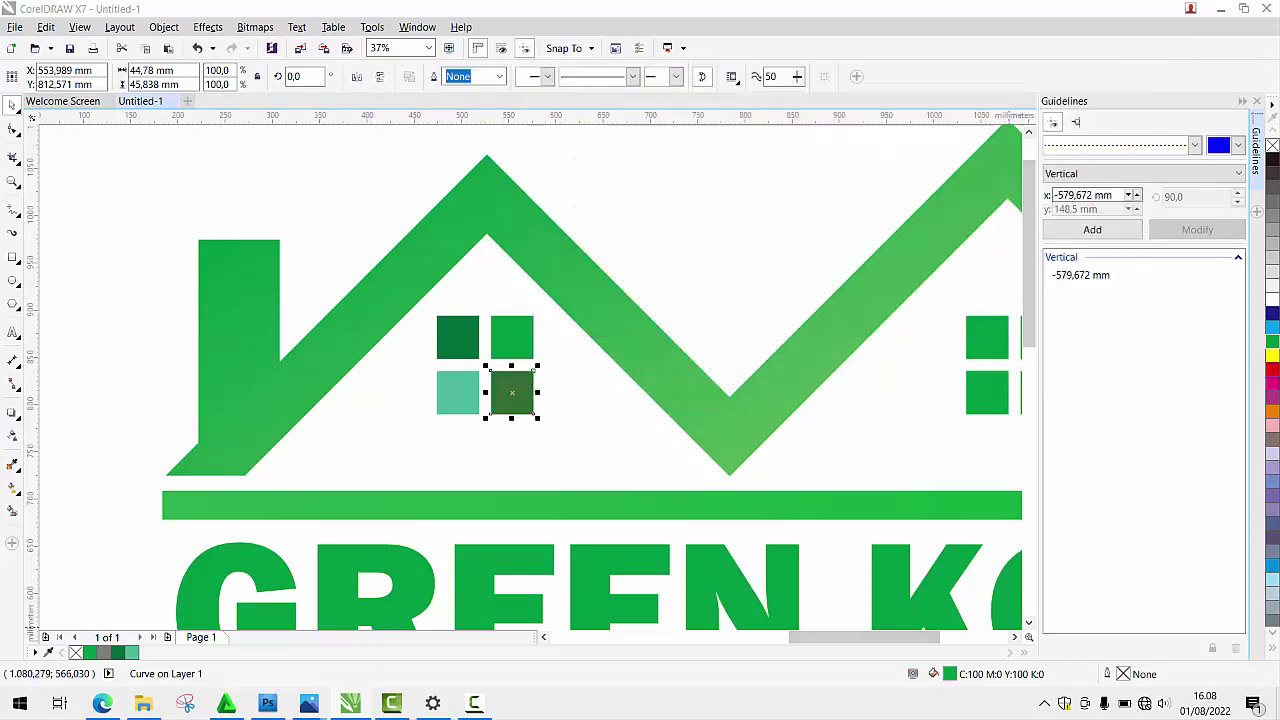
key("Escape")
Copy only the fill property from the left window's dark olive pane onto the window under the right roof peak
scroll(591, 289, "down", 2)
left_click_drag(477, 219, 593, 376)
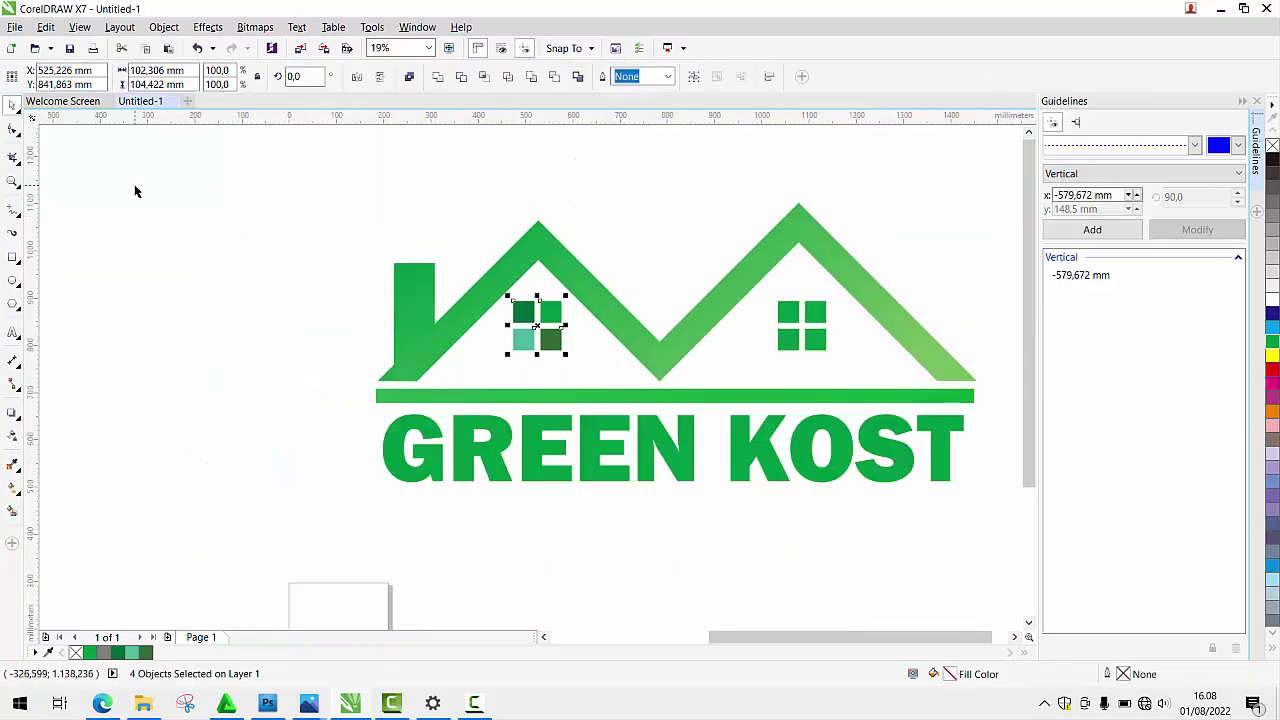
left_click(790, 312)
left_click(44, 28)
left_click(90, 246)
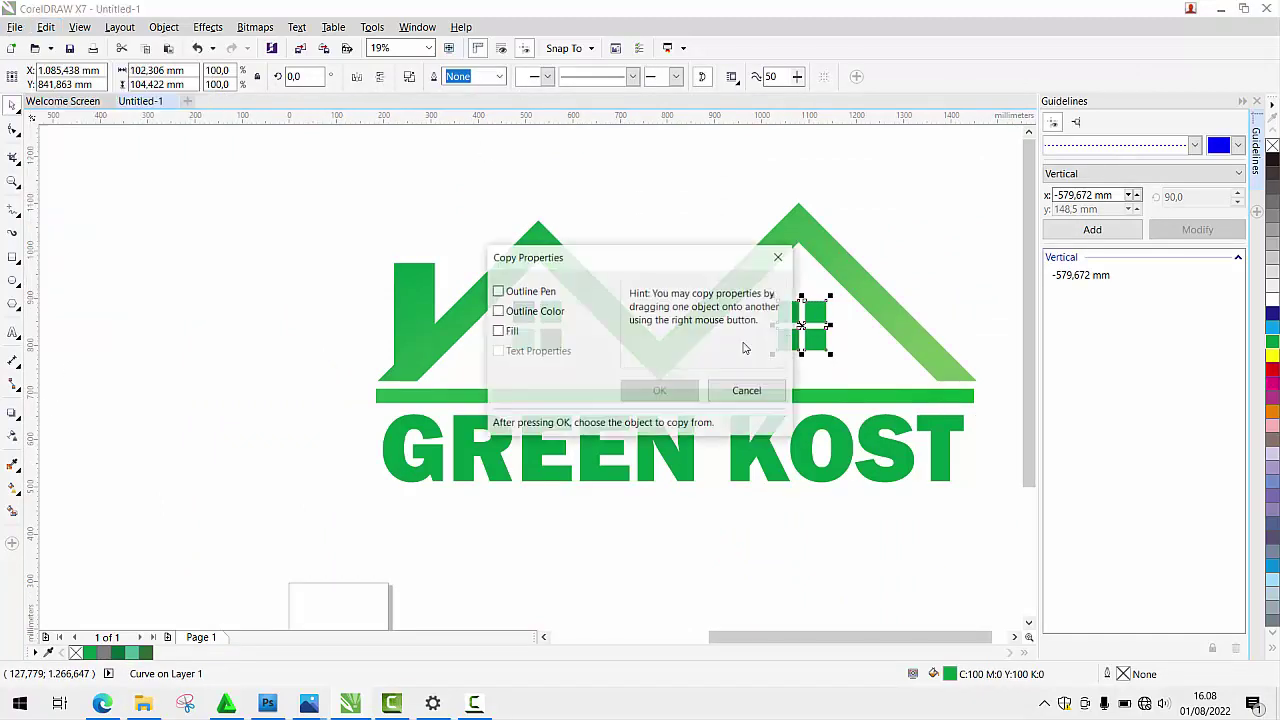
left_click(498, 331)
left_click(658, 392)
left_click(534, 334)
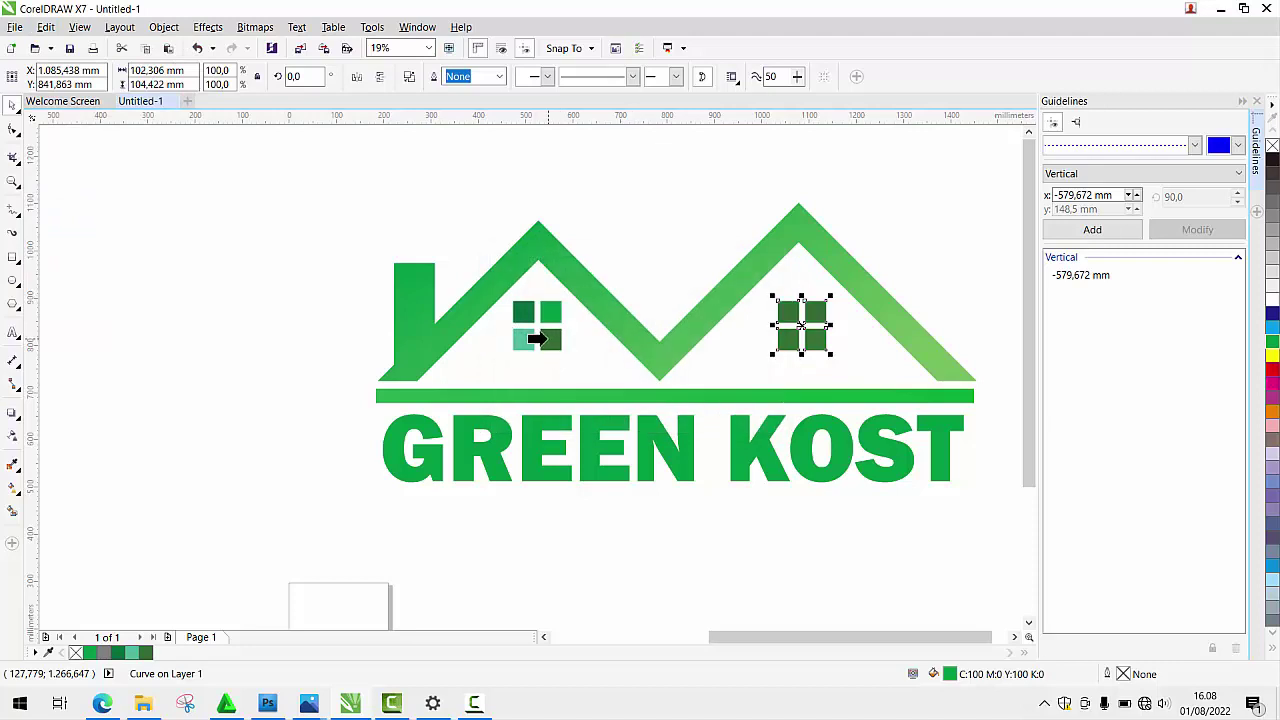
left_click(706, 260)
scroll(706, 262, "up", 1)
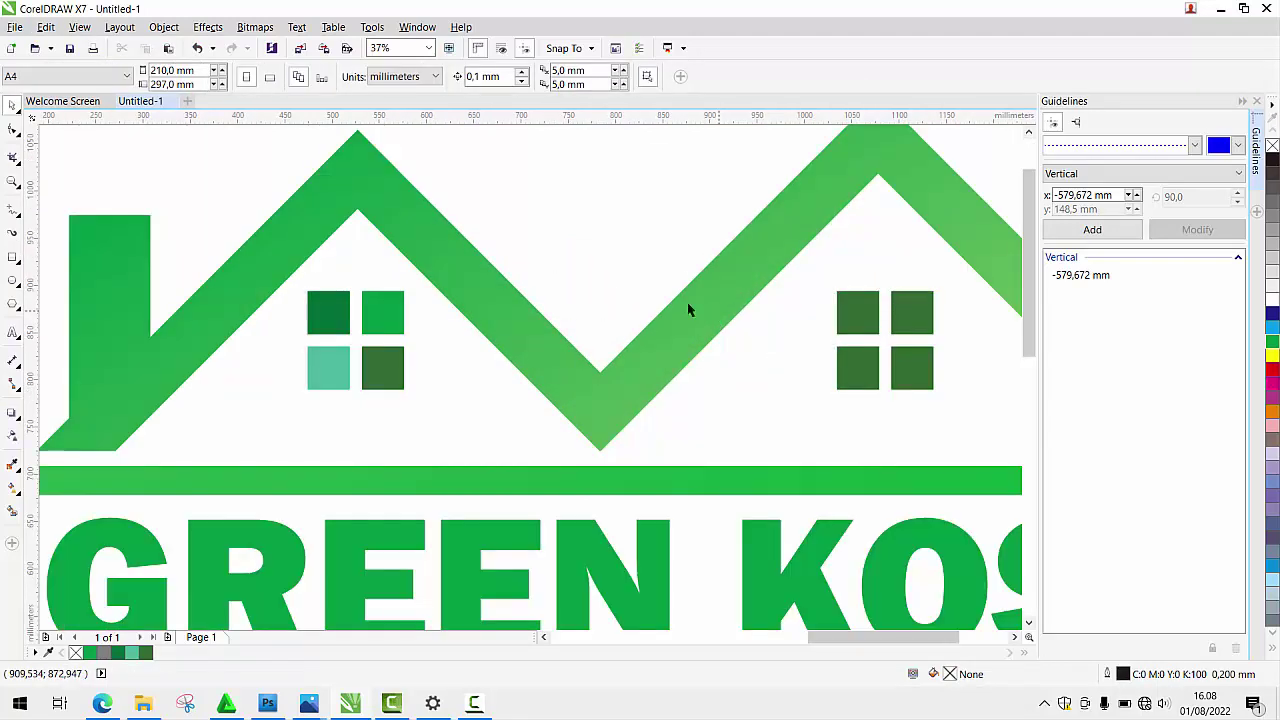
Fill the right window with the dark green of the left window's upper-left pane and break it apart into four separate panes
left_click(339, 318)
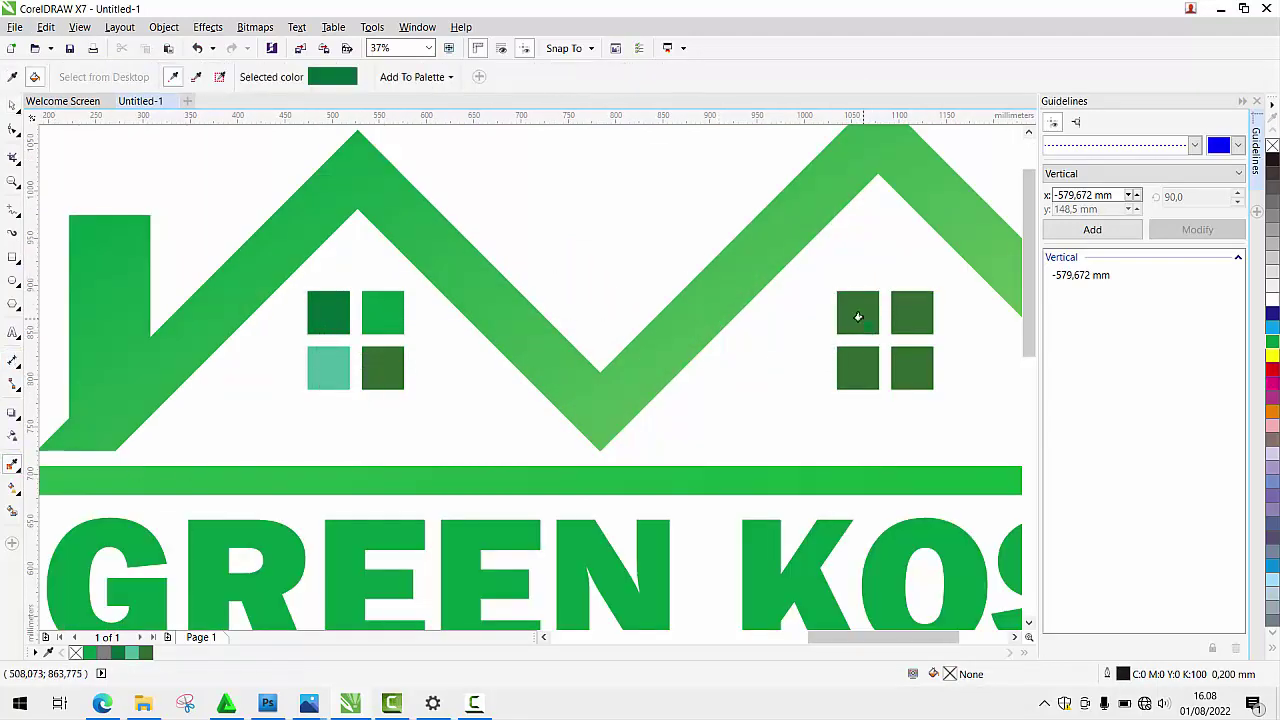
left_click(12, 106)
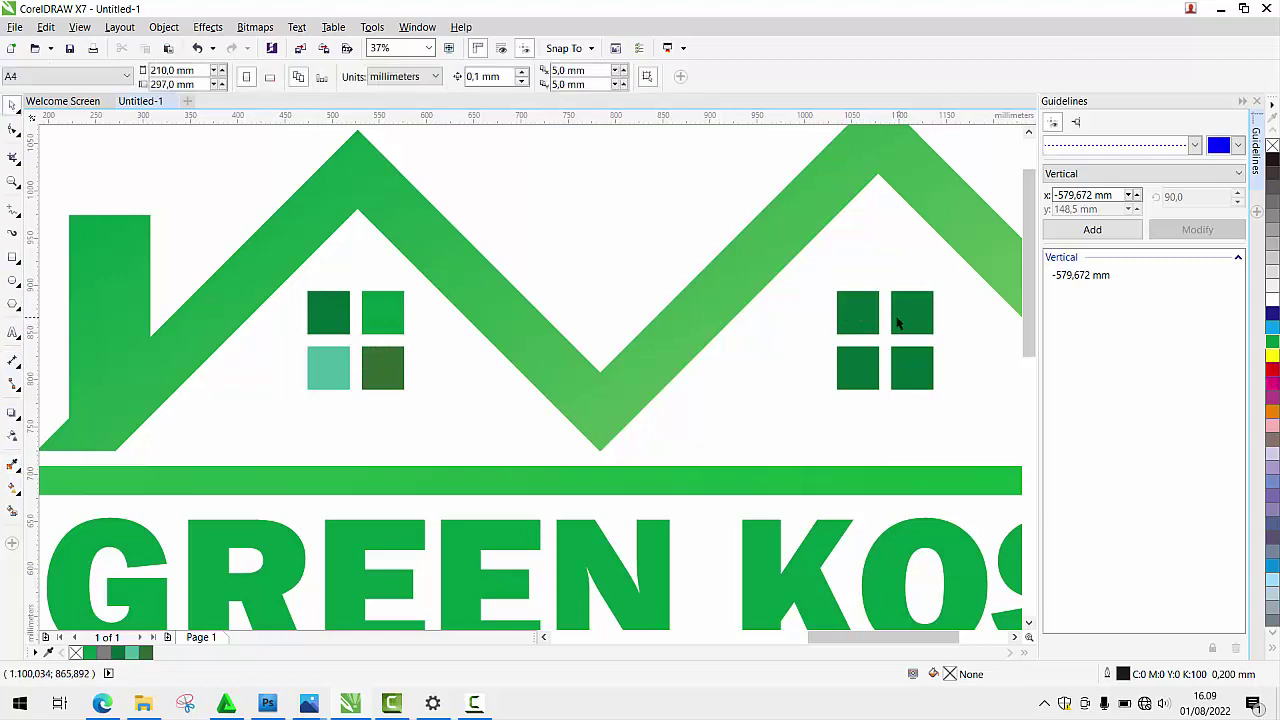
left_click(900, 319)
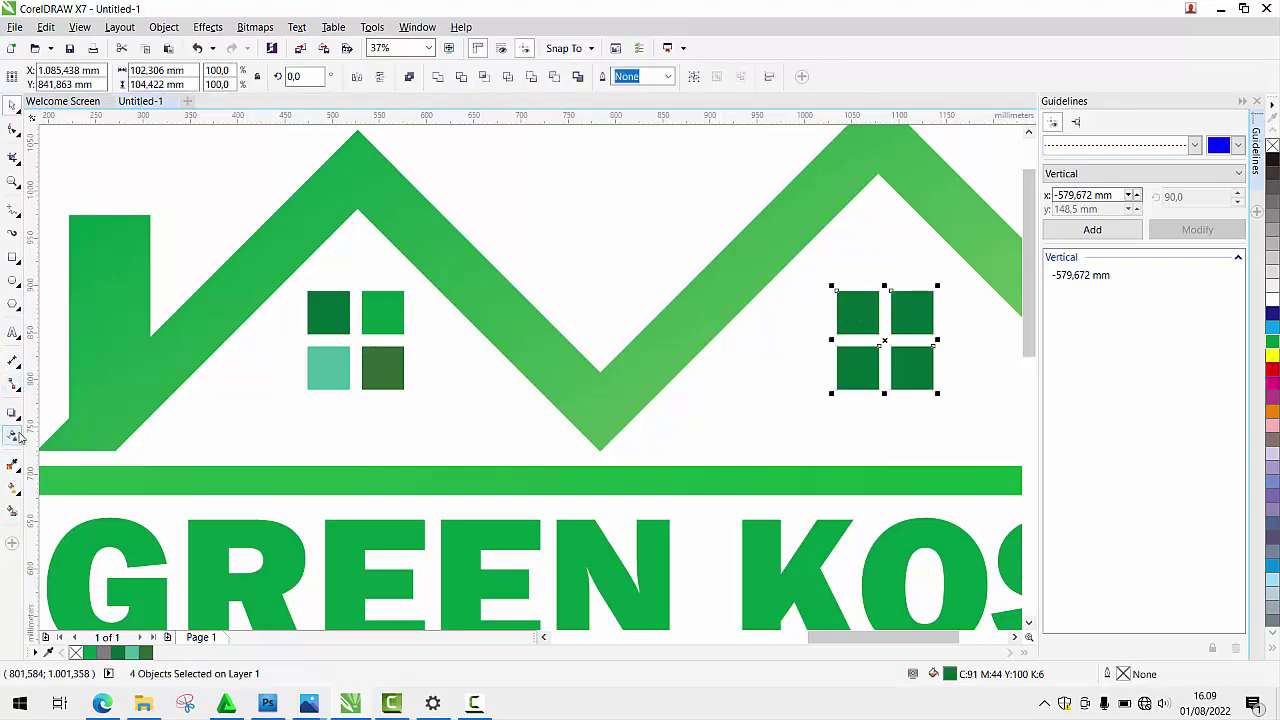
Copy the bright green fill of the left window's upper-right pane onto the right window's upper-right pane
left_click(12, 464)
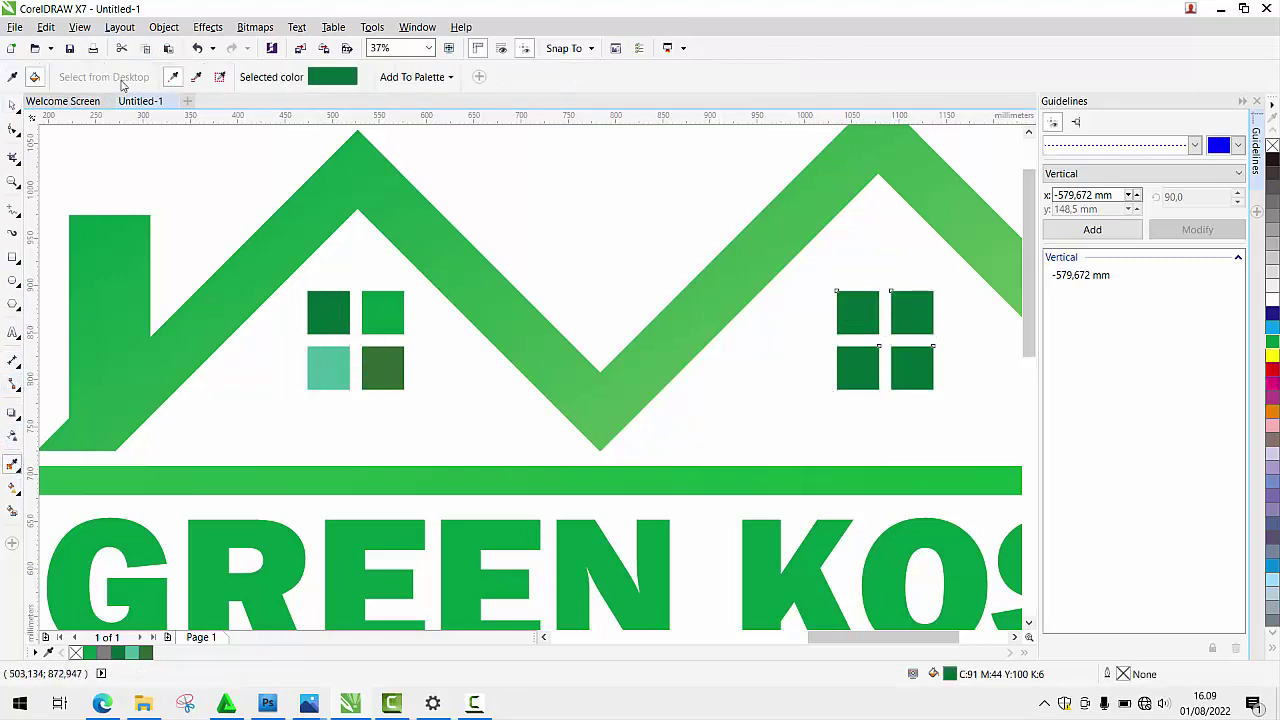
left_click(12, 77)
left_click(385, 316)
left_click(897, 312)
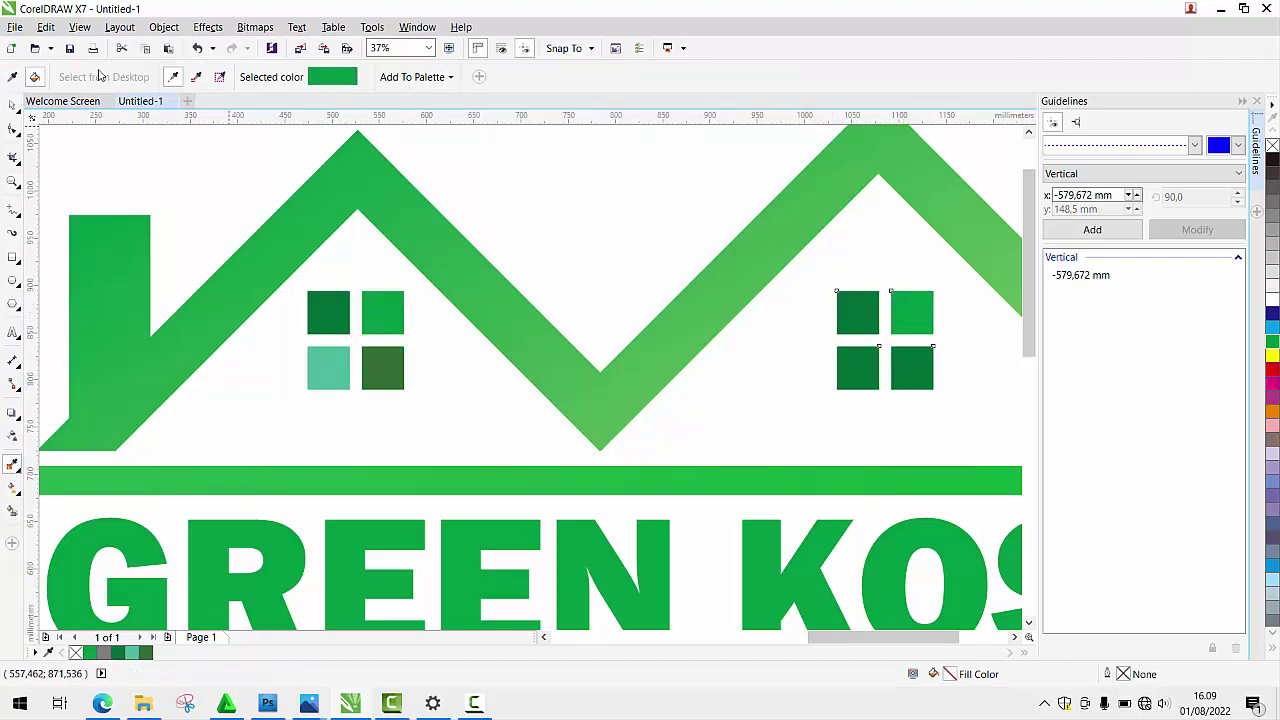
Match the right window's lower panes to the left window: turquoise on the lower left and olive green on the lower right
left_click(330, 366)
left_click(853, 365)
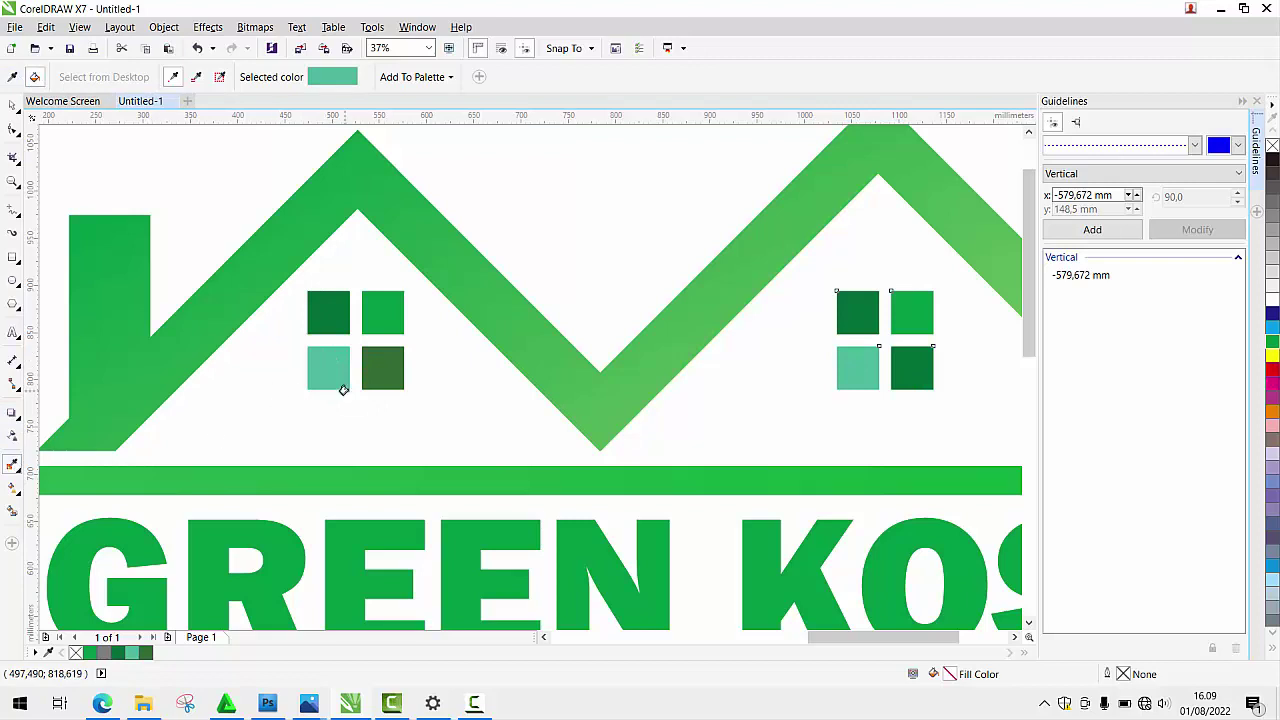
left_click(383, 368)
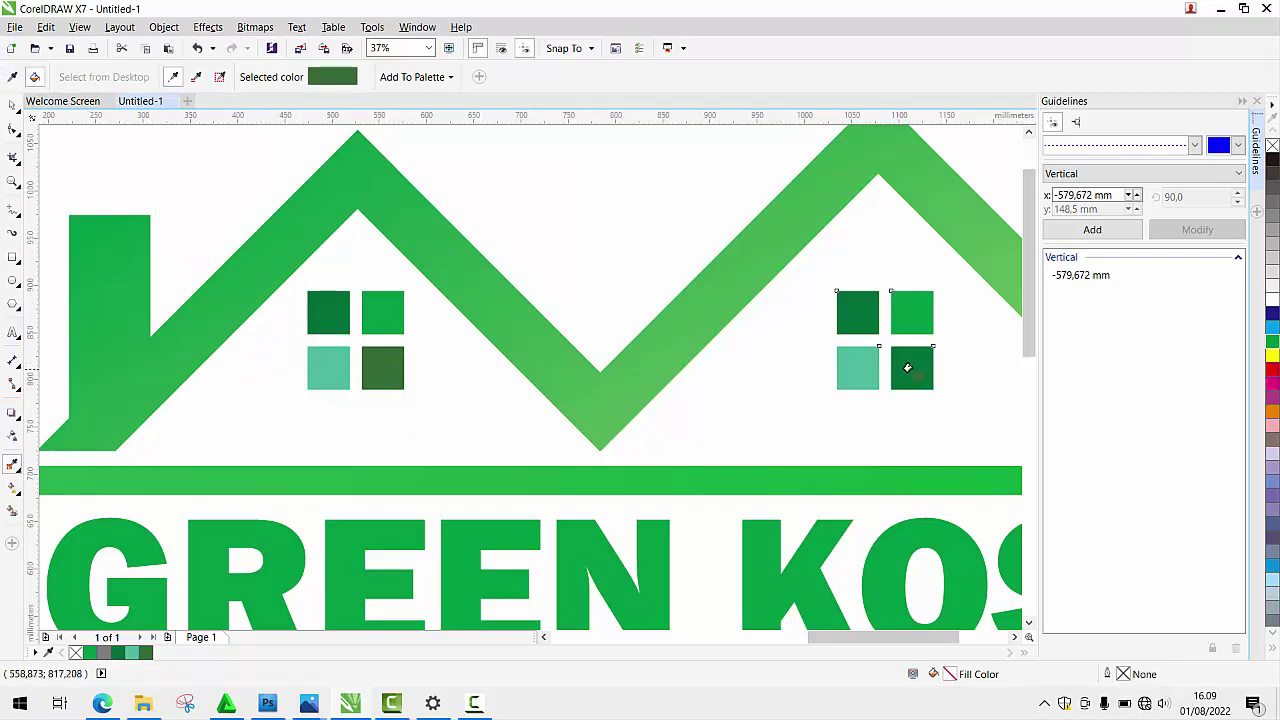
left_click(14, 106)
scroll(251, 223, "down", 2)
Draw a rectangle about 1750 × 954 mm covering the whole logo and fill it with black (K100)
left_click(294, 238)
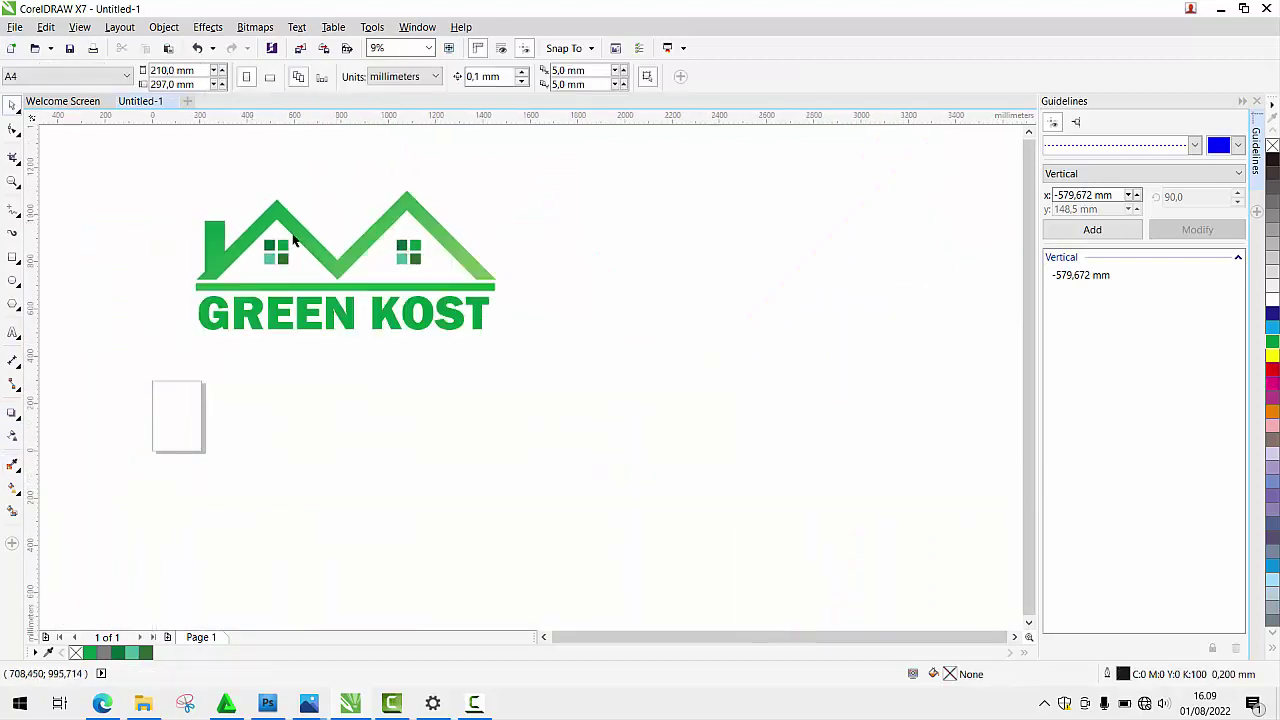
scroll(256, 243, "up", 1)
left_click(450, 388)
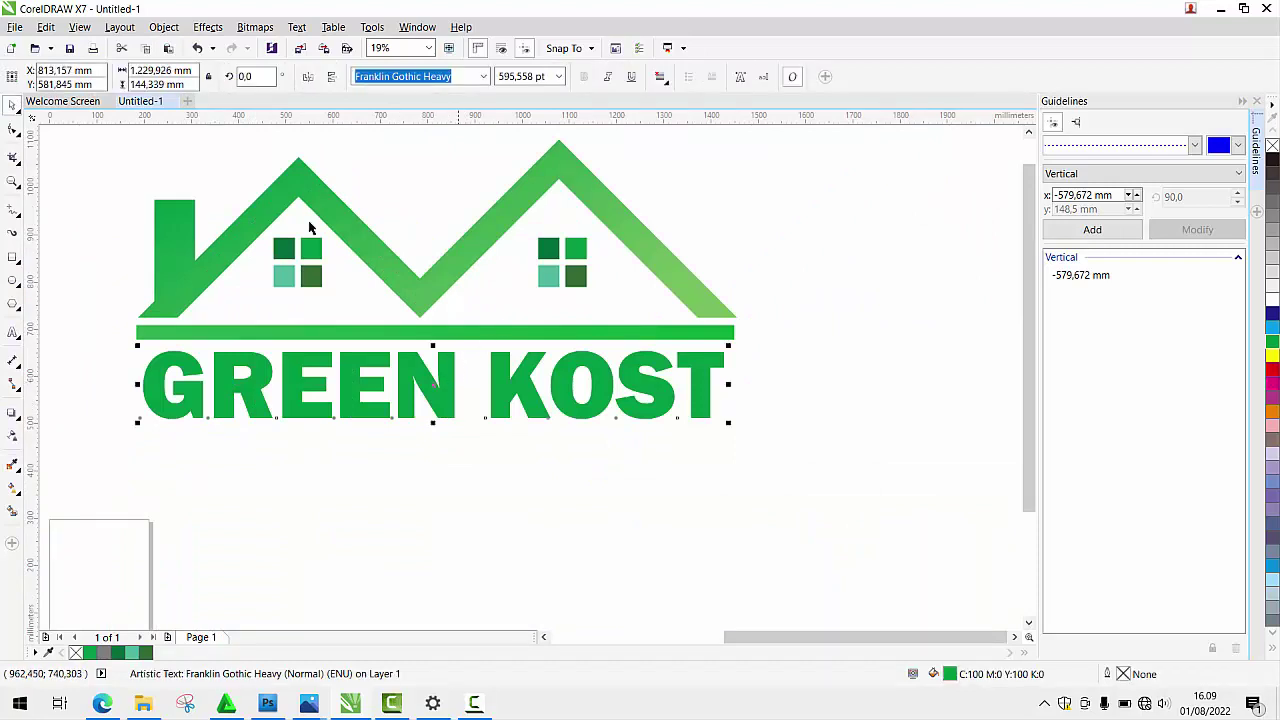
scroll(440, 252, "down", 1)
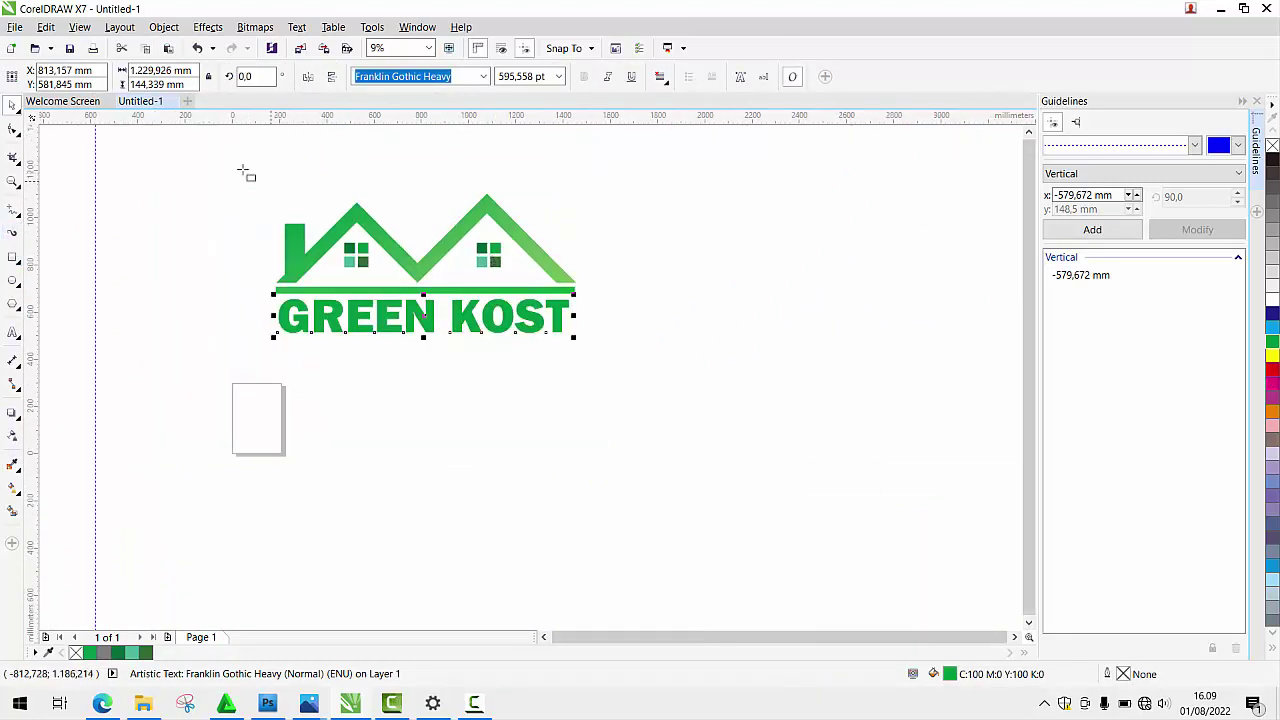
left_click_drag(224, 160, 640, 388)
left_click(1272, 160)
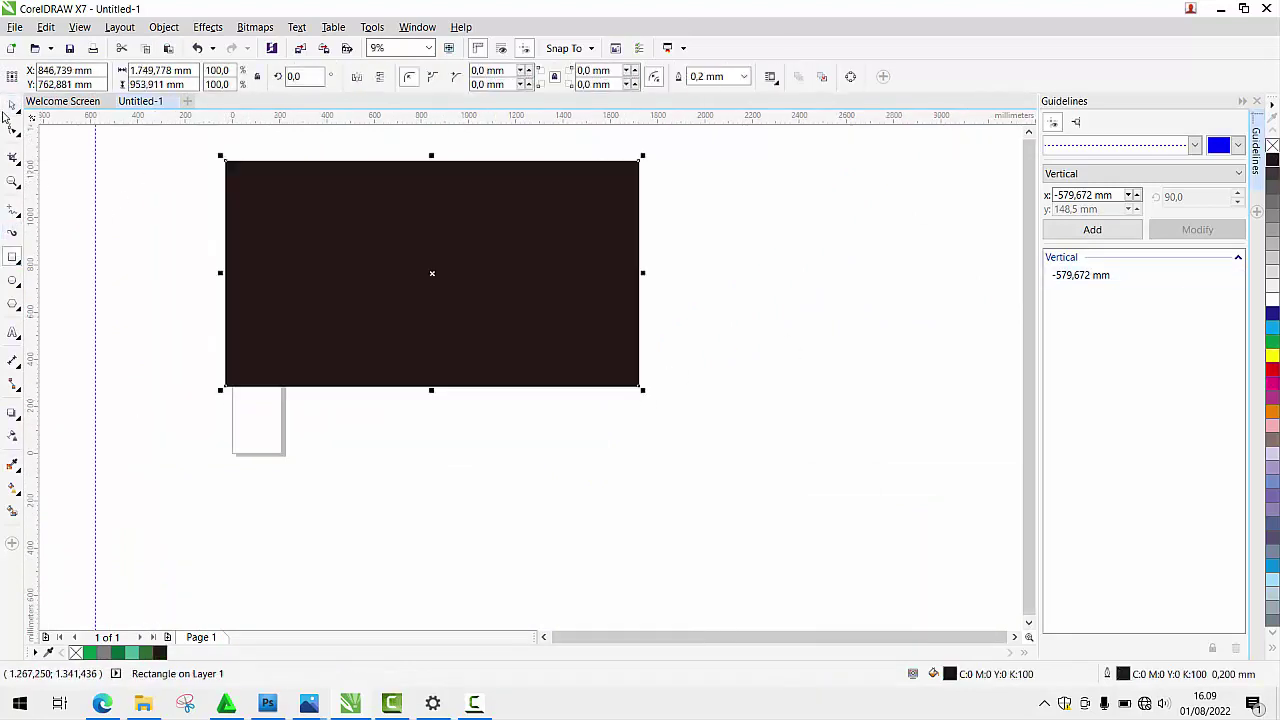
Send the black rectangle behind all logo elements
key("Page_Down")
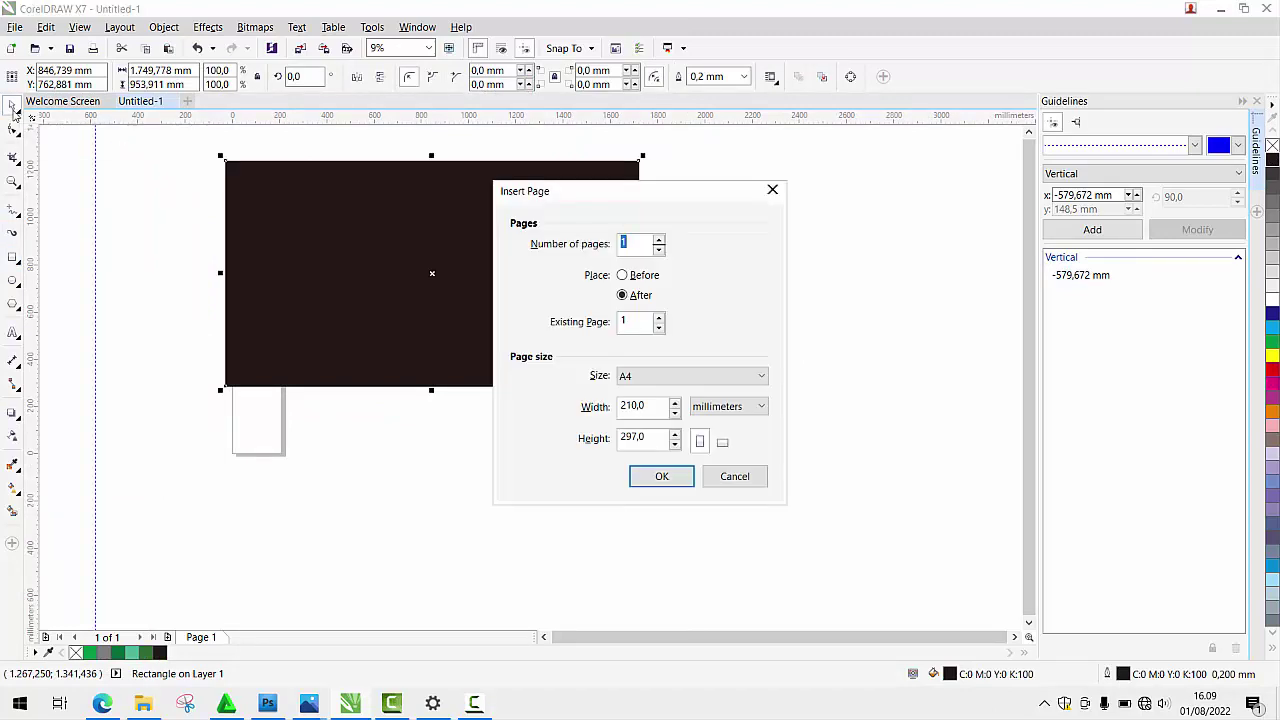
left_click(776, 192)
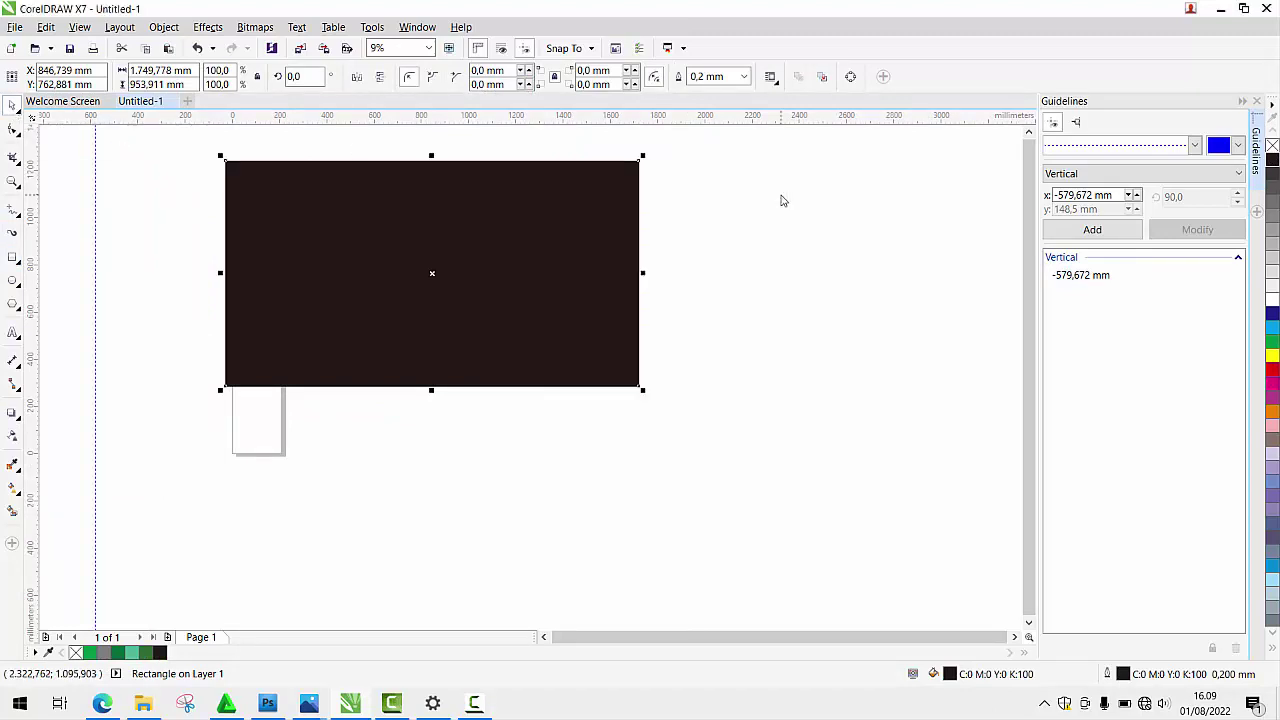
key("shift+Page_Down")
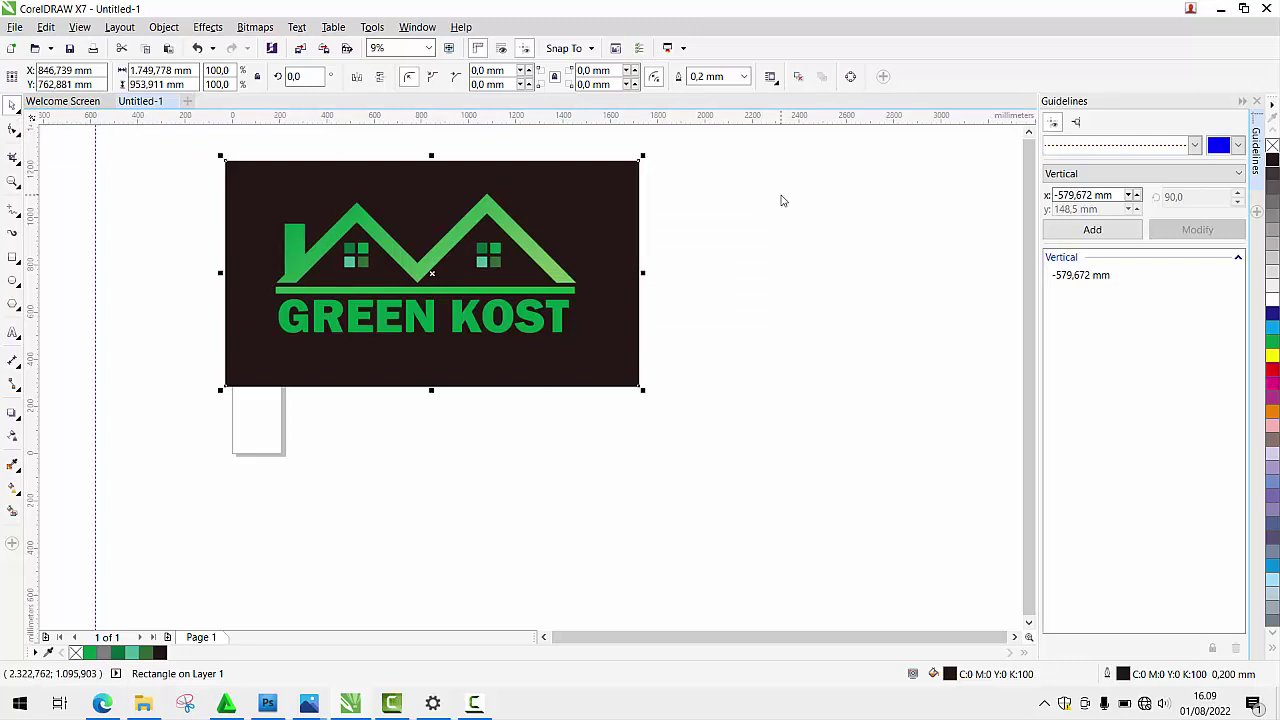
left_click(166, 249)
scroll(440, 293, "up", 1)
scroll(447, 301, "down", 1)
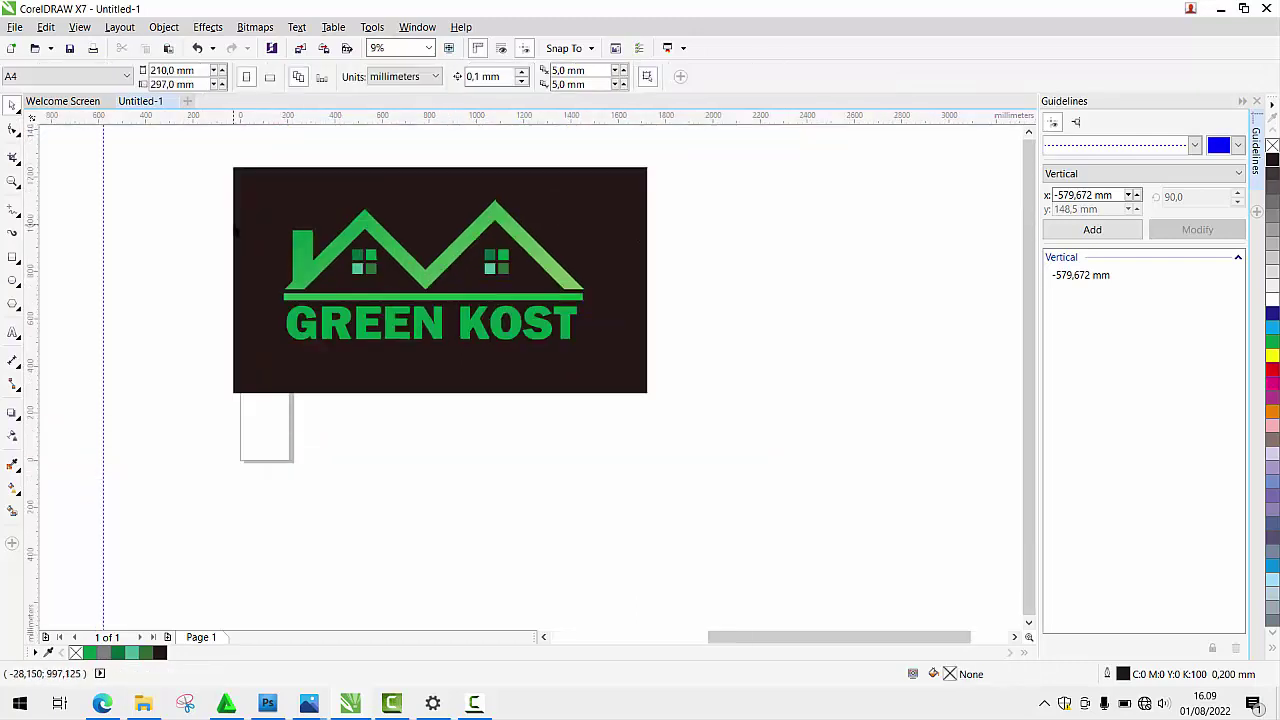
Give the GREEN KOST lettering a fountain fill with its start colour set to green (C76 M0 Y82 K0)
scroll(234, 223, "up", 1)
left_click(541, 405)
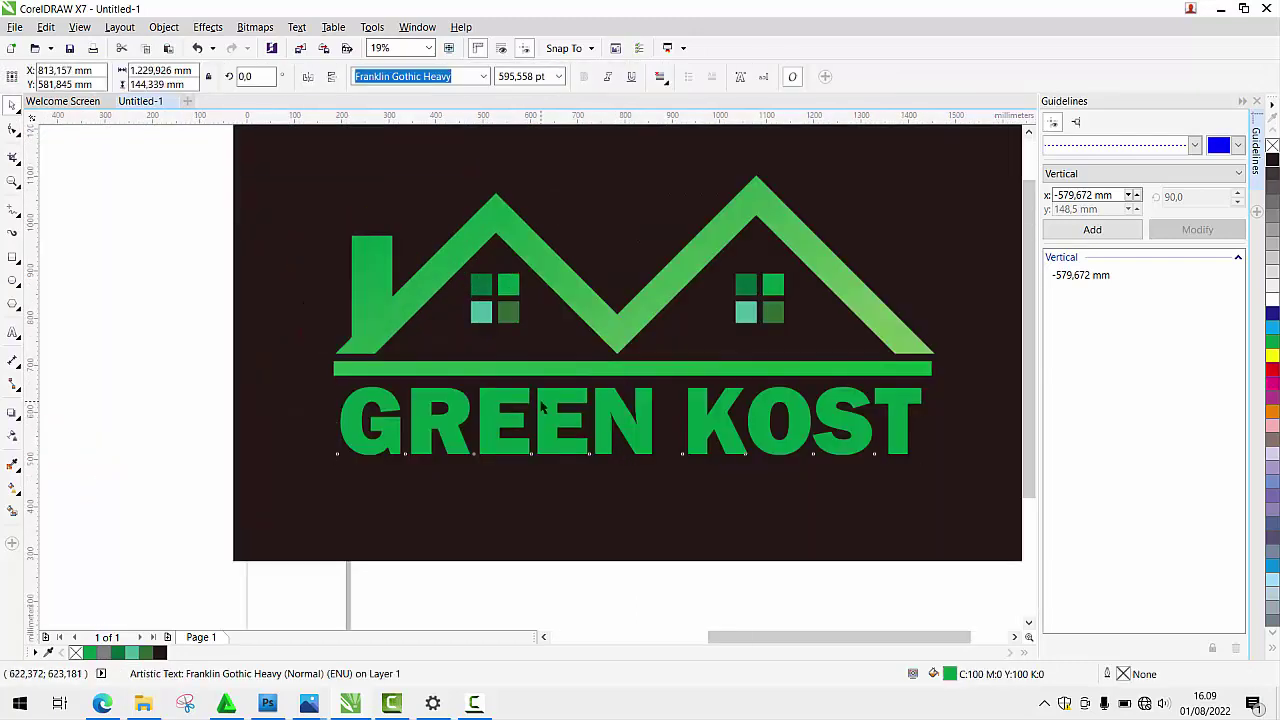
key("F11")
left_click_drag(738, 92, 934, 198)
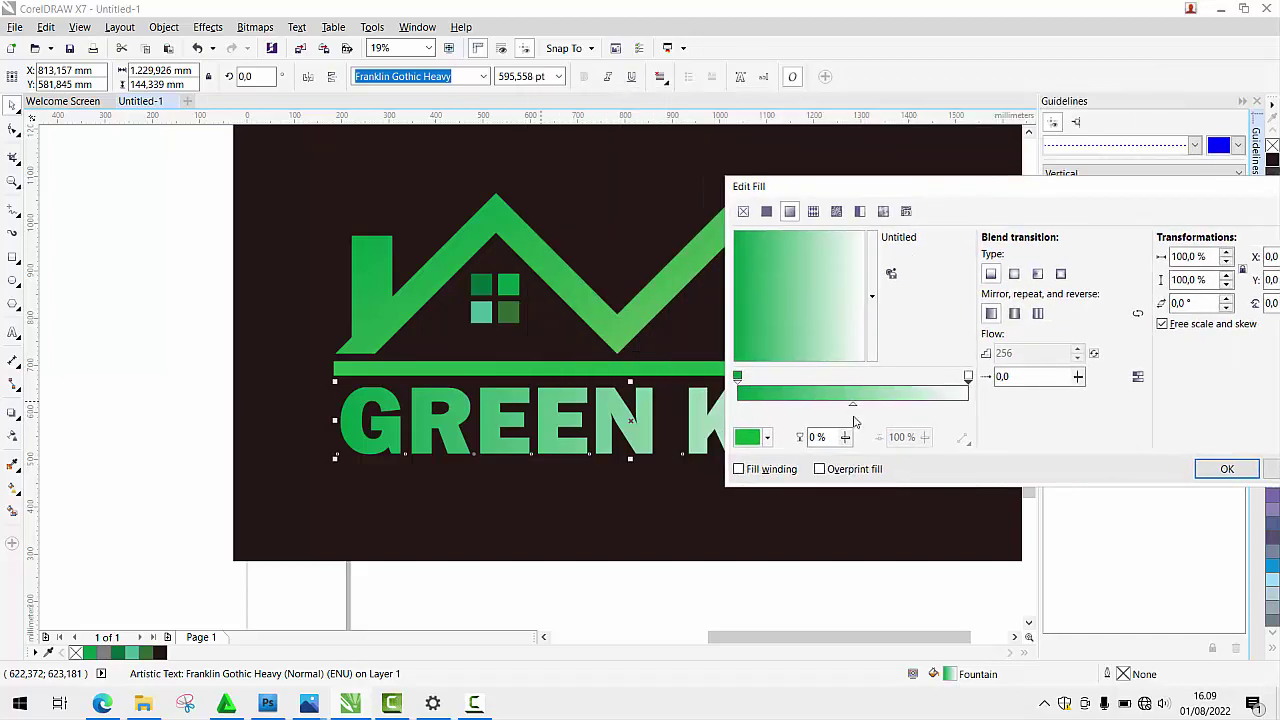
left_click(738, 376)
left_click(752, 438)
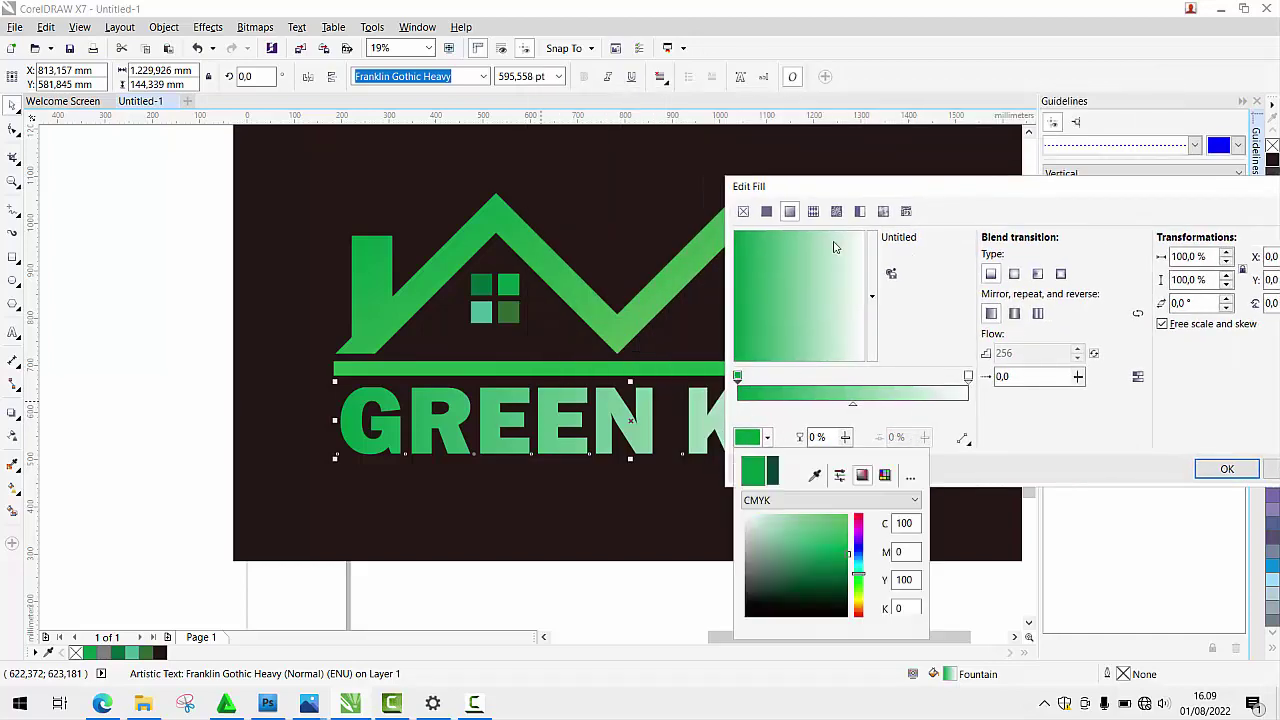
left_click(846, 183)
left_click_drag(847, 184, 763, 48)
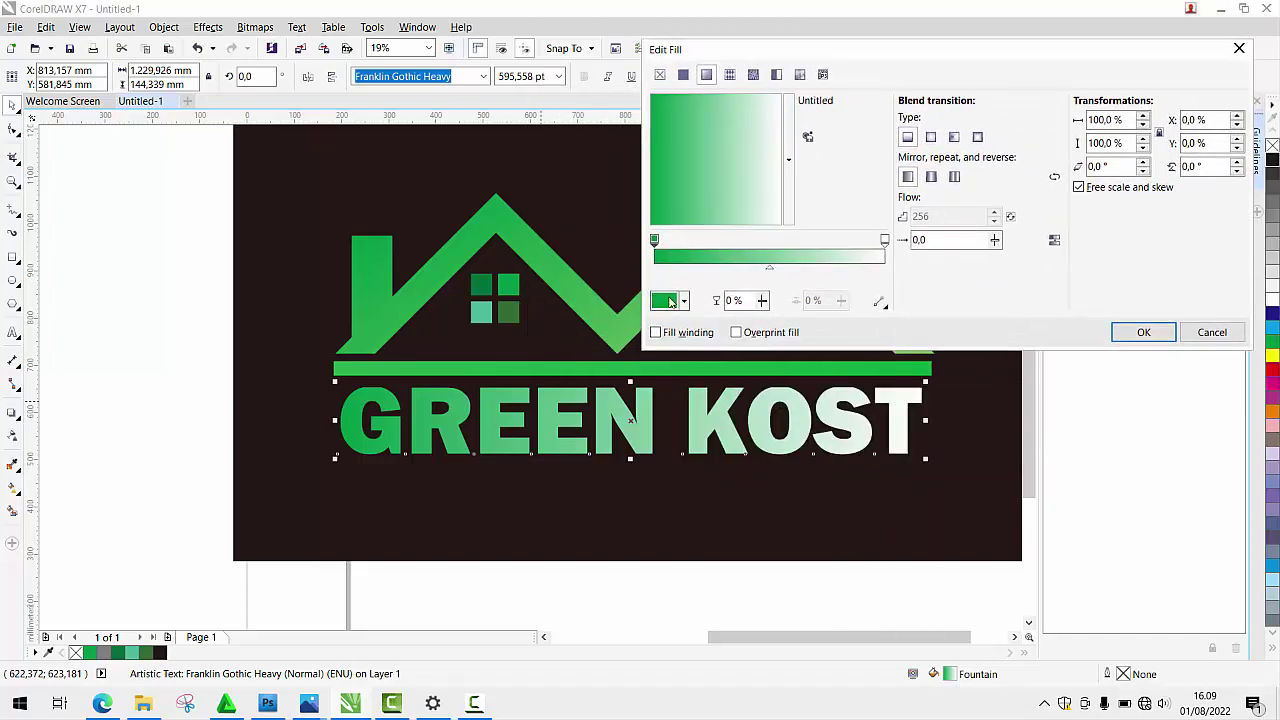
left_click(671, 302)
left_click_drag(775, 442, 775, 455)
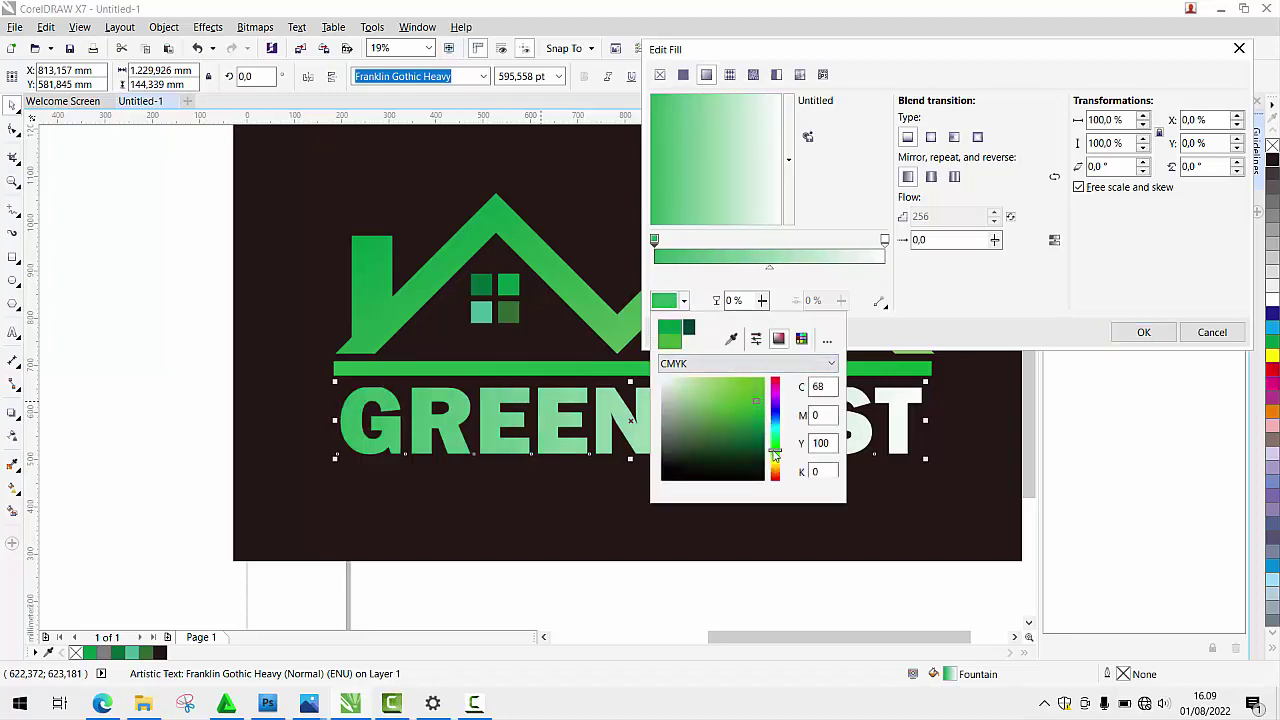
left_click(765, 447)
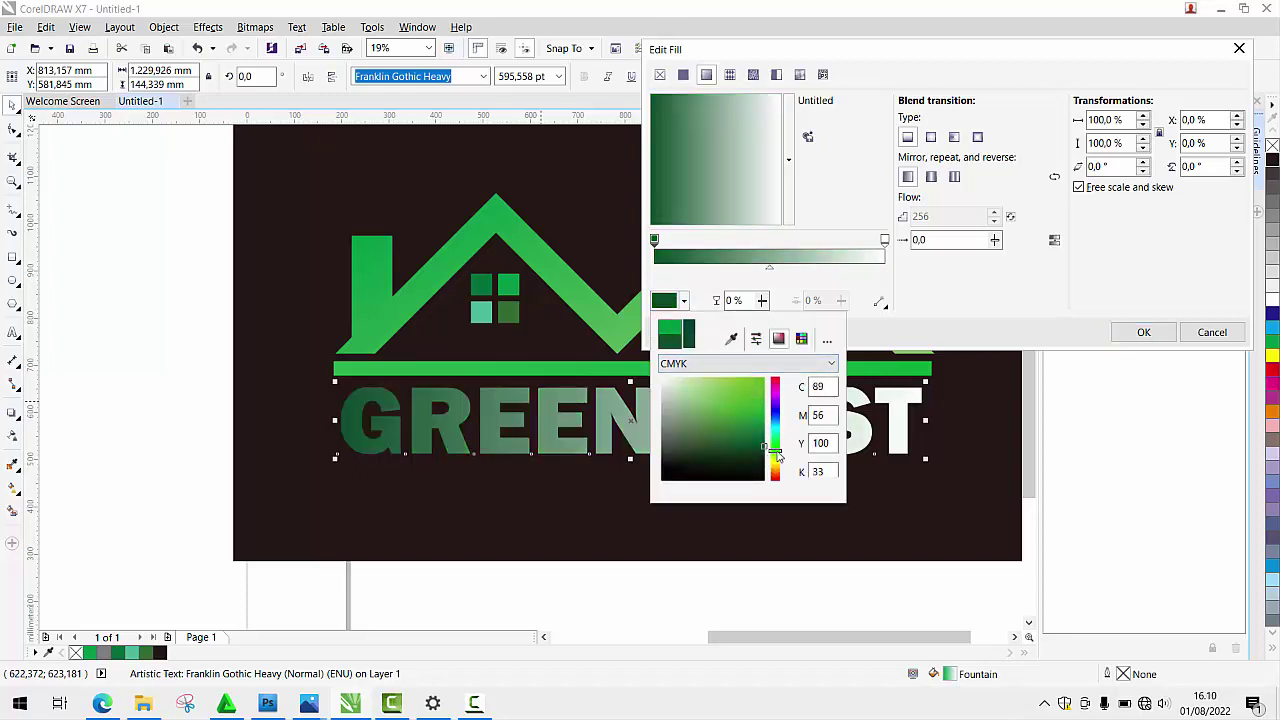
mouse_move(760, 435)
left_mouse_down()
mouse_move(714, 403)
mouse_move(748, 408)
mouse_move(775, 438)
left_mouse_up()
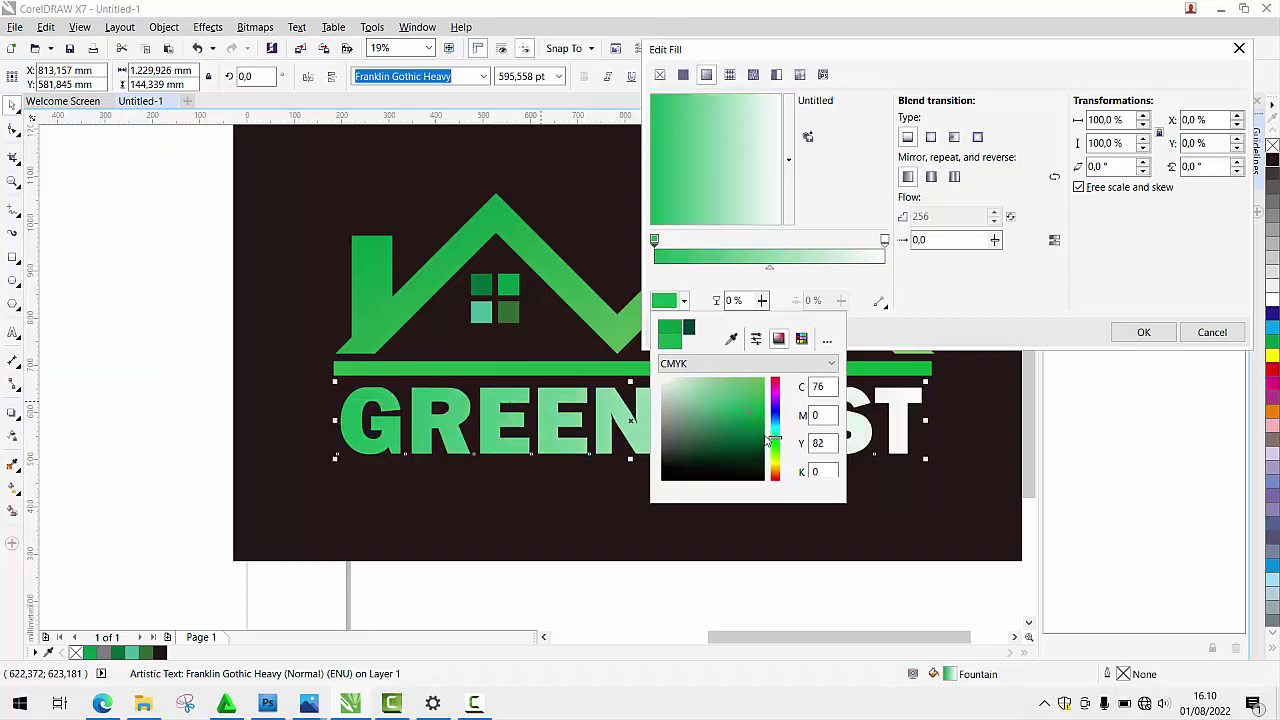
Set the lettering gradient's end colour to a yellowish green and rotate the gradient to 292.5°
left_click(884, 240)
left_click(665, 303)
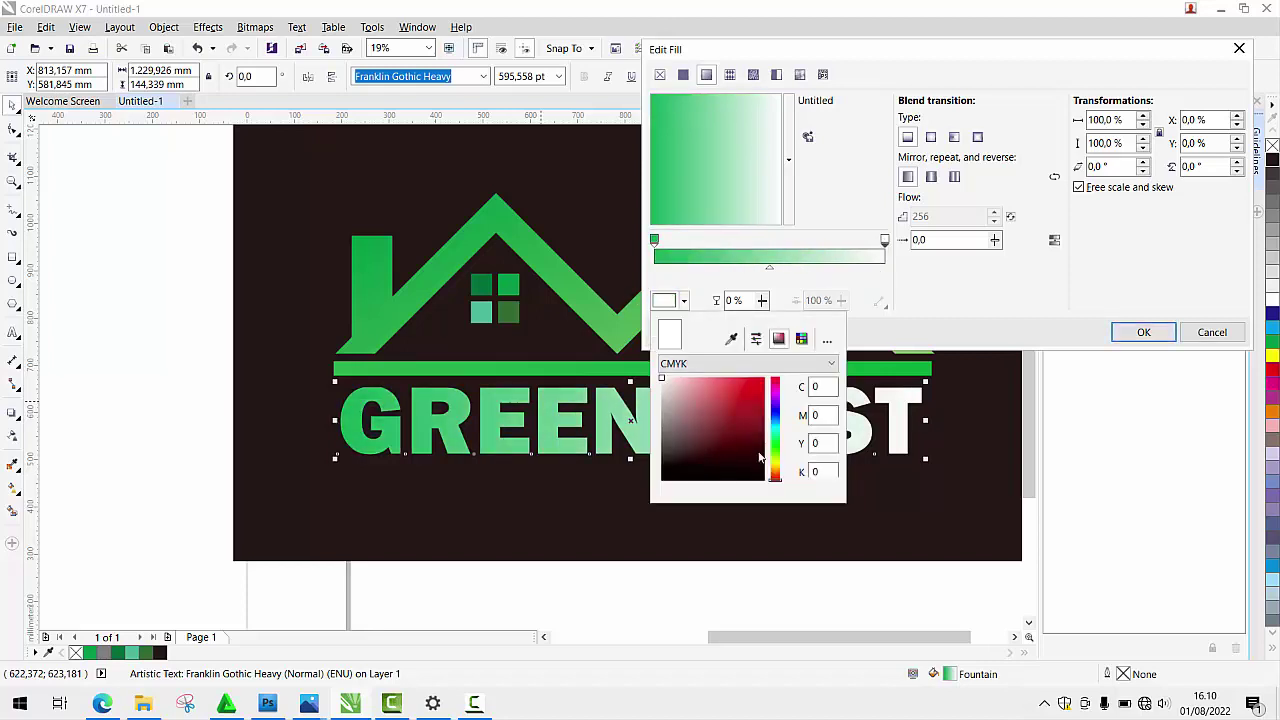
left_click(773, 444)
left_click(738, 404)
left_click(843, 51)
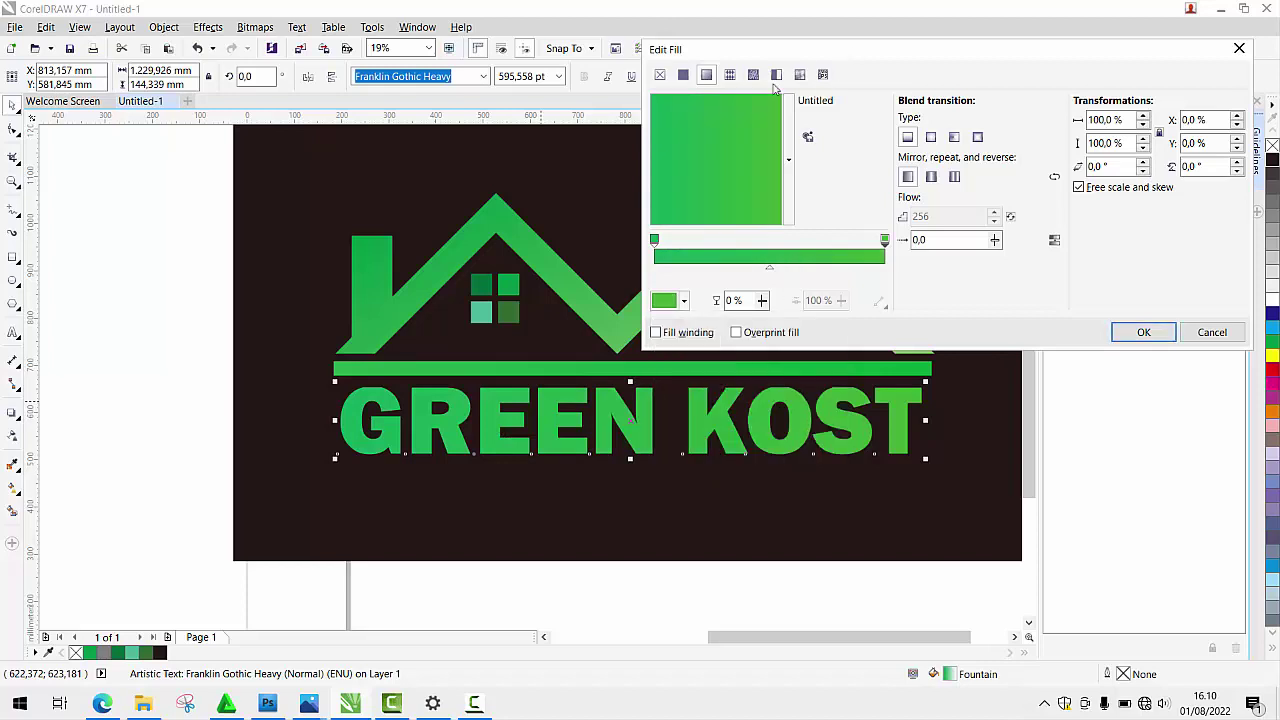
left_click_drag(700, 168, 727, 186)
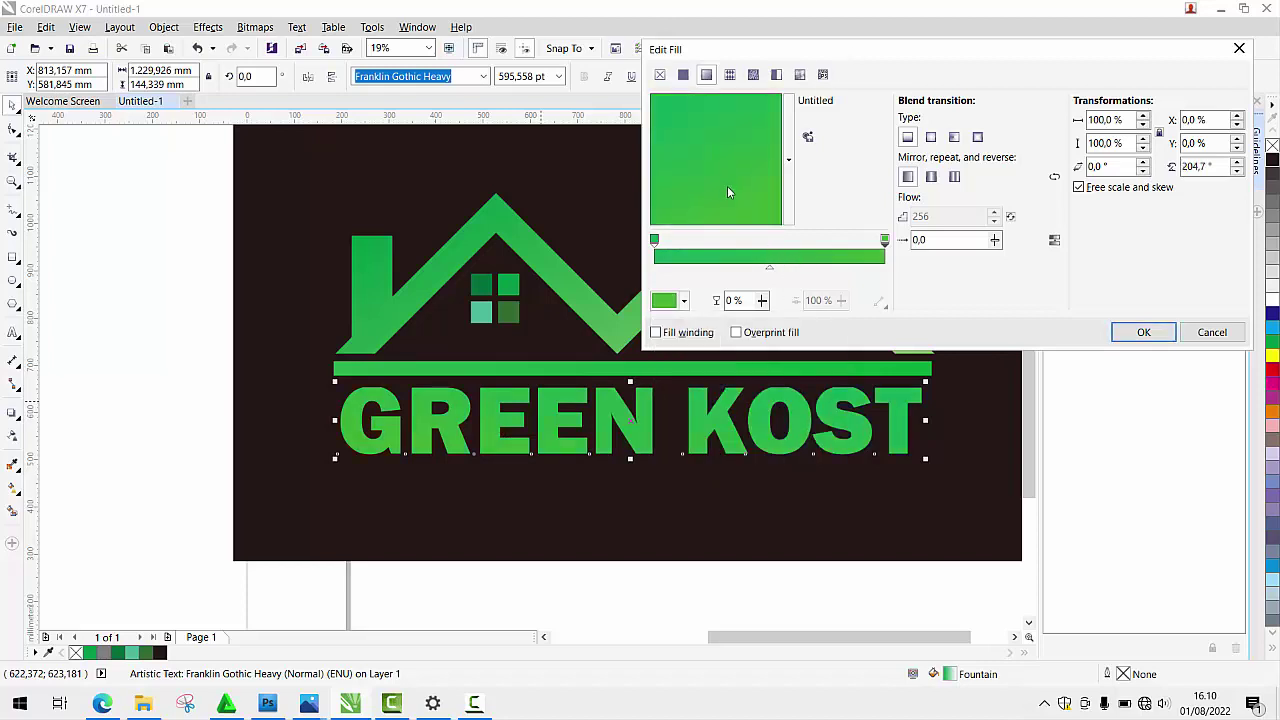
Add a light green colour node (C66 M0 Y92 K0) at 49 % of the lettering gradient and apply the fill
double_click(768, 257)
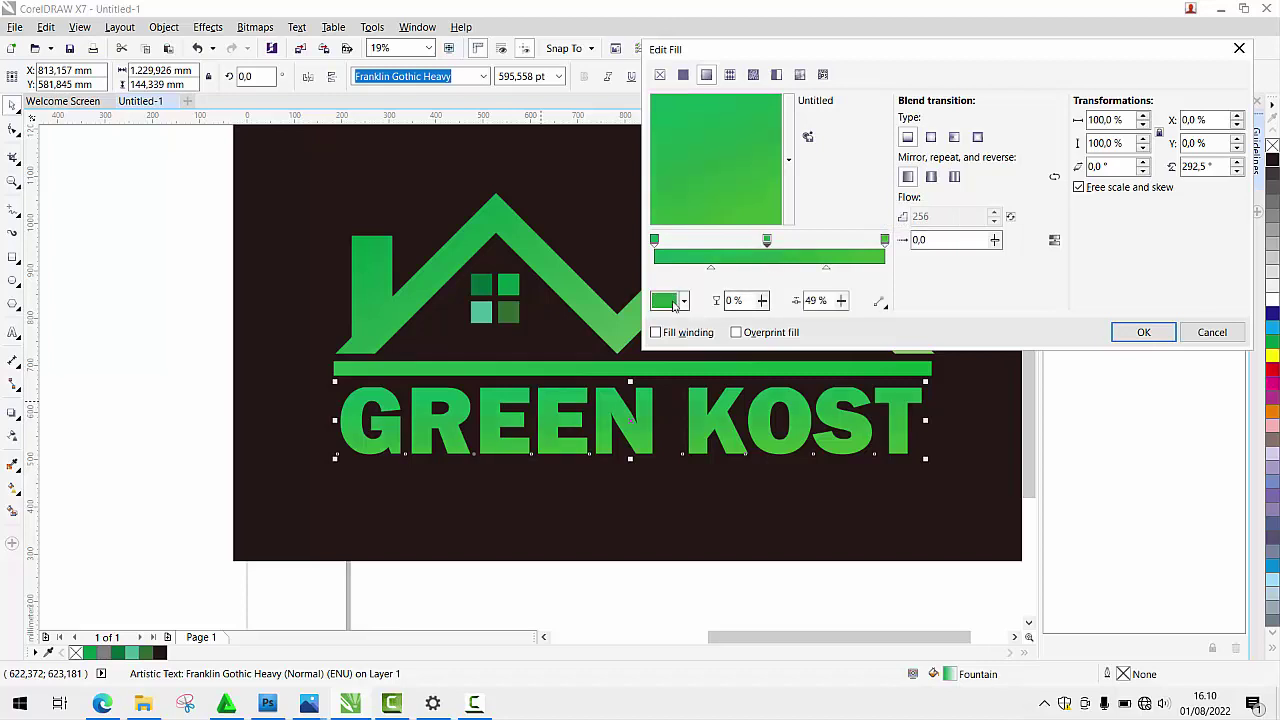
left_click(666, 300)
left_click(743, 396)
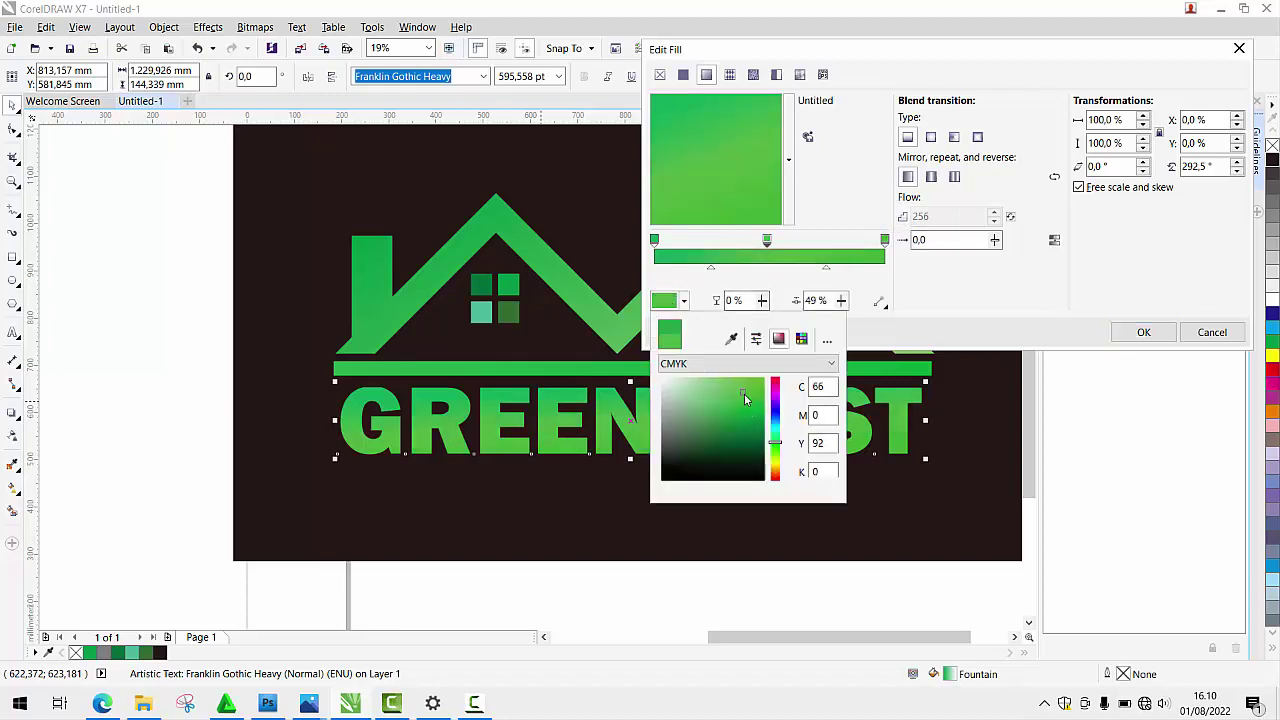
left_click(1133, 340)
left_click(1141, 334)
scroll(702, 332, "down", 2)
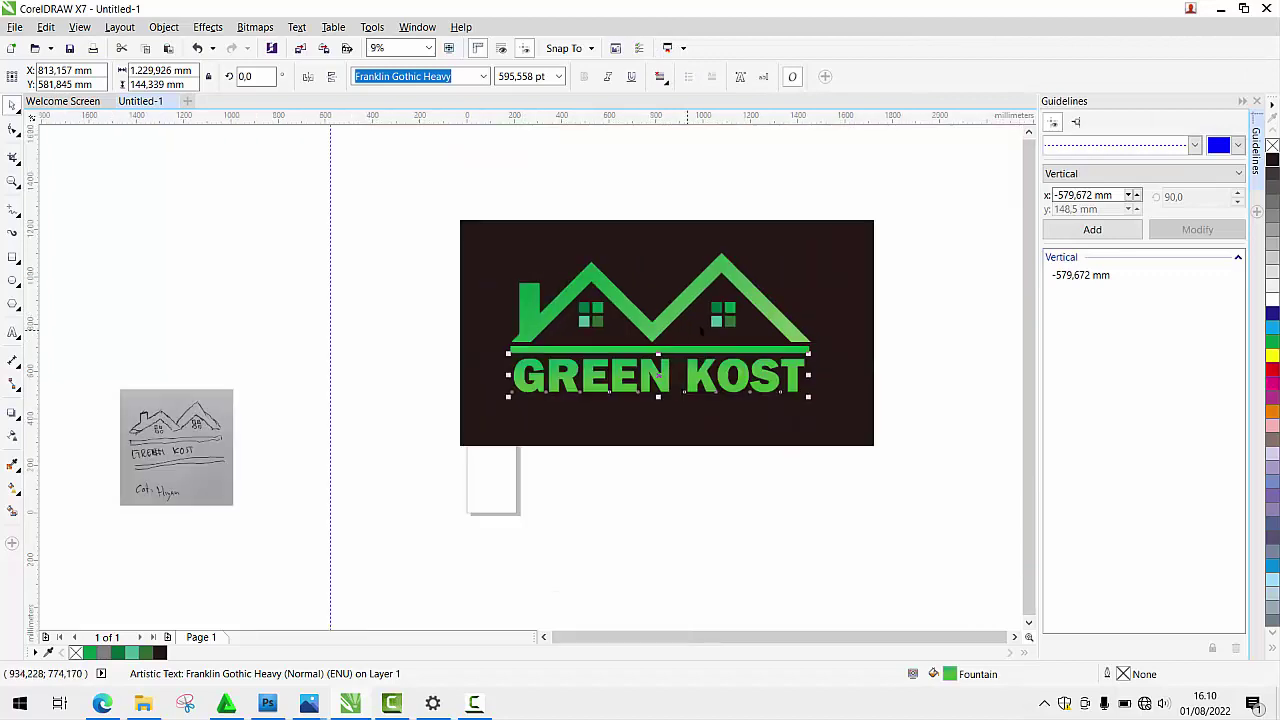
left_click(991, 288)
Close the Guidelines docker and narrow the black background rectangle on both sides of the logo
left_click(1257, 101)
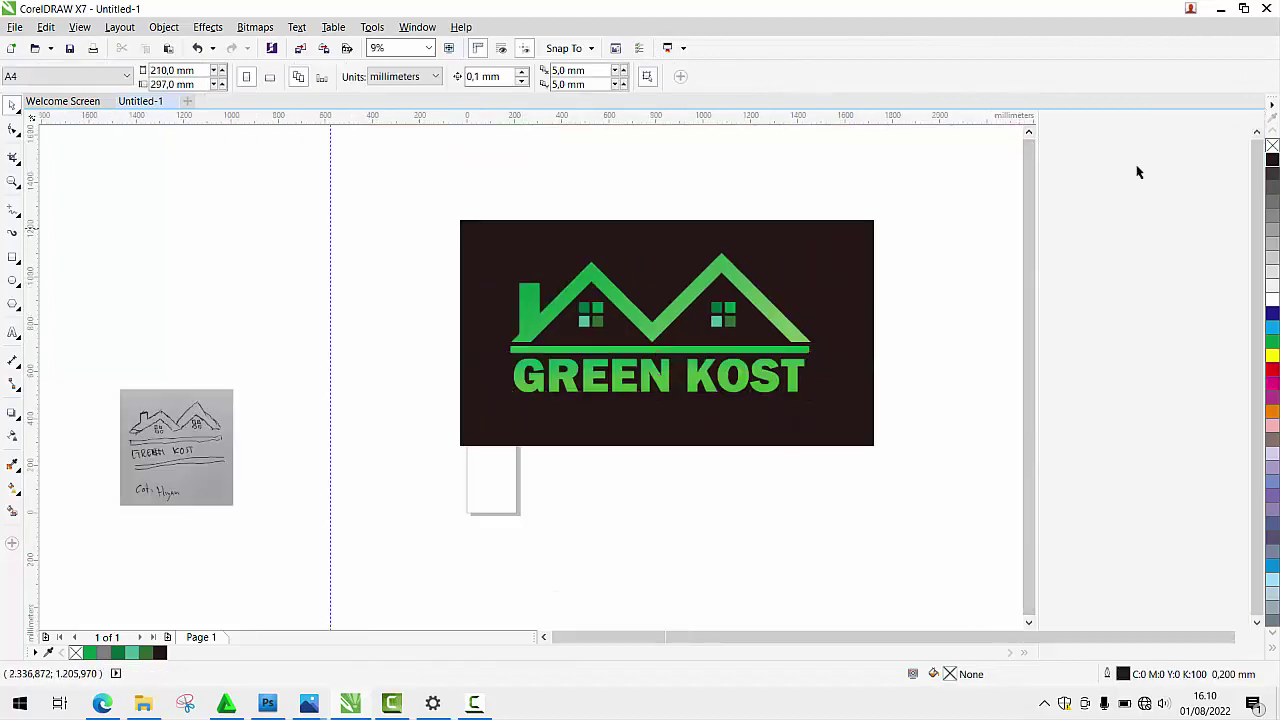
left_click(897, 320)
left_click_drag(988, 332, 969, 330)
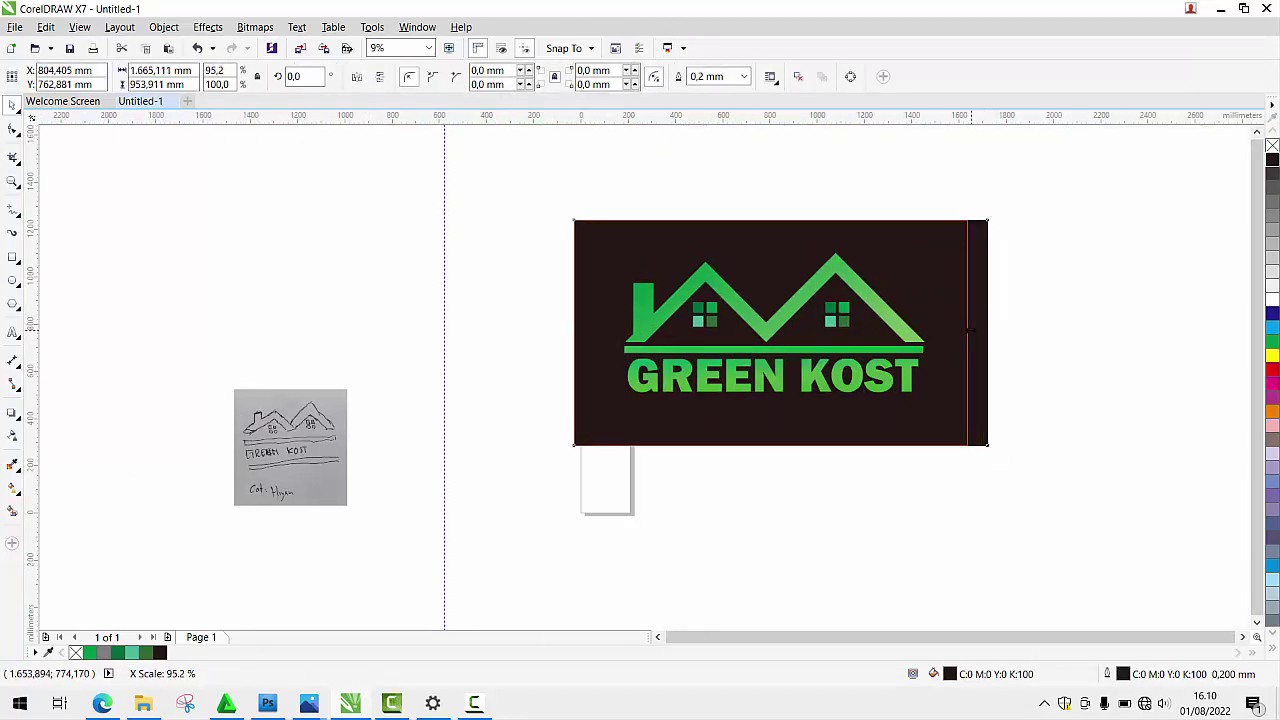
left_click_drag(574, 332, 599, 332)
Place a copy of the green base bar beneath the GREEN KOST lettering and align it centred horizontally with the upper bar
left_click(252, 435)
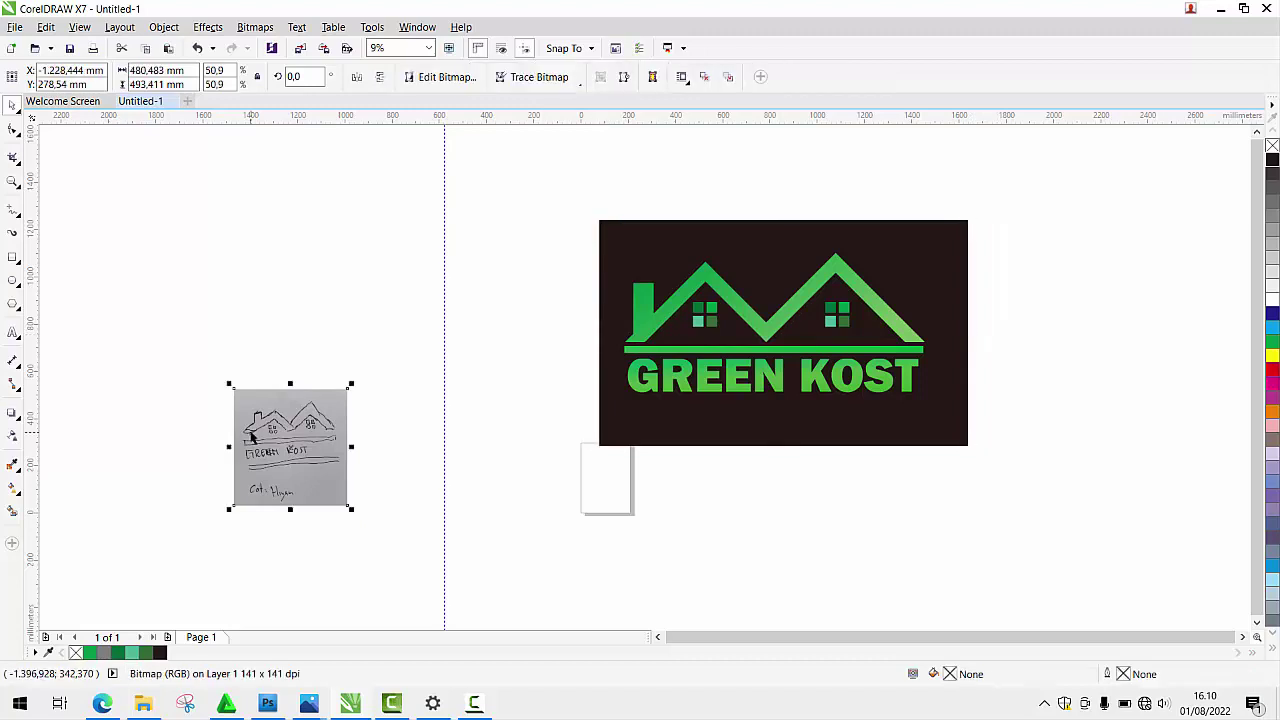
left_click(775, 404)
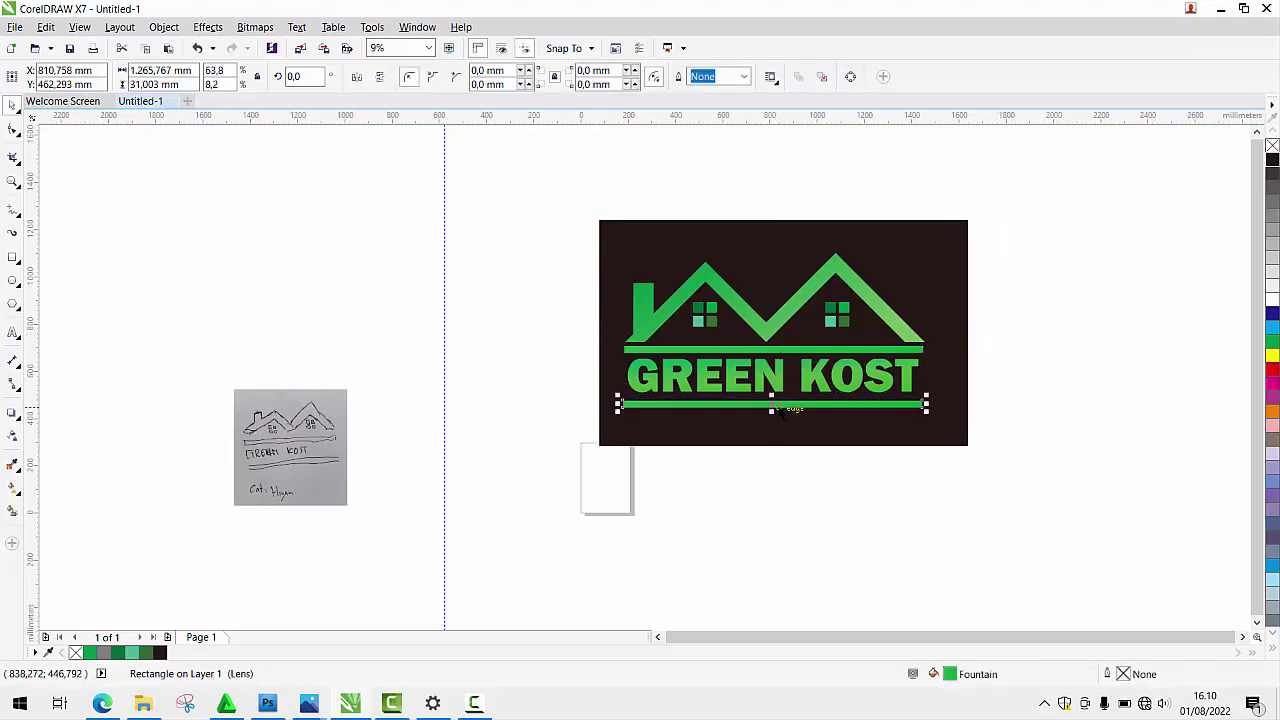
scroll(778, 410, "up", 2)
left_click(780, 350, "shift")
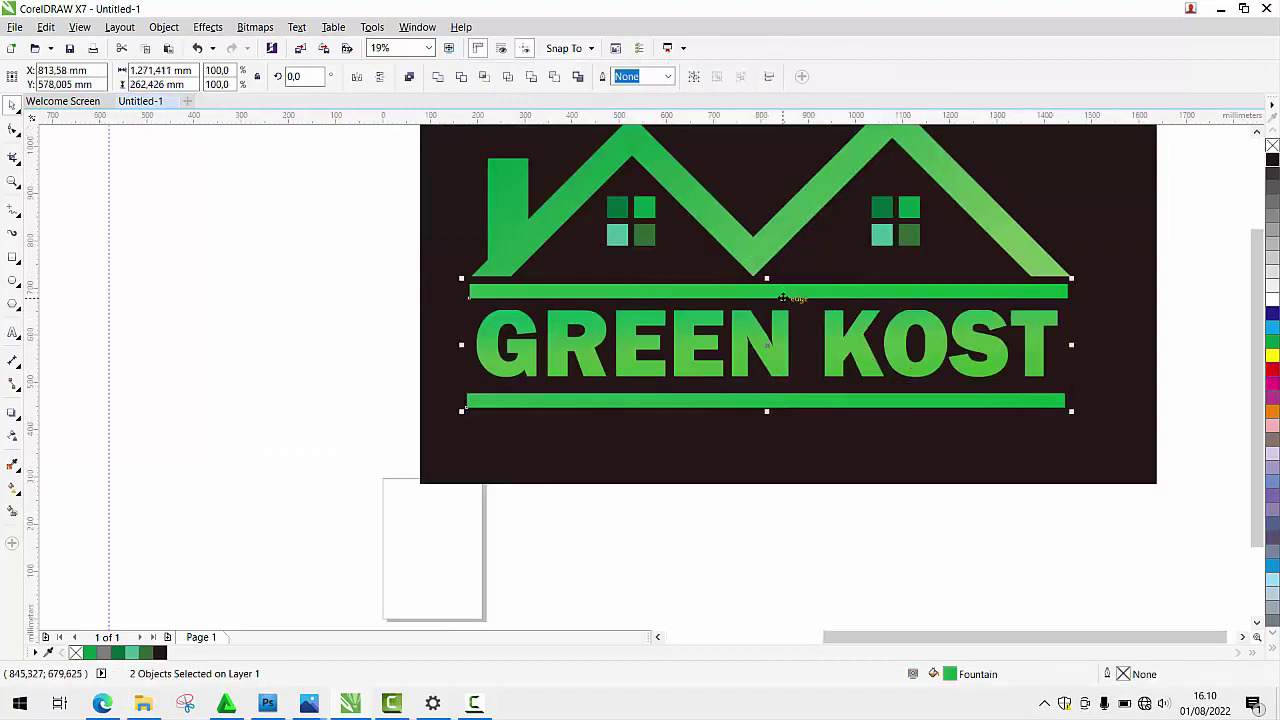
key("e")
key("ctrl+z")
key("c")
left_click(706, 490)
scroll(706, 478, "down", 1)
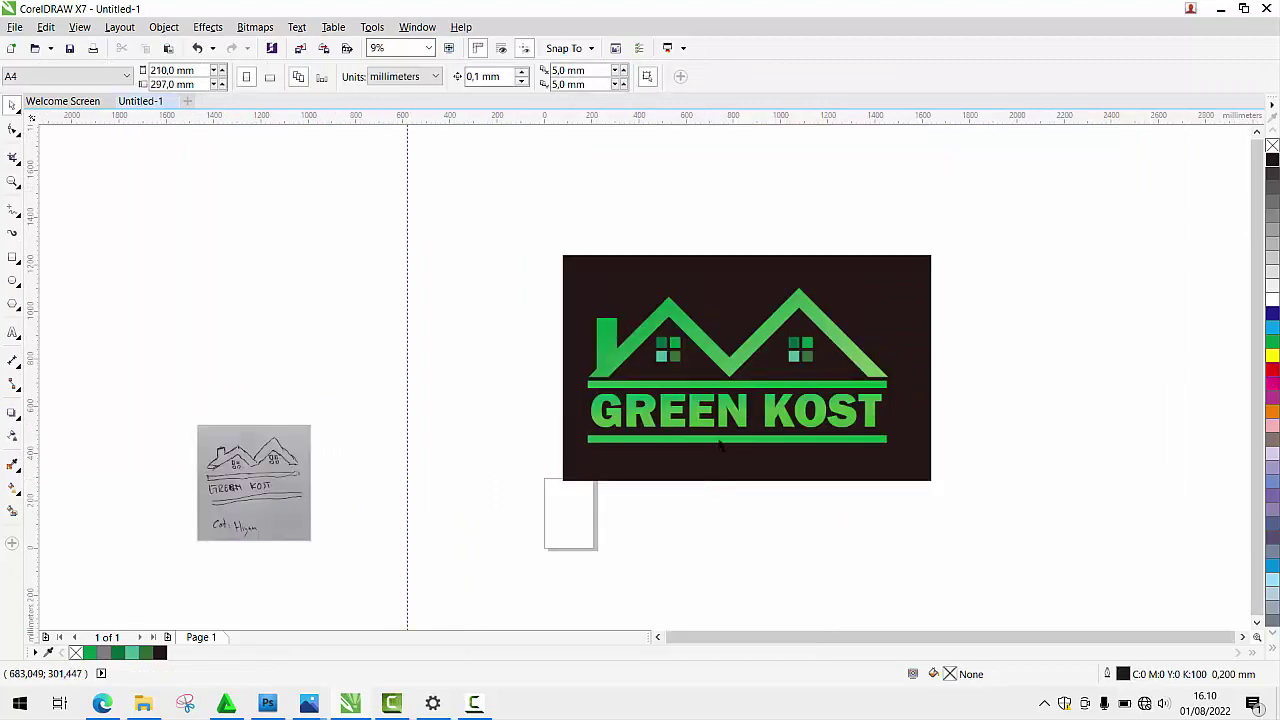
left_click(721, 441)
scroll(730, 440, "up", 2)
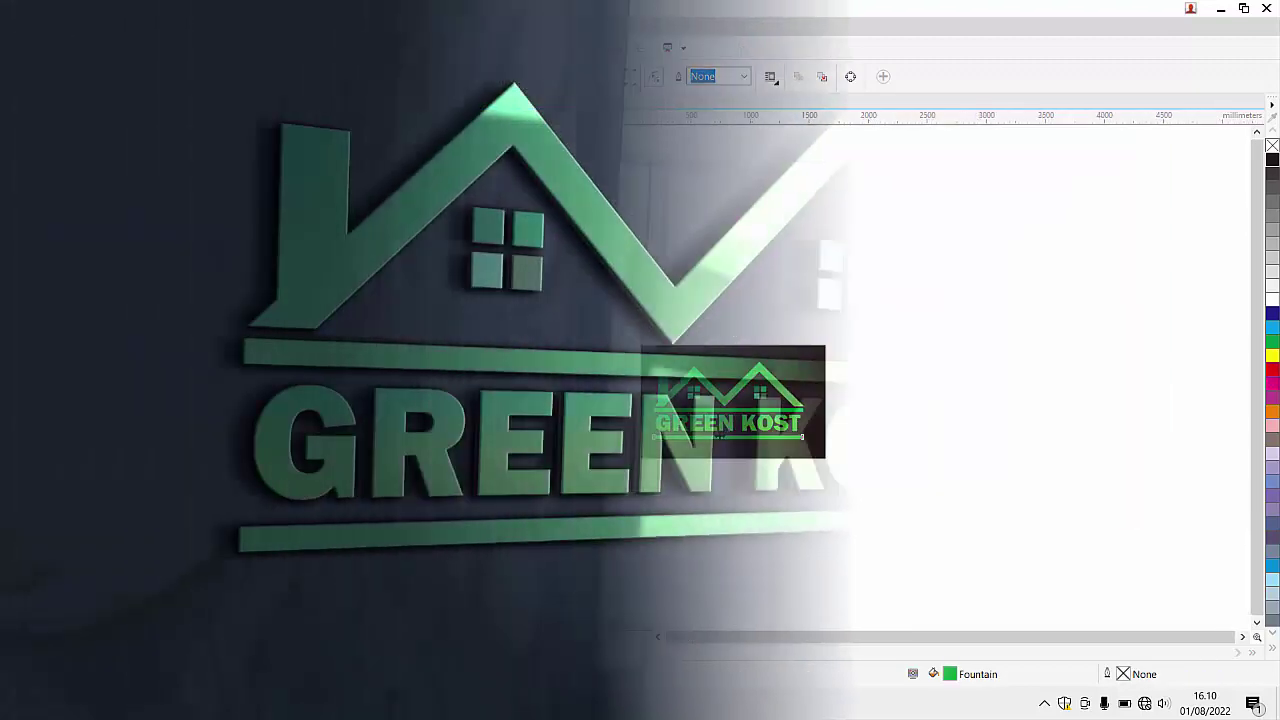